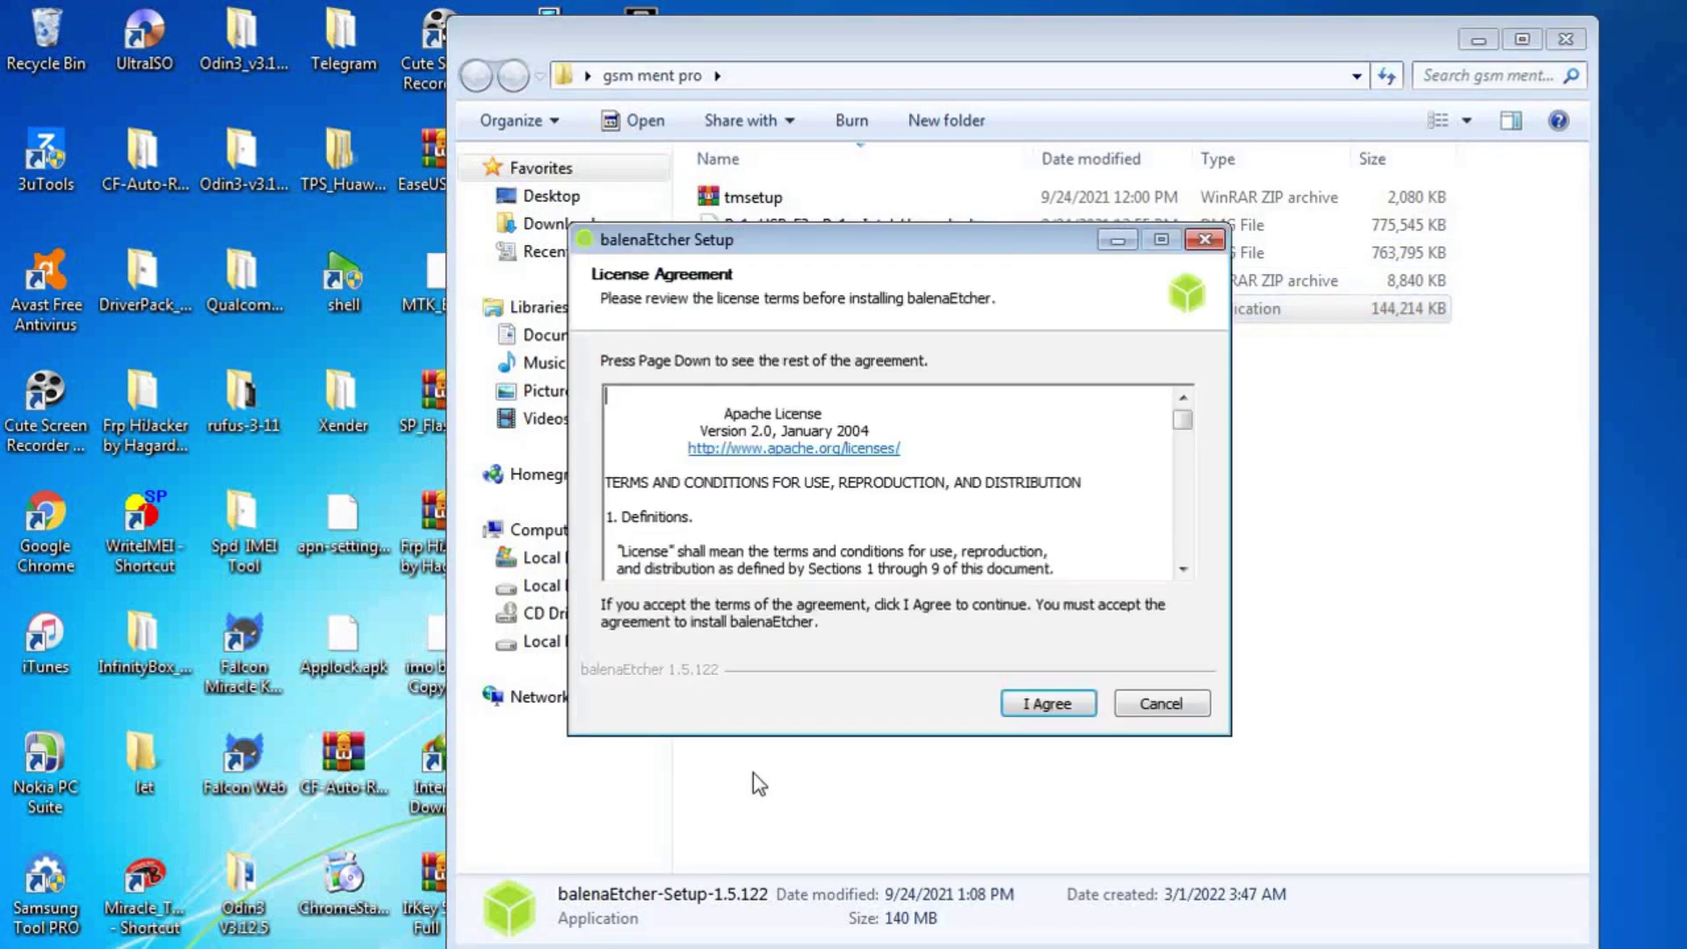
# Accept the balenaEtcher licence agreement and let the program install.
pyautogui.click(1041, 703)
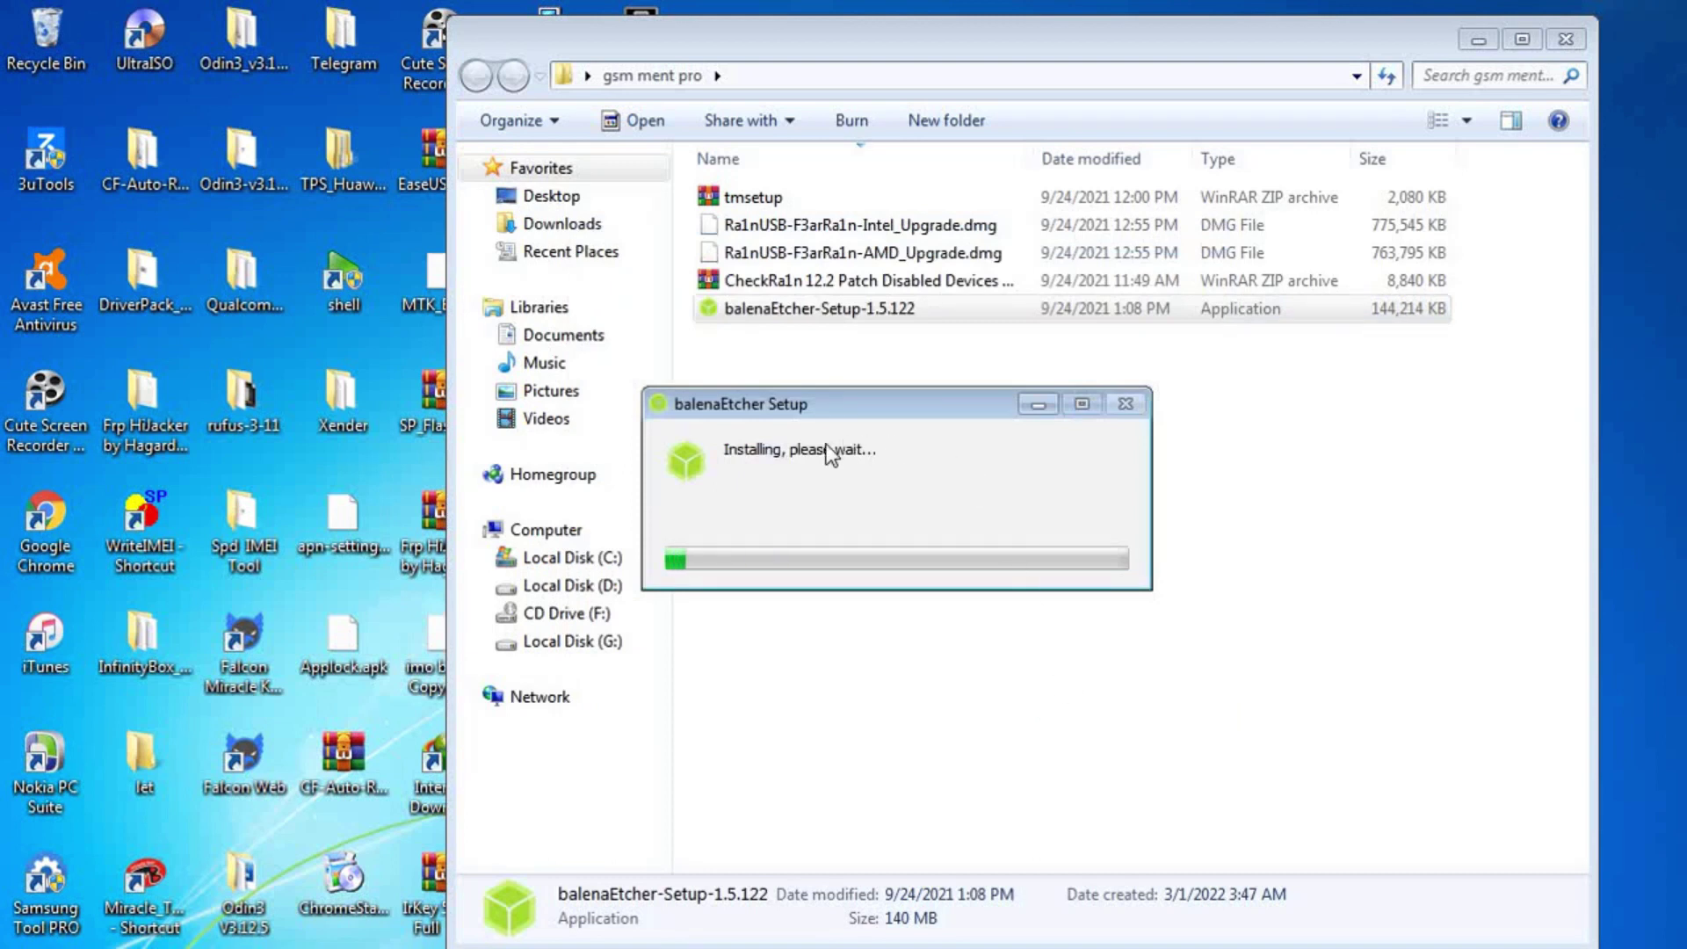
pyautogui.moveTo(884, 389); pyautogui.dragTo(1019, 546)
pyautogui.click(856, 252)
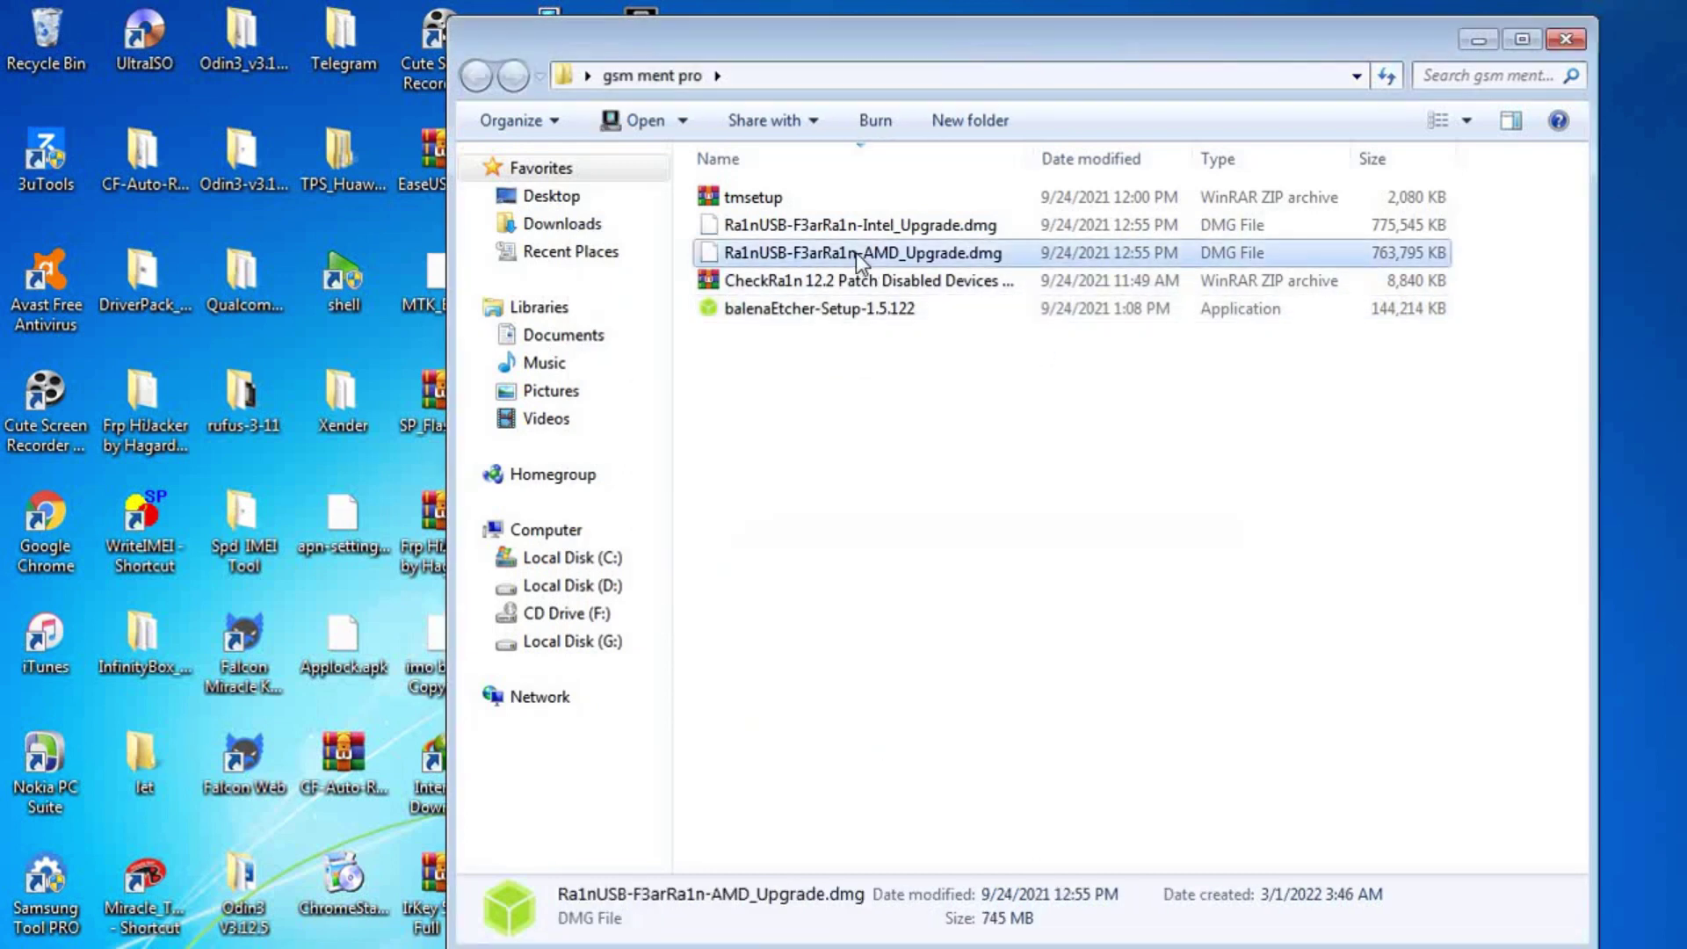
pyautogui.click(911, 225)
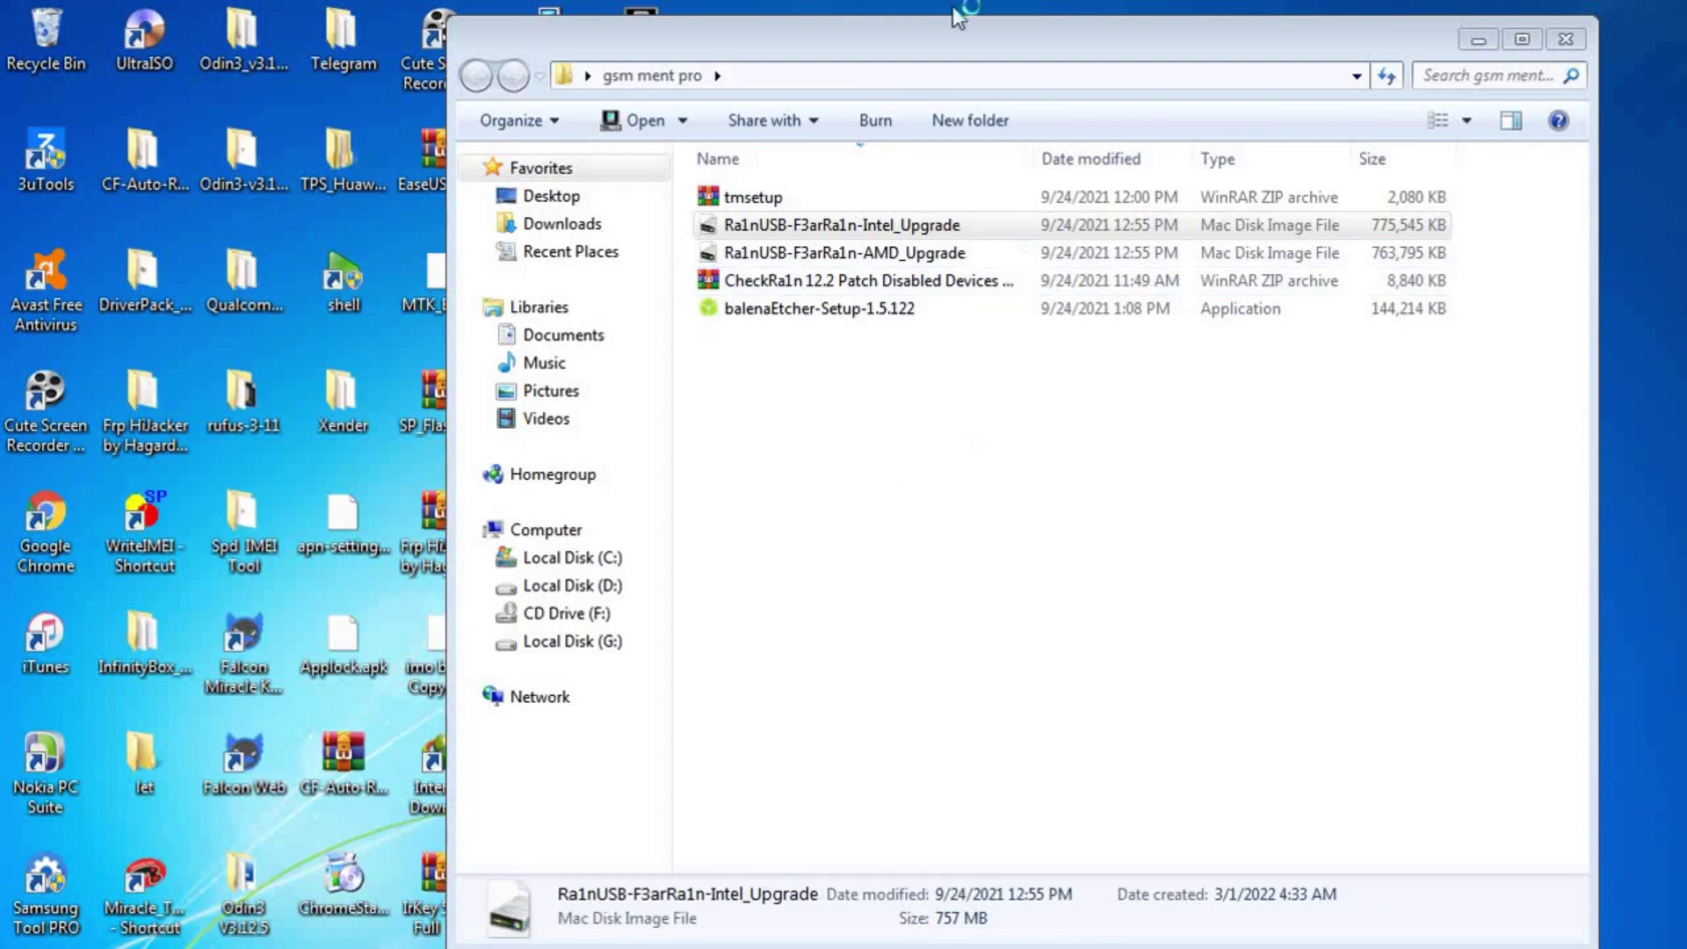
# Move the gsm ment pro folder window aside and launch balenaEtcher from its desktop shortcut.
pyautogui.moveTo(865, 47); pyautogui.dragTo(672, 213)
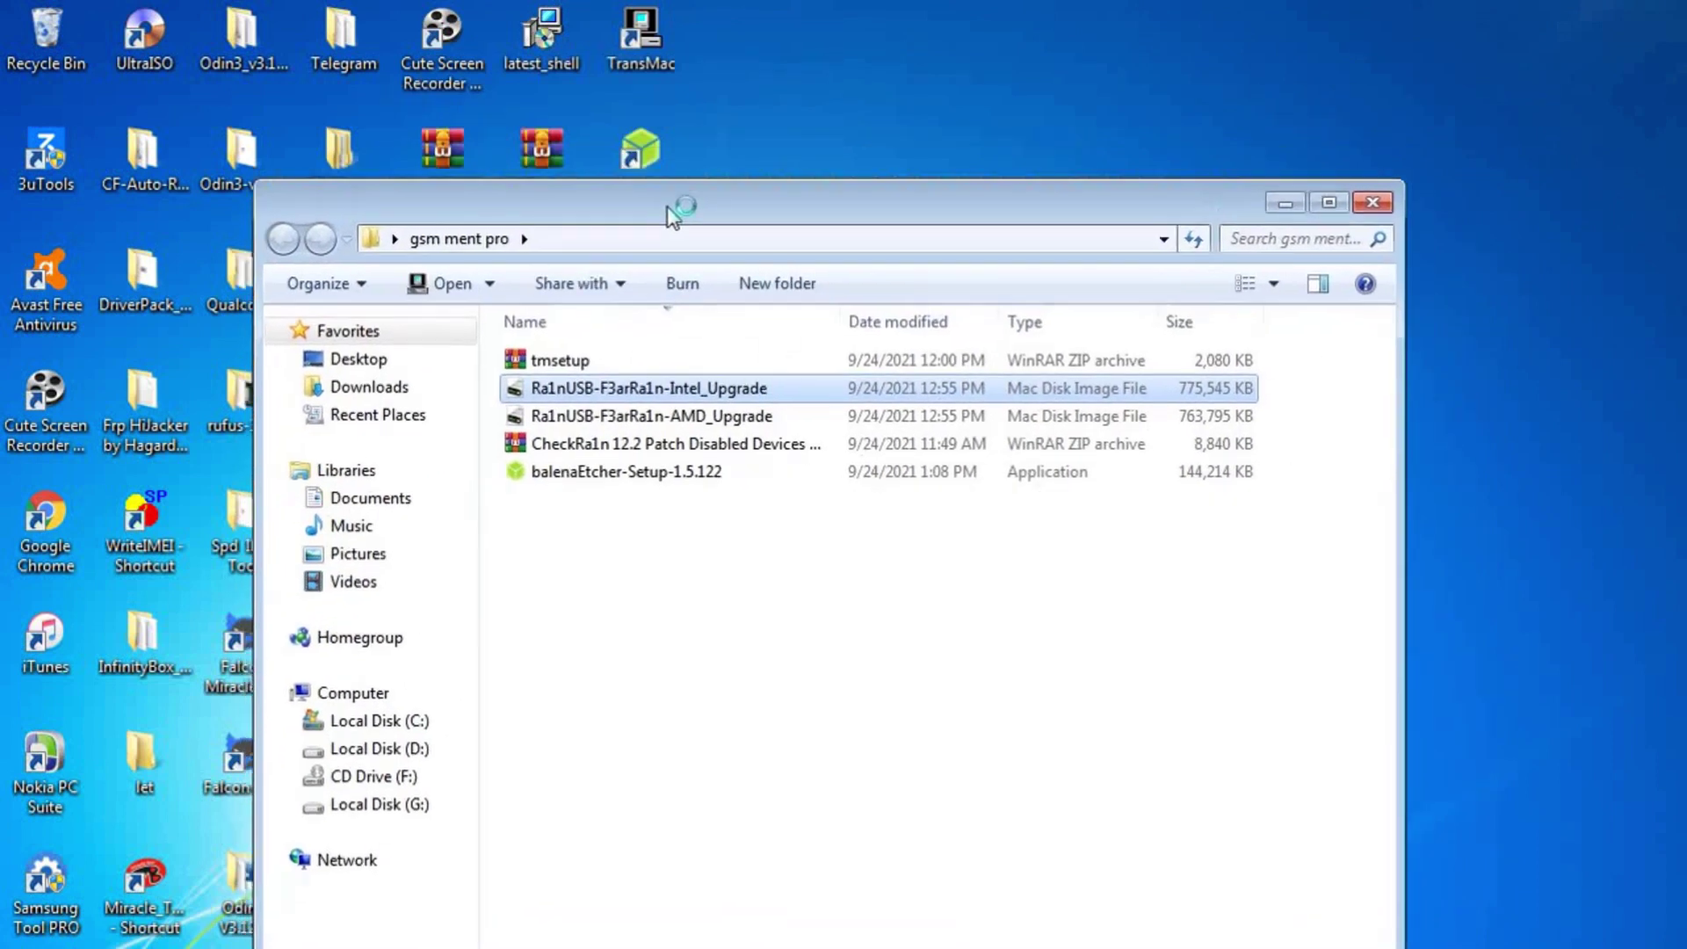
pyautogui.click(661, 150)
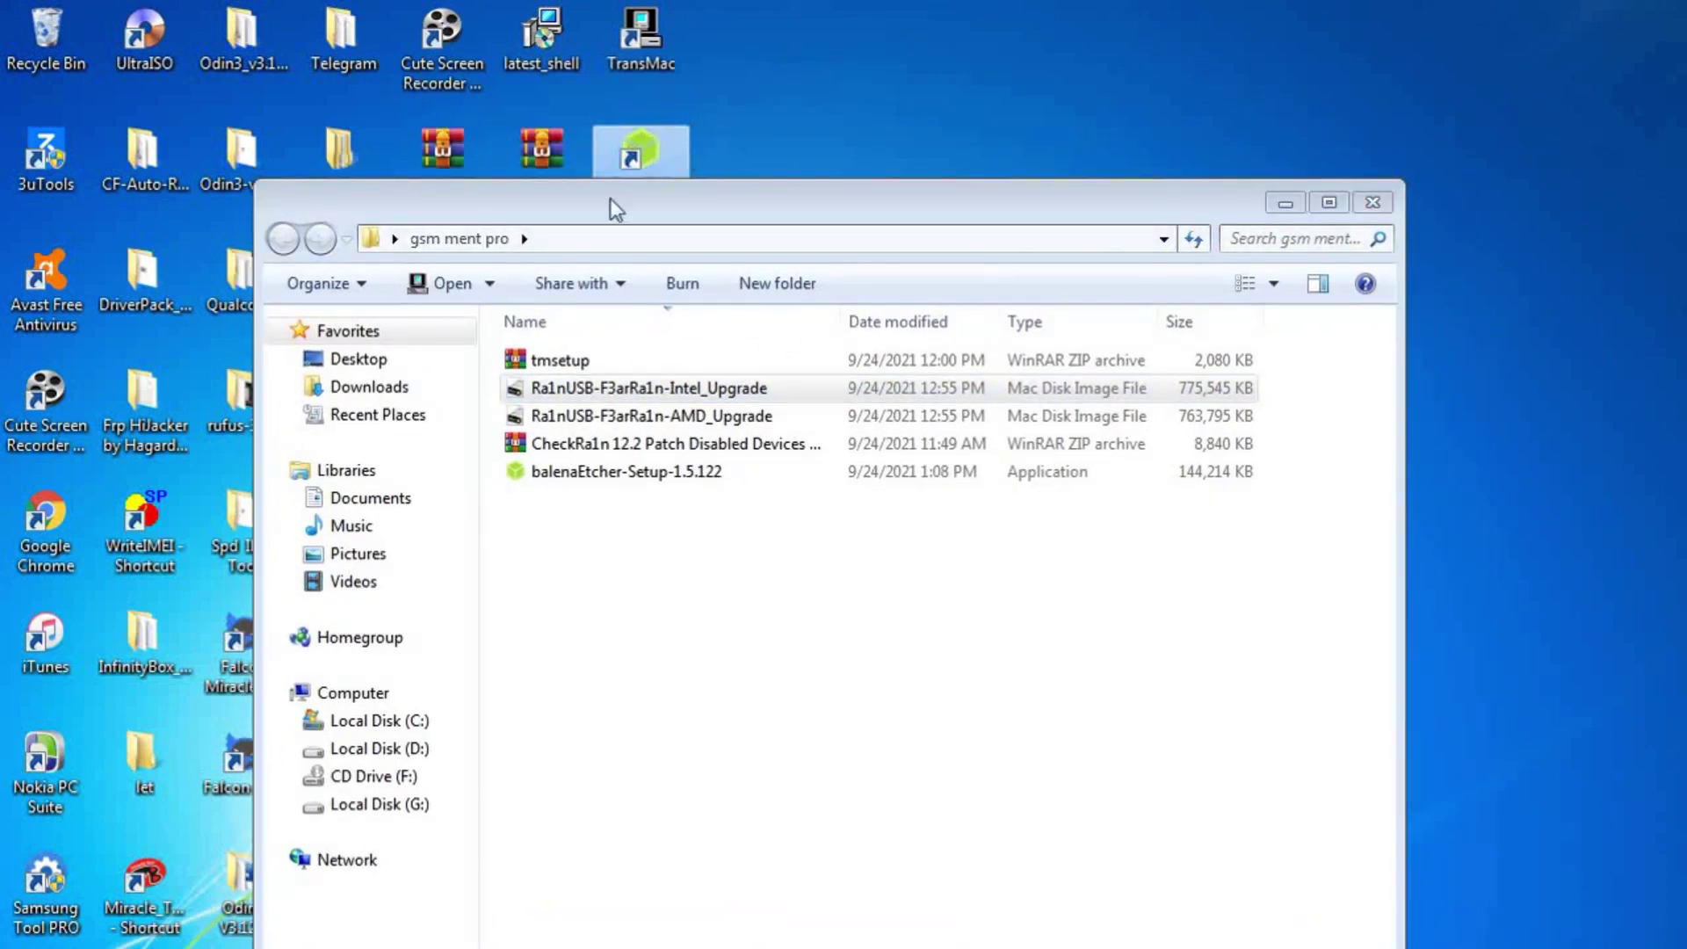
# Extract the tmsetup archive into its own tmsetup folder.
pyautogui.click(591, 361)
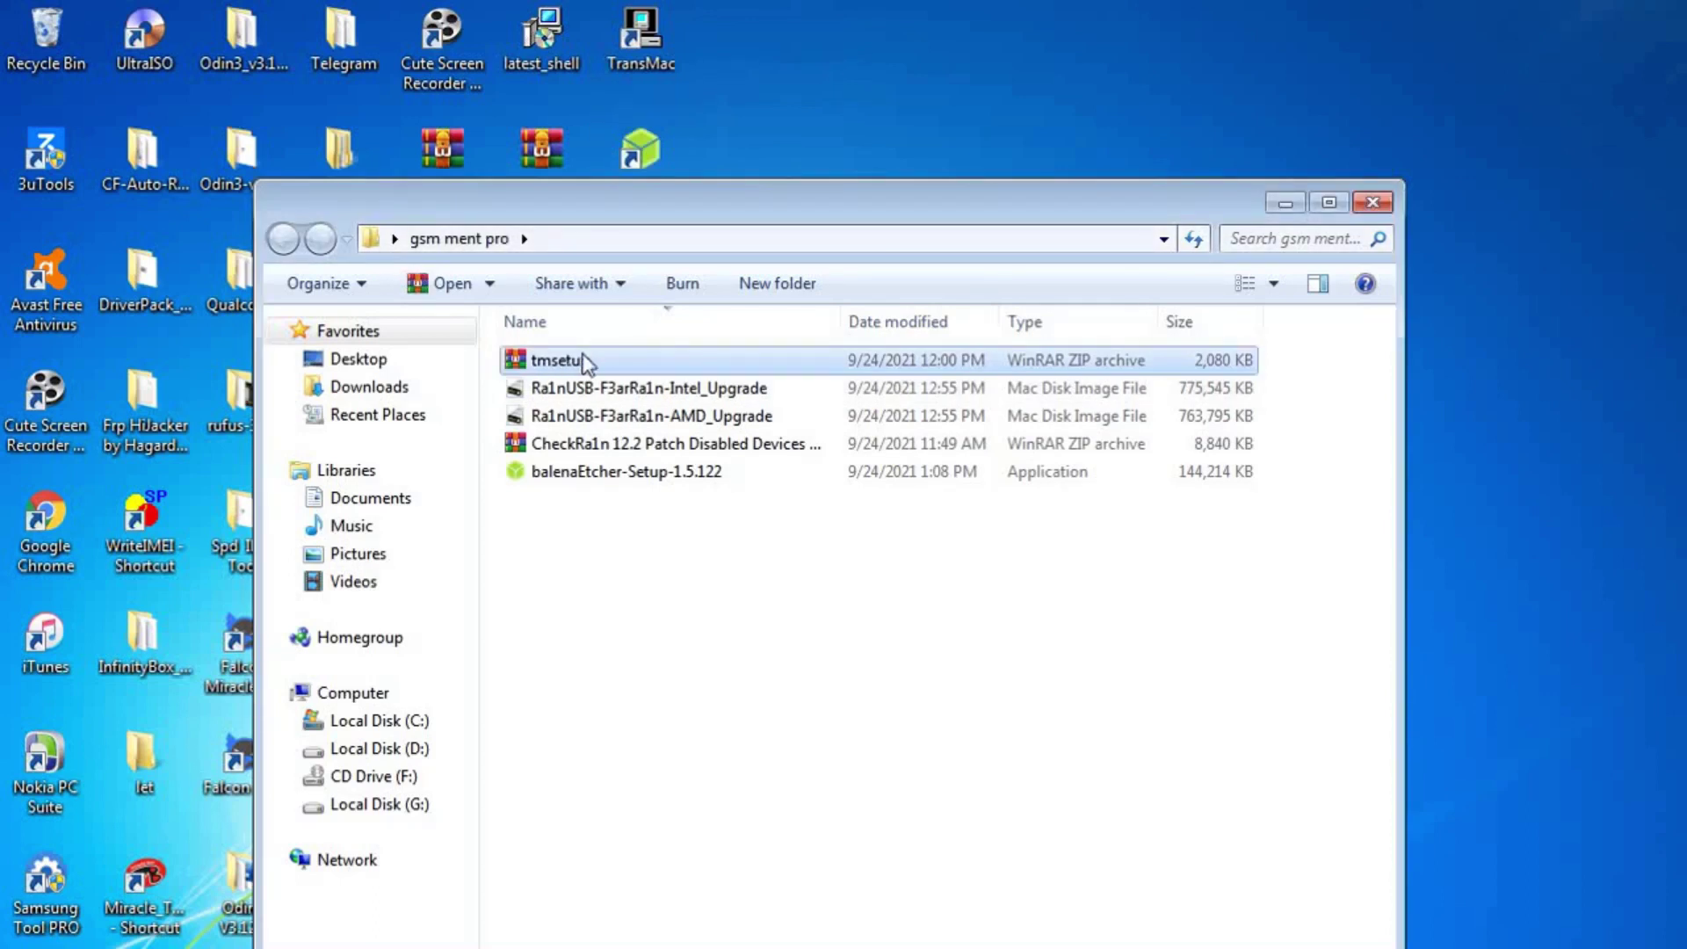
pyautogui.rightClick(582, 355)
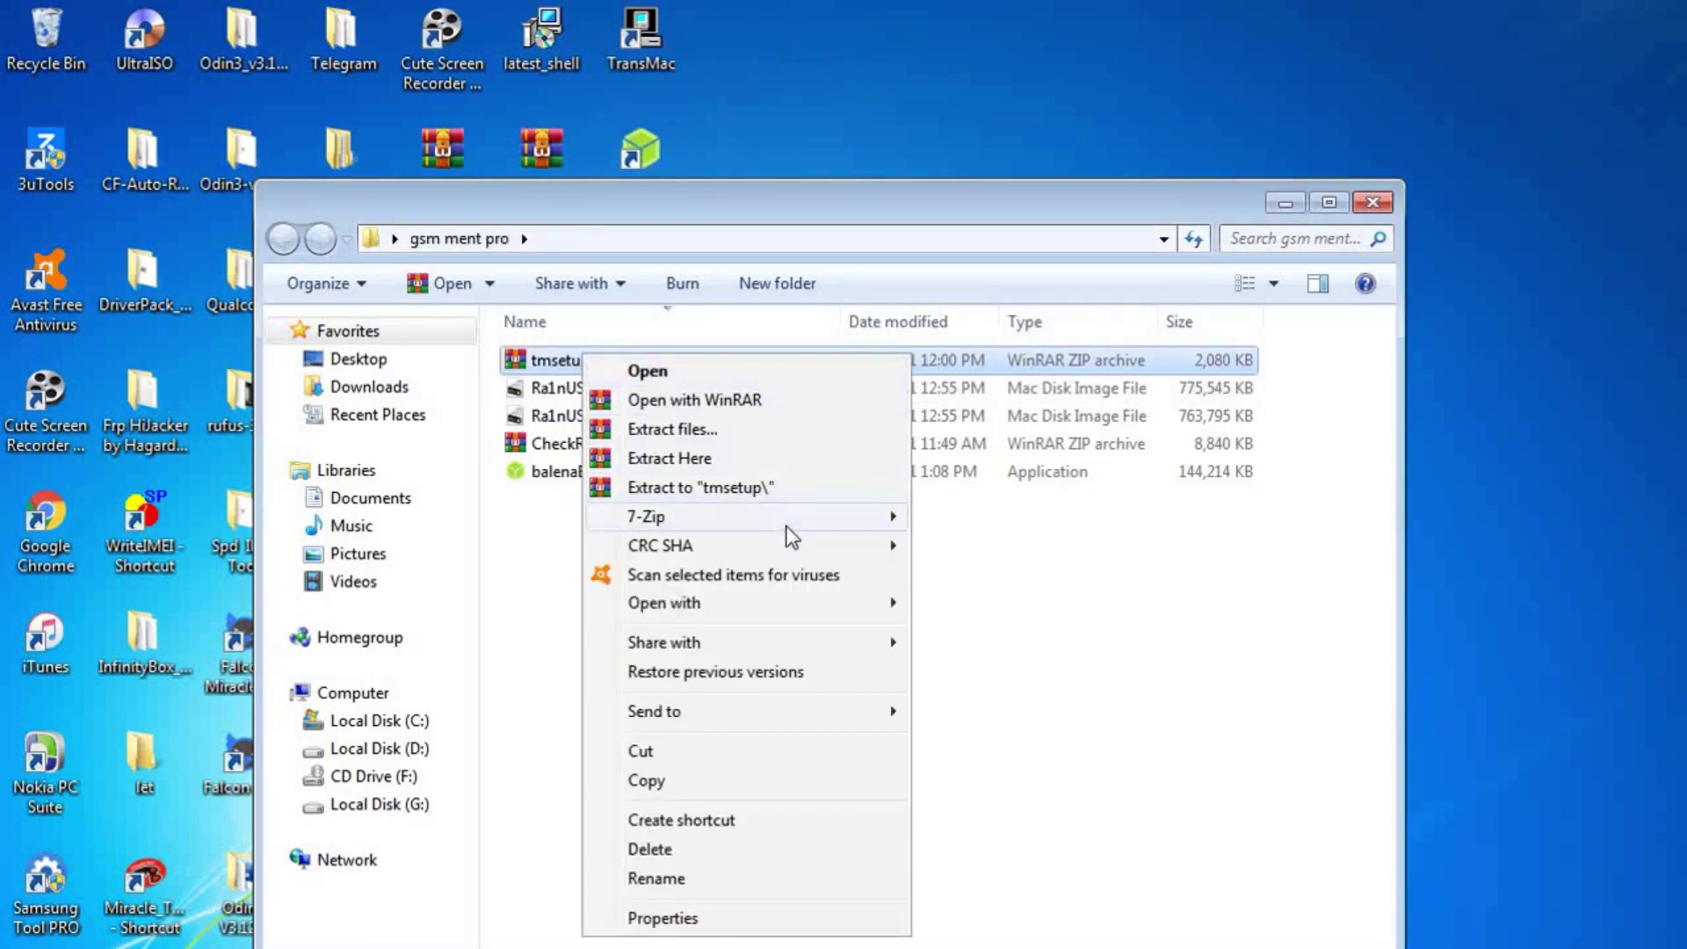
pyautogui.click(755, 490)
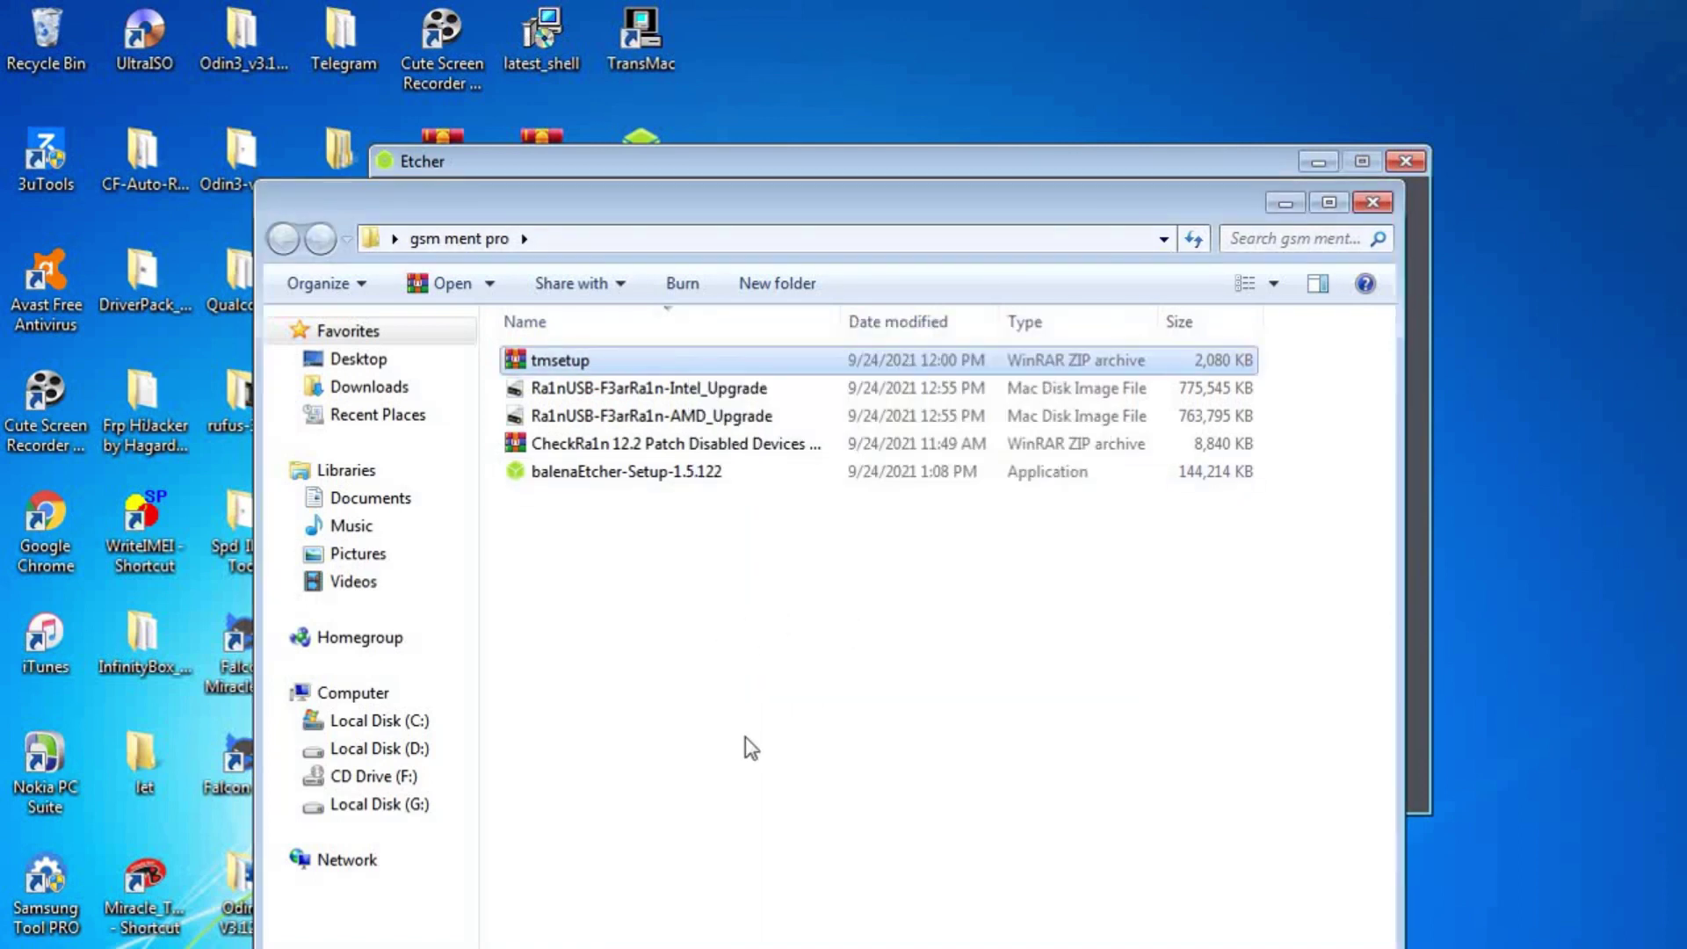
# Open the extracted tmsetup folder and run the setup application.
pyautogui.doubleClick(539, 499)
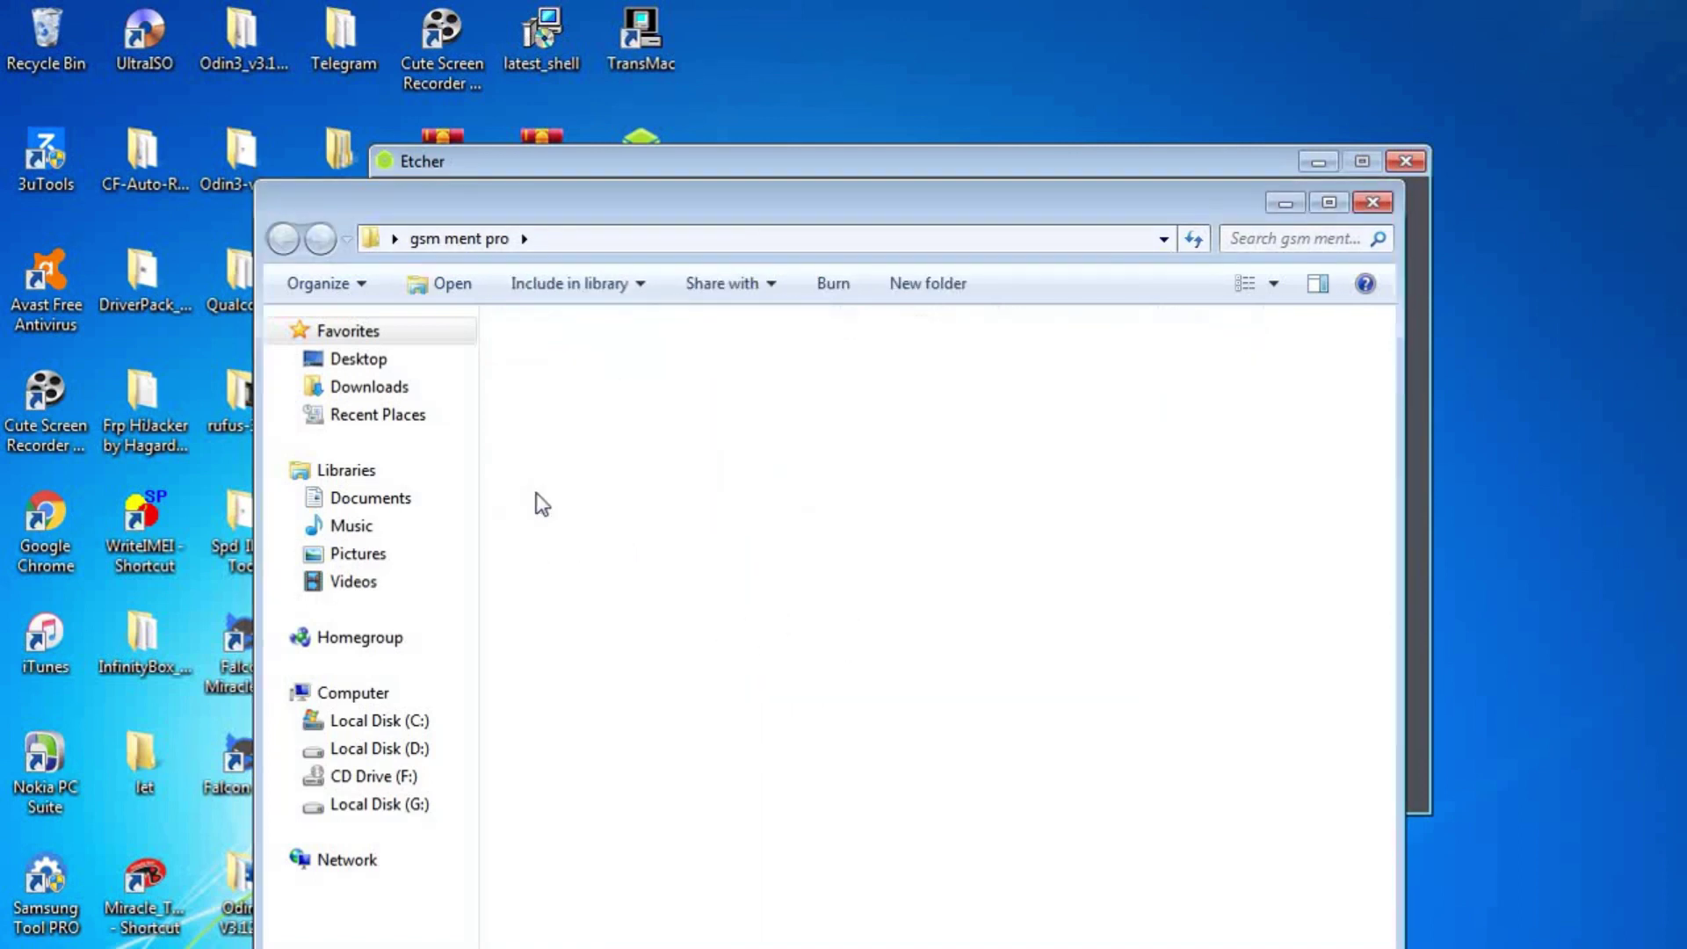
pyautogui.click(532, 397)
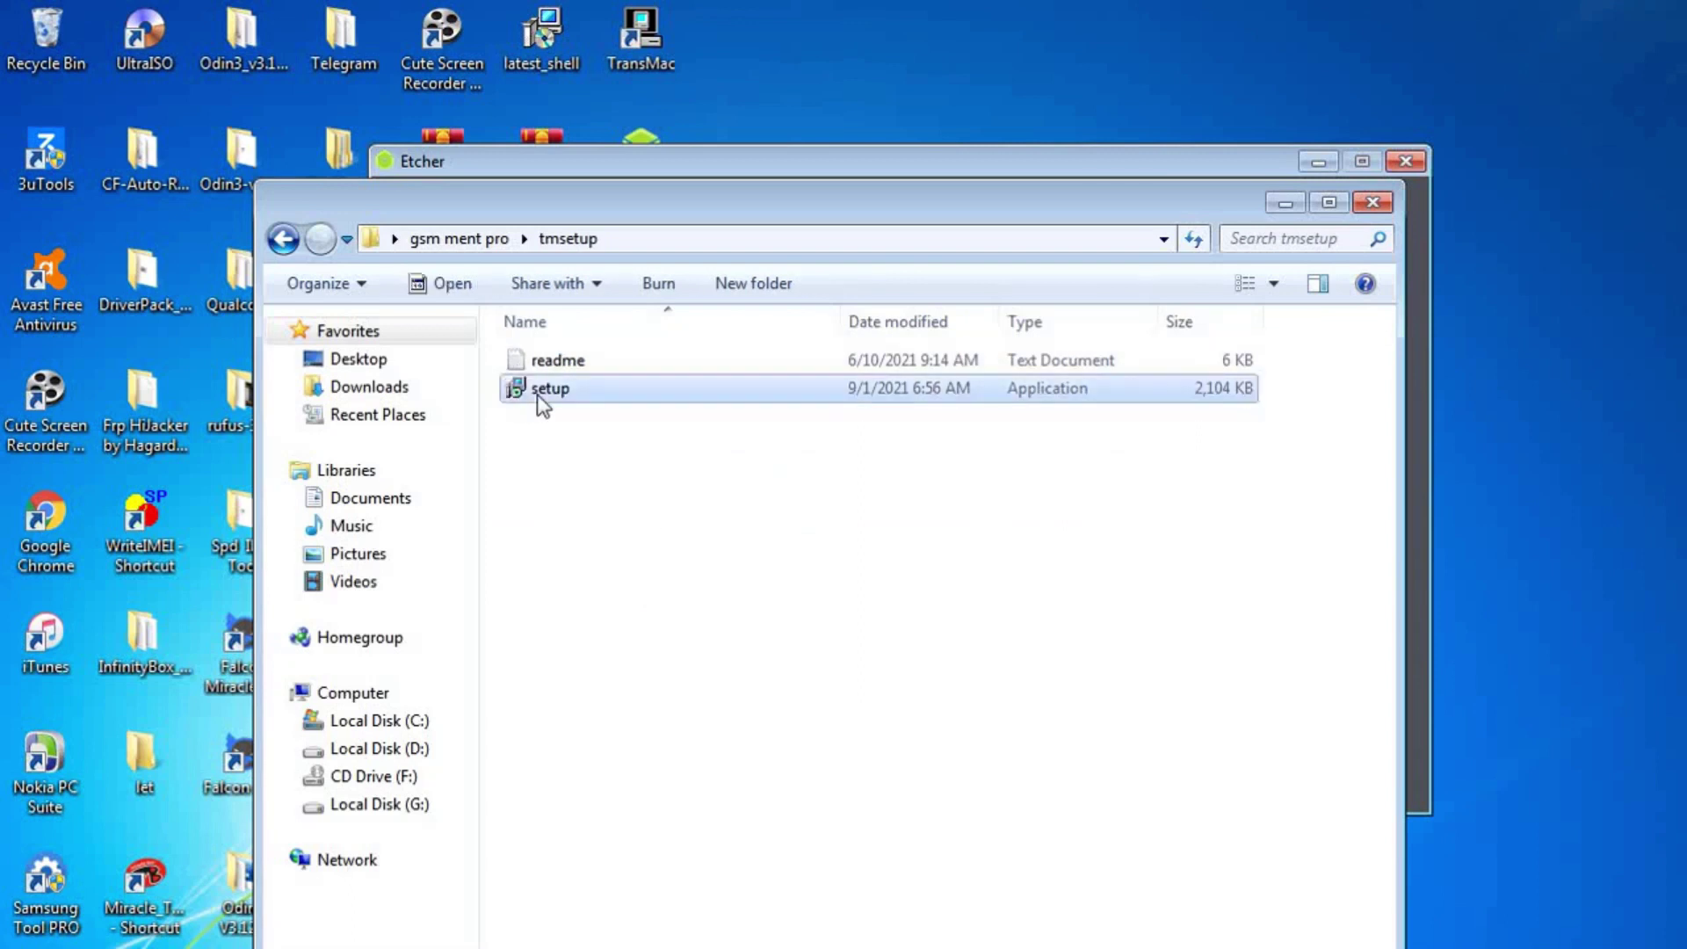
pyautogui.doubleClick(622, 397)
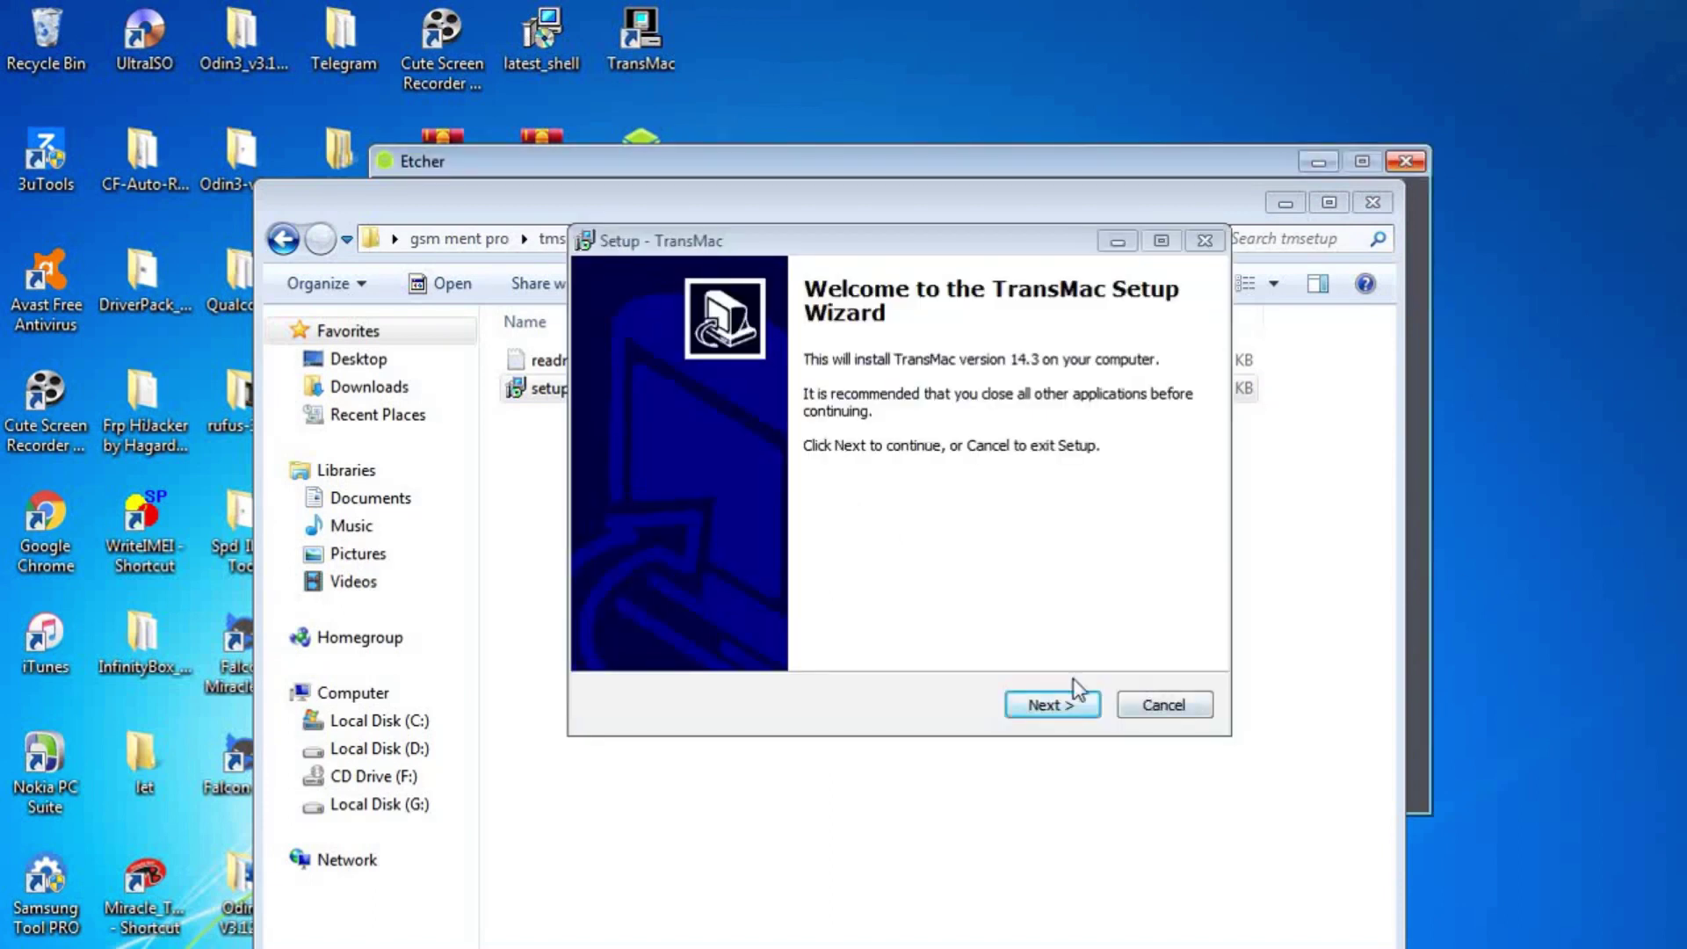
# Install TransMac, accepting its licence and keeping the default destination, Start Menu folder, desktop icon and .dmg association.
pyautogui.click(1059, 706)
pyautogui.click(1058, 707)
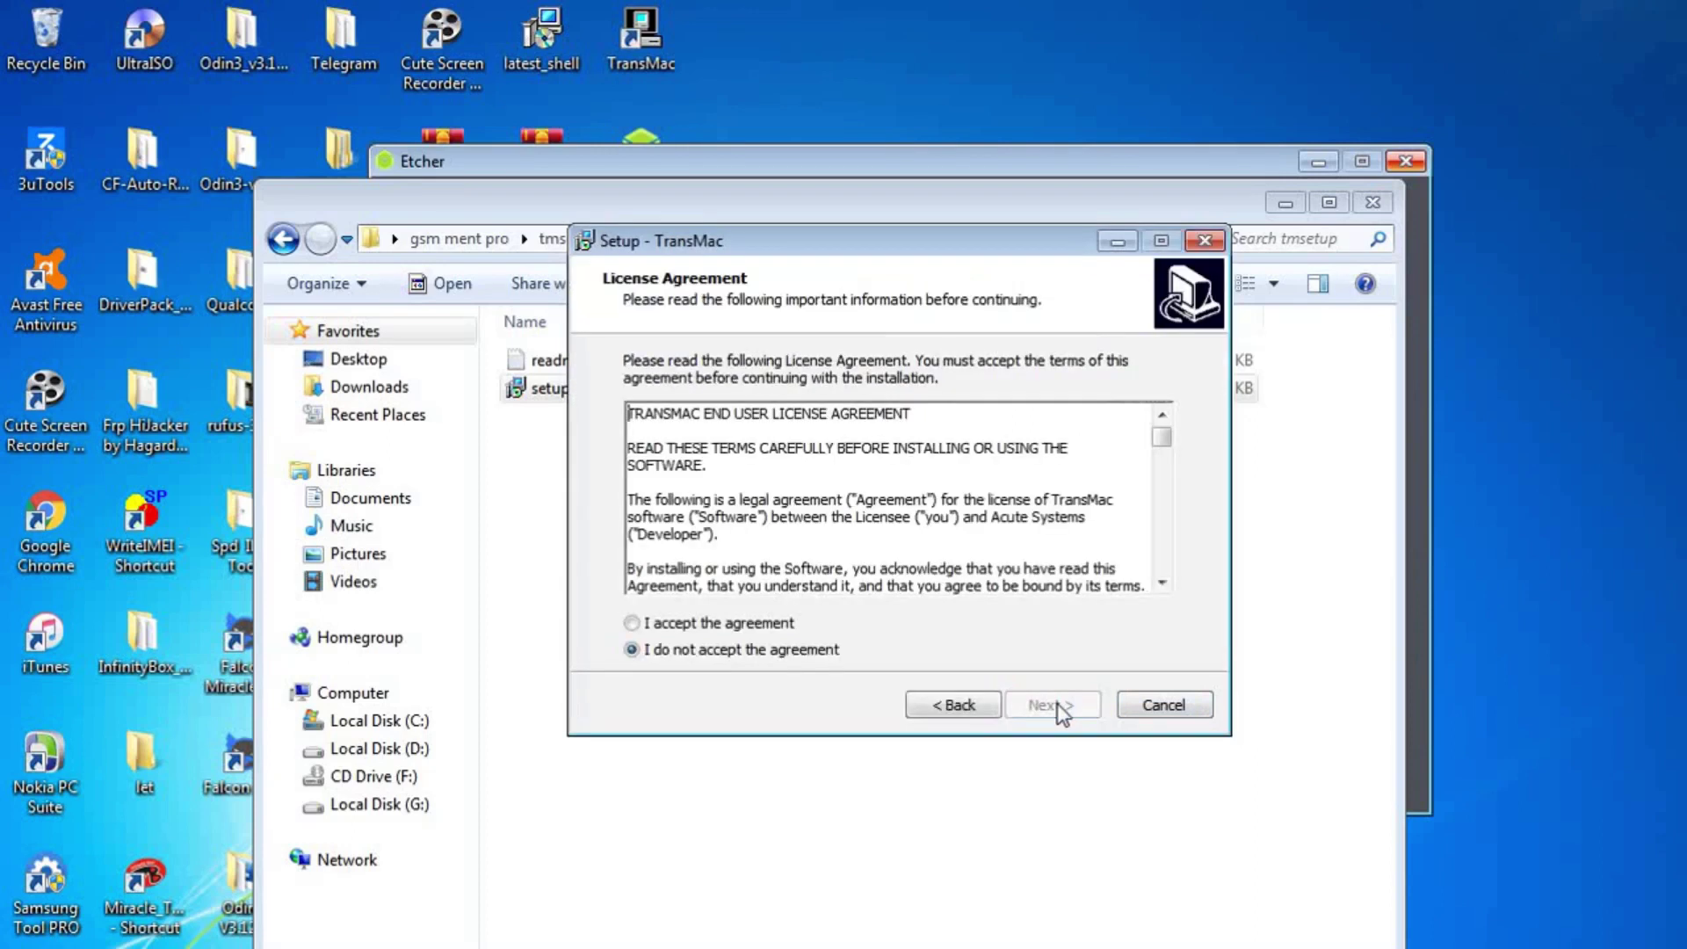
pyautogui.click(708, 629)
pyautogui.click(1078, 716)
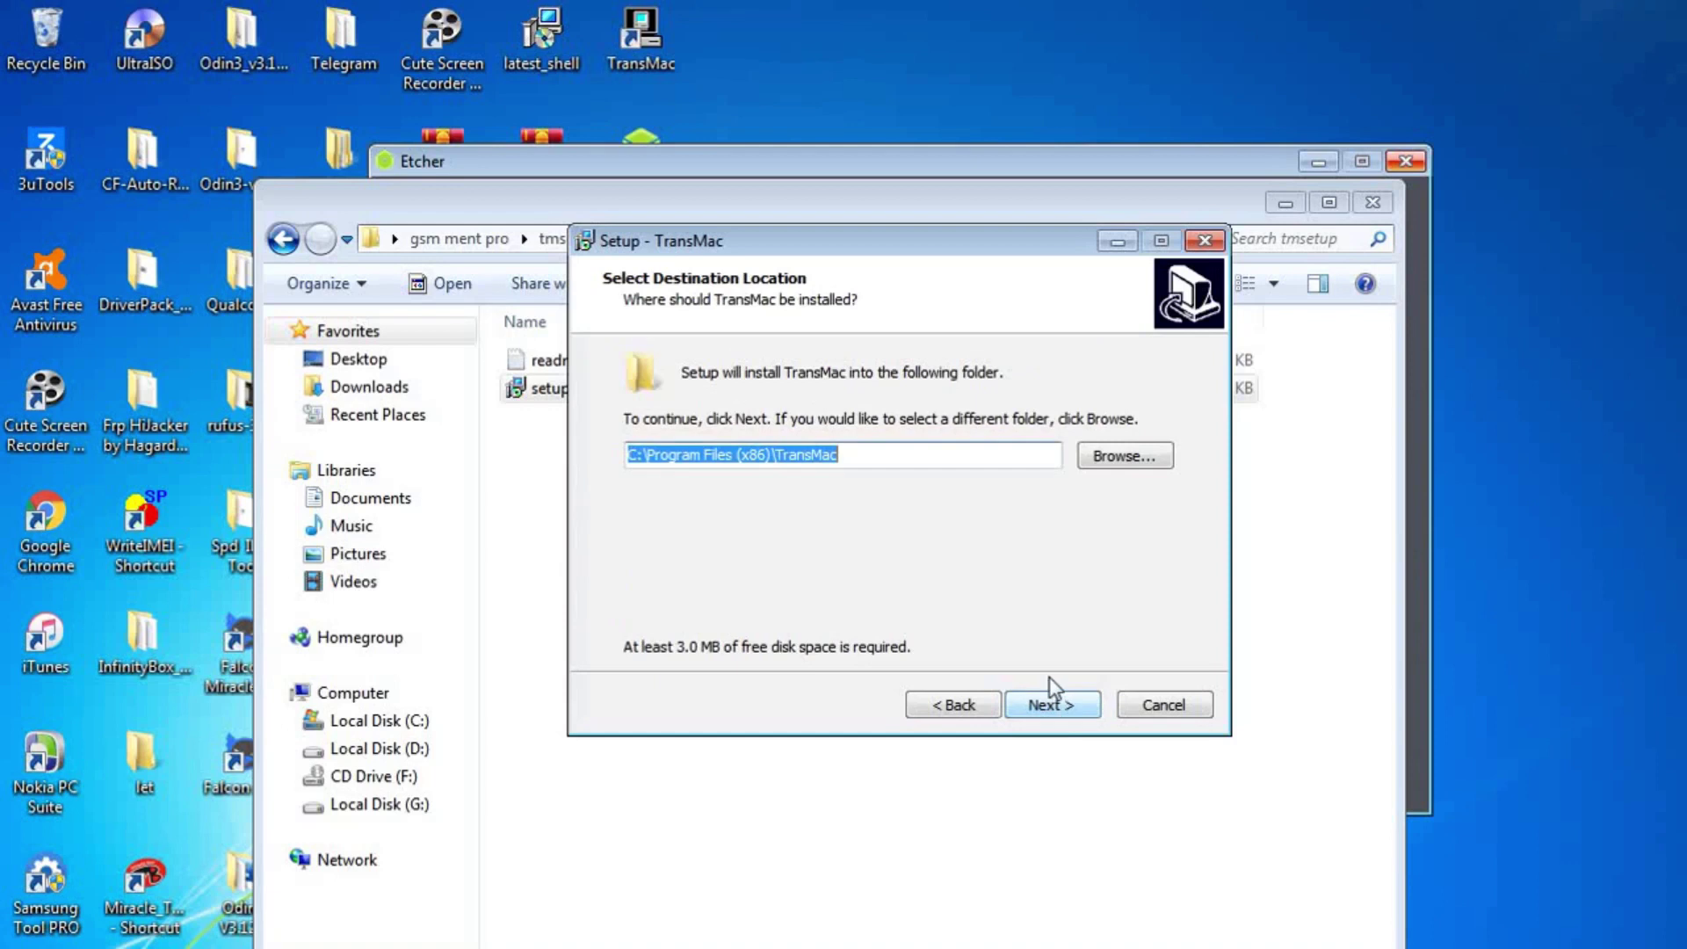
pyautogui.click(1052, 704)
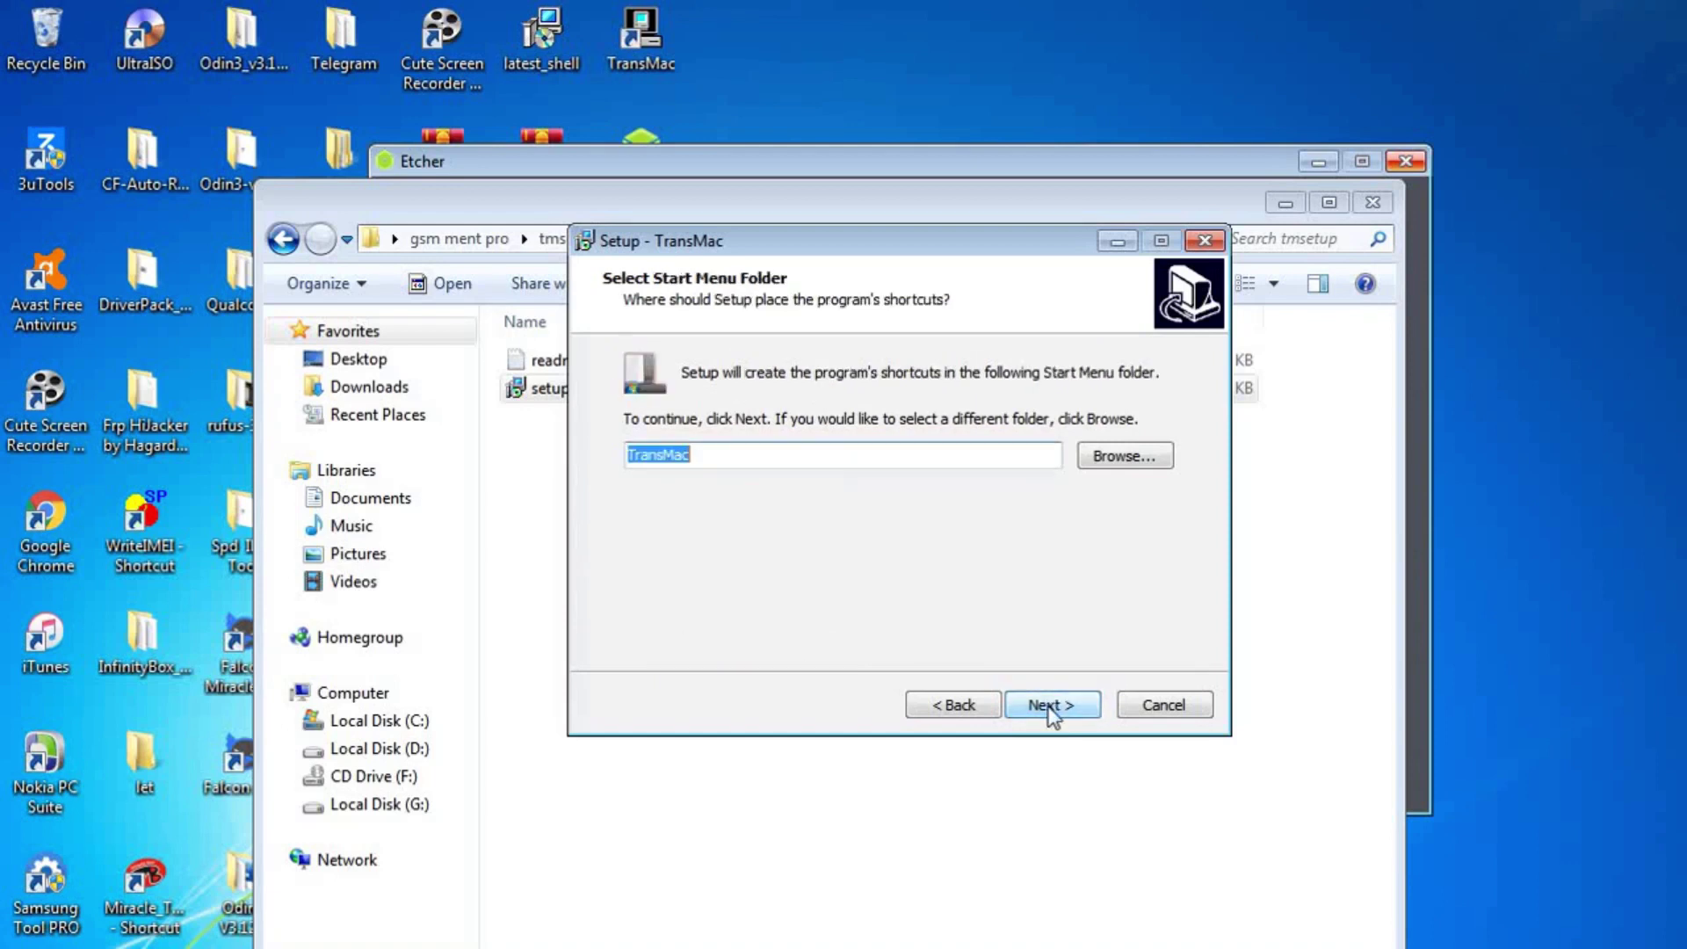
pyautogui.click(1054, 707)
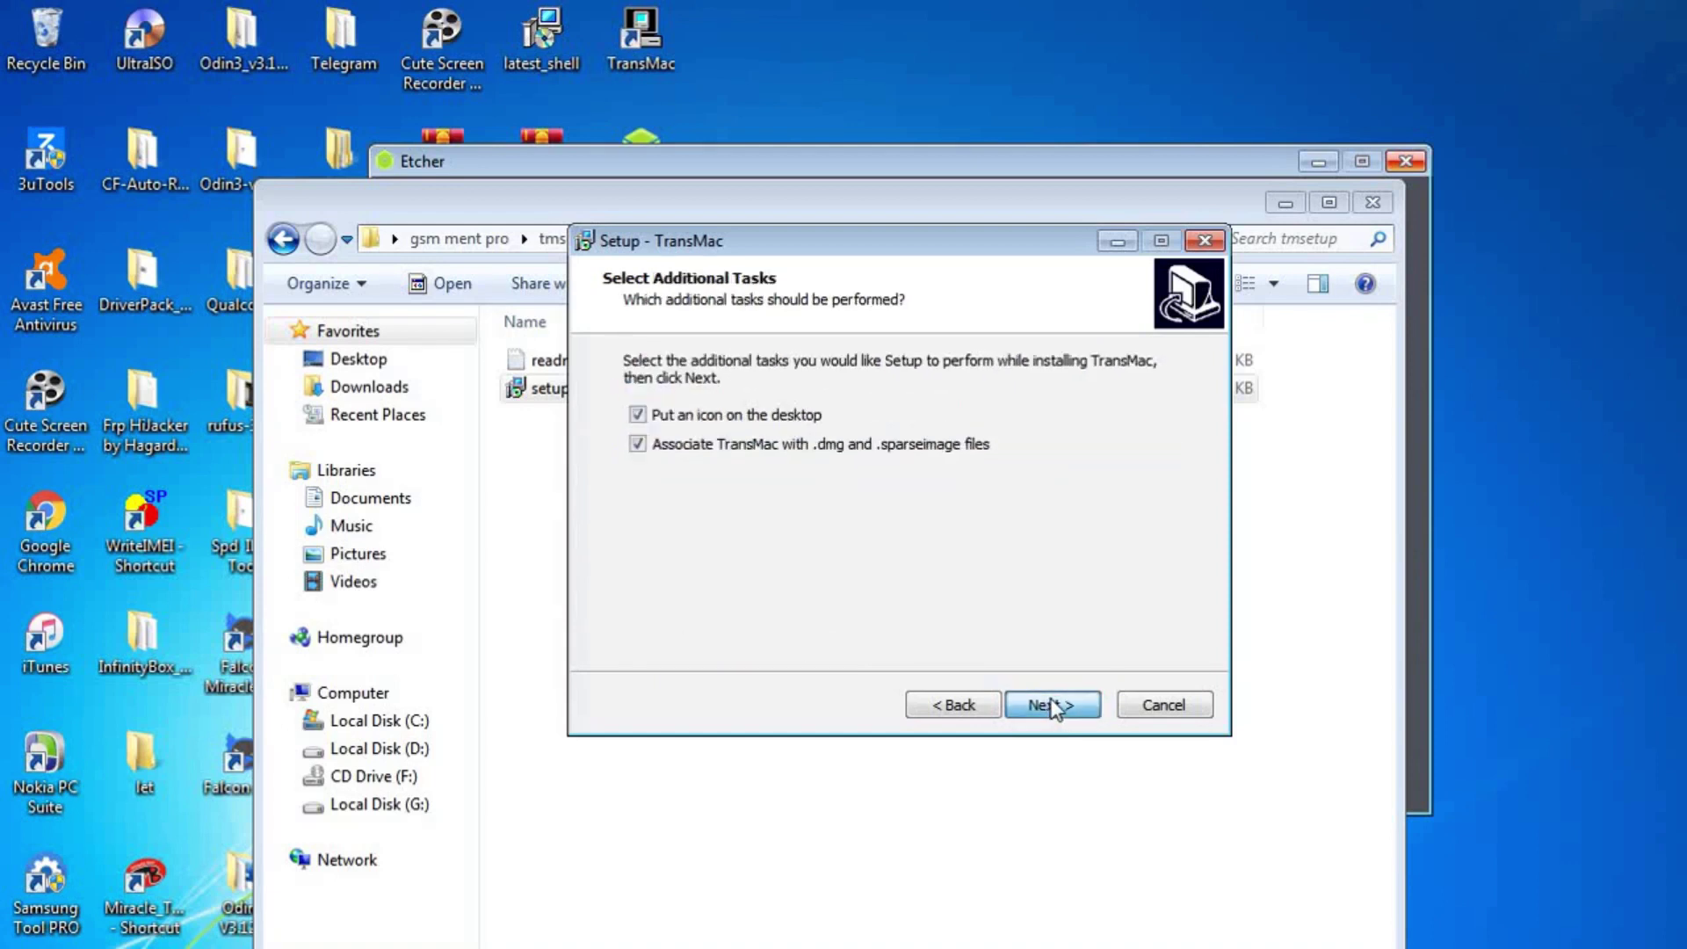
pyautogui.click(1054, 707)
pyautogui.click(1054, 707)
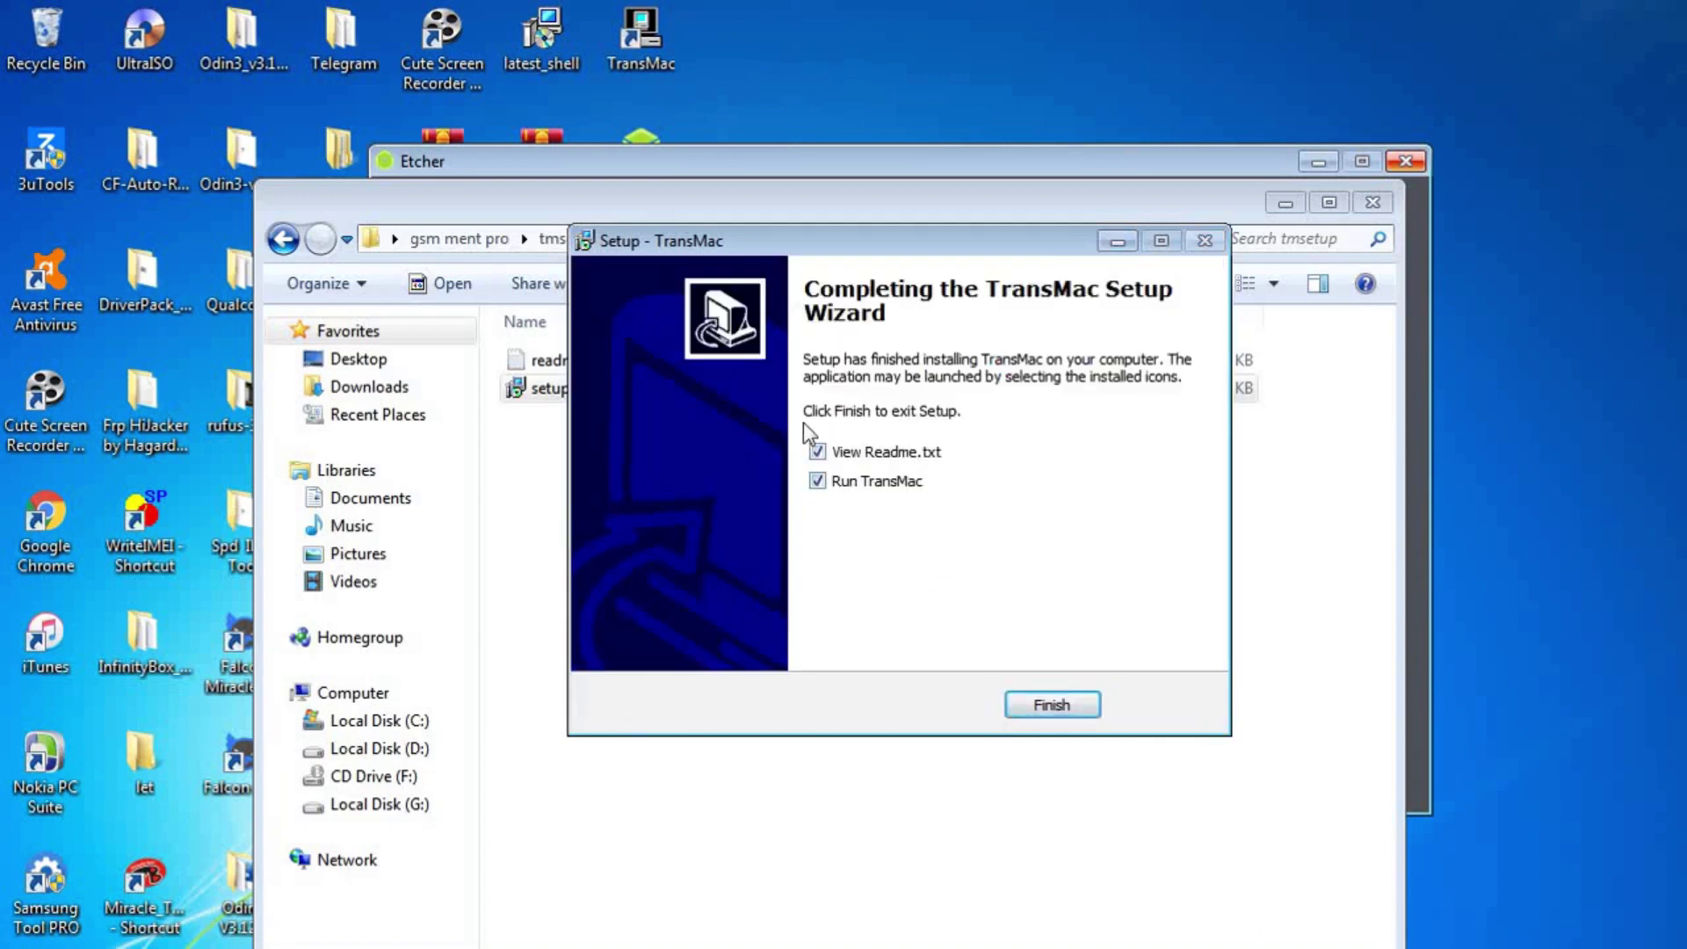
# Finish the TransMac setup with both View Readme.txt and Run TransMac turned off.
pyautogui.click(824, 455)
pyautogui.click(829, 480)
pyautogui.click(1063, 704)
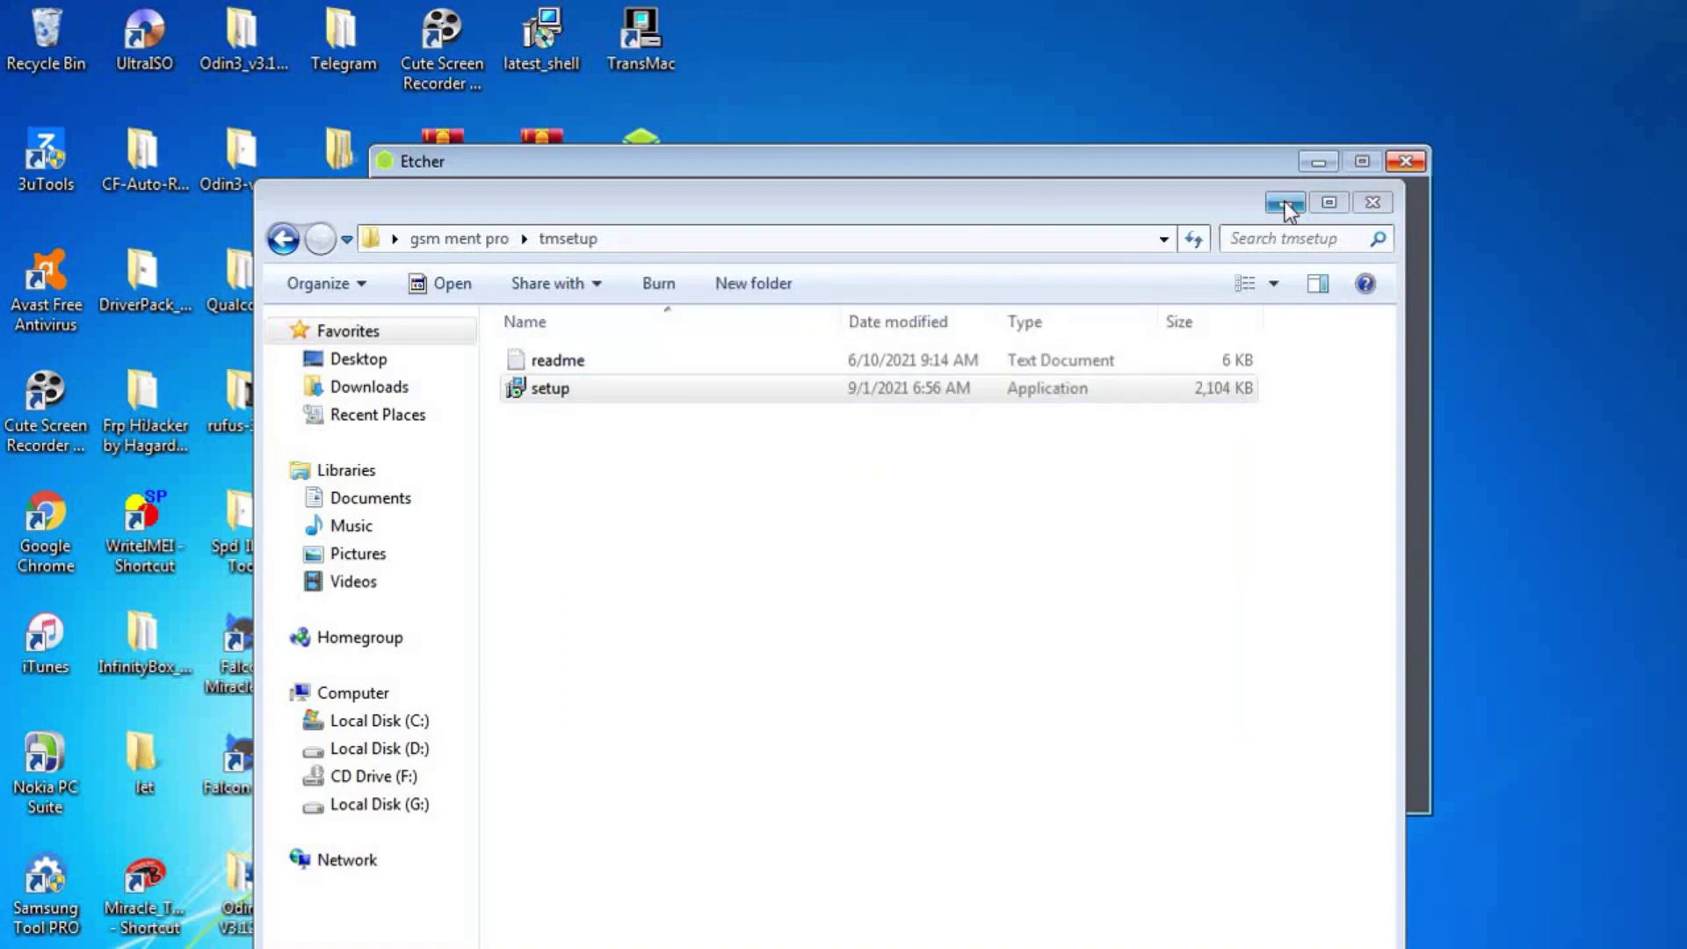
# Return to the gsm ment pro folder and minimise its window to bring Etcher into view.
pyautogui.click(279, 244)
pyautogui.click(281, 240)
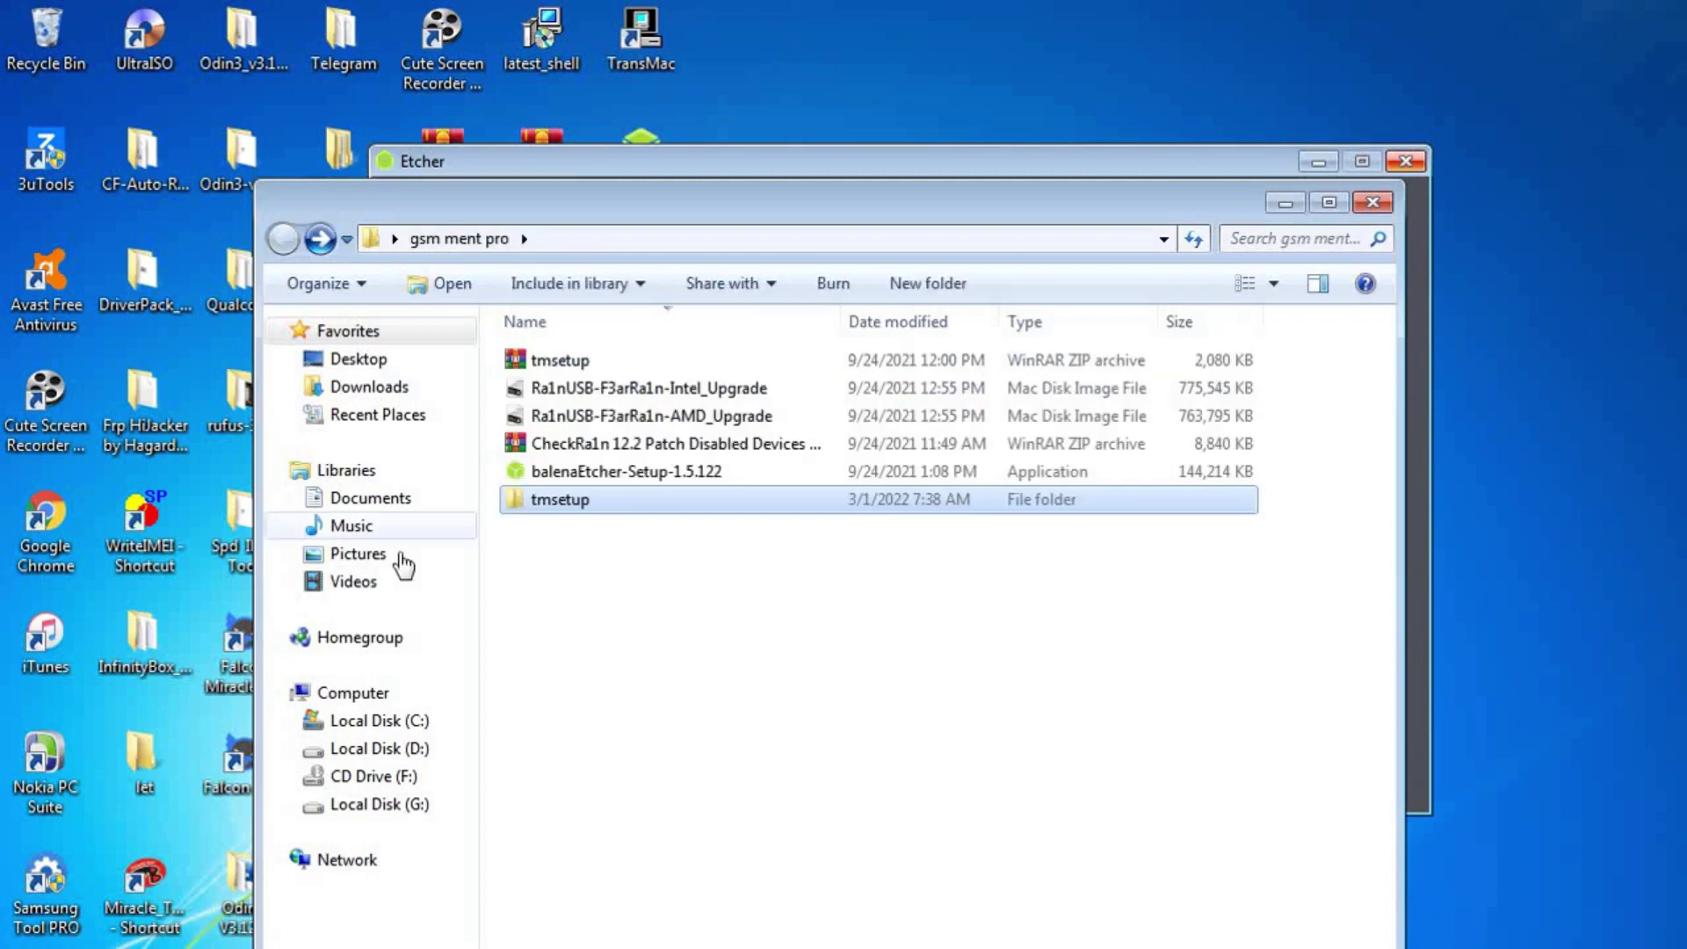
pyautogui.click(676, 428)
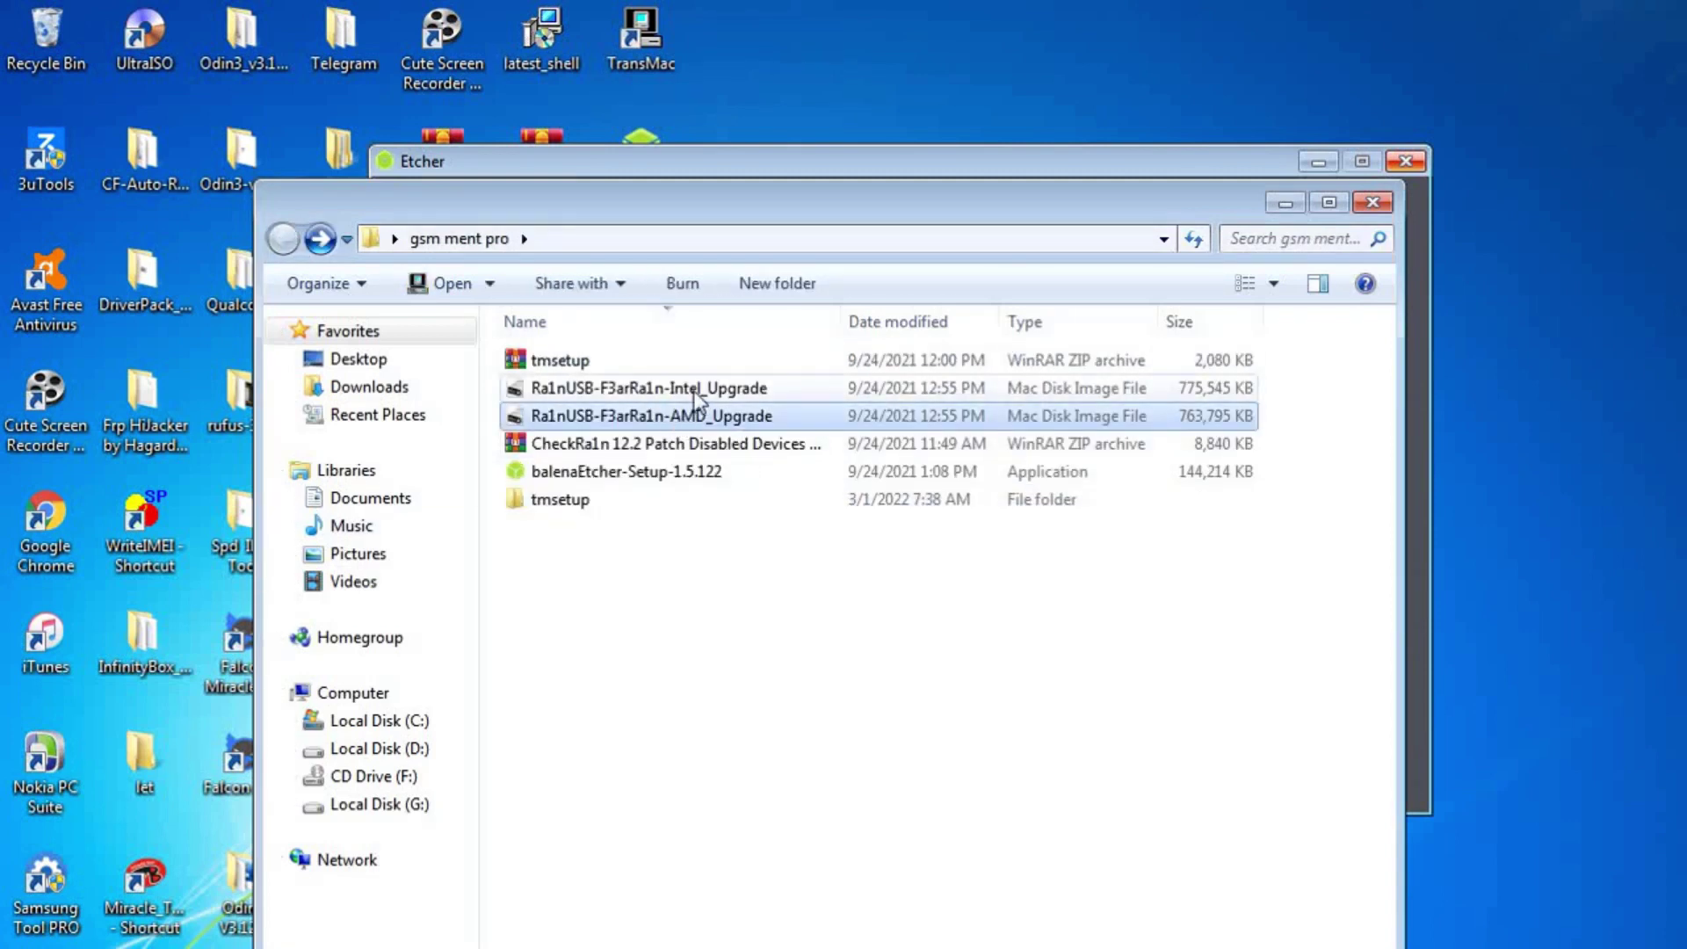
pyautogui.click(699, 391)
pyautogui.click(1285, 203)
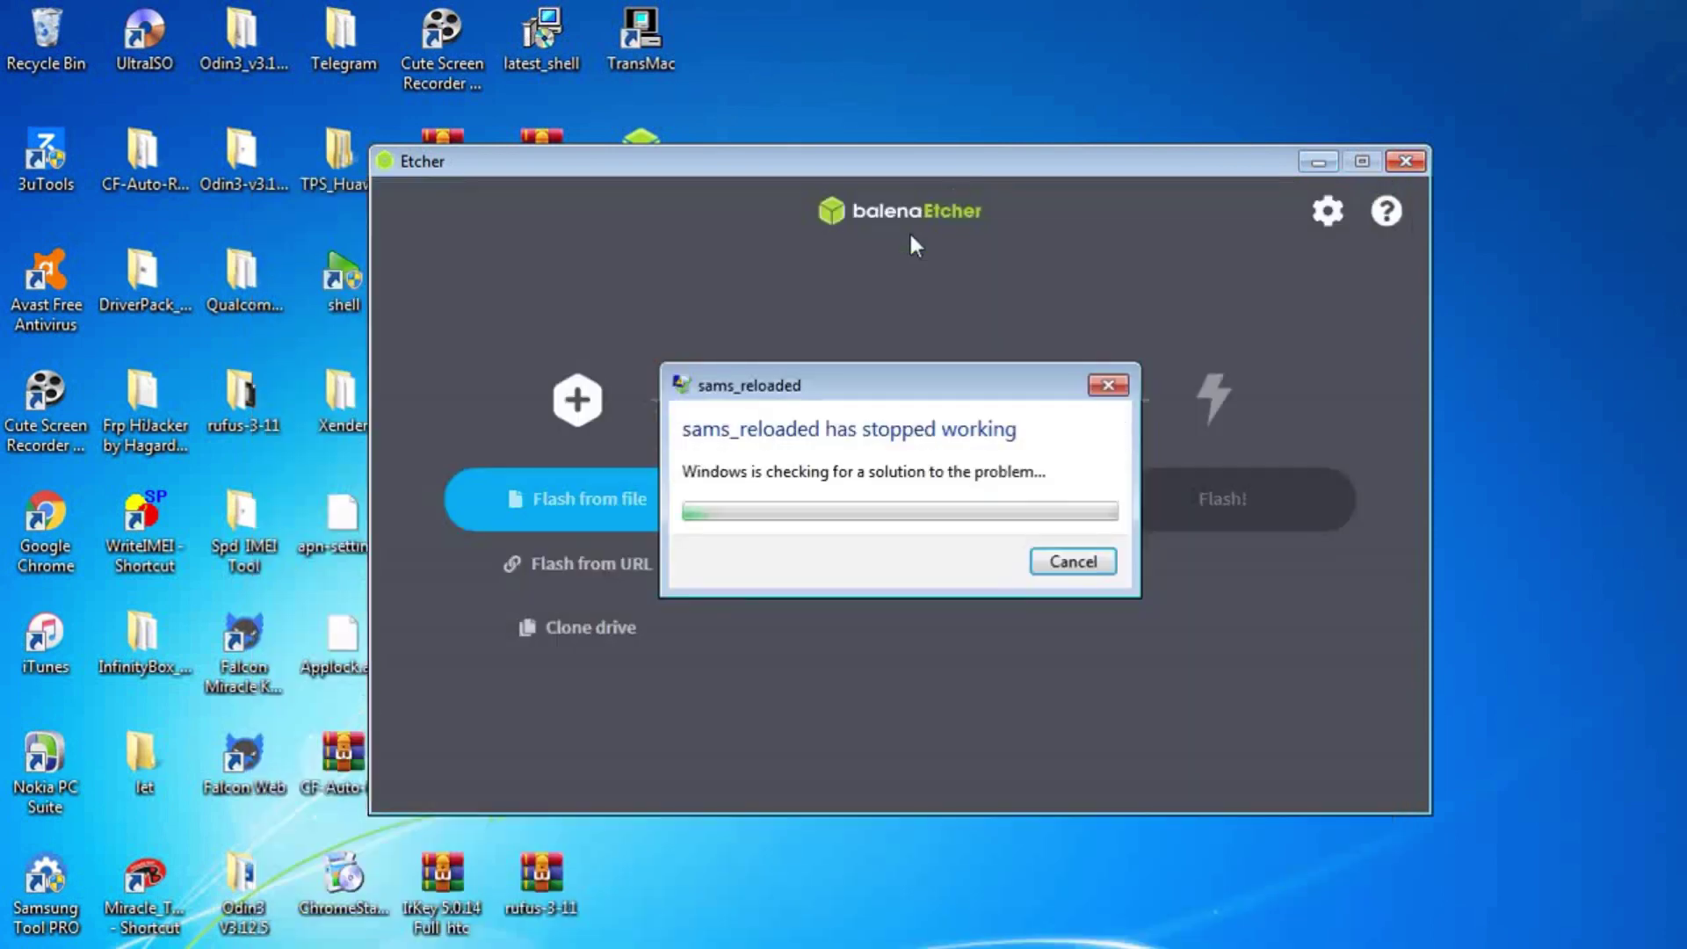
# Dismiss the sams_reloaded crash dialog and load Ra1nUSB-F3arRa1n-Intel_Upgrade from the desktop's gsm ment pro folder as the image to flash.
pyautogui.click(1088, 560)
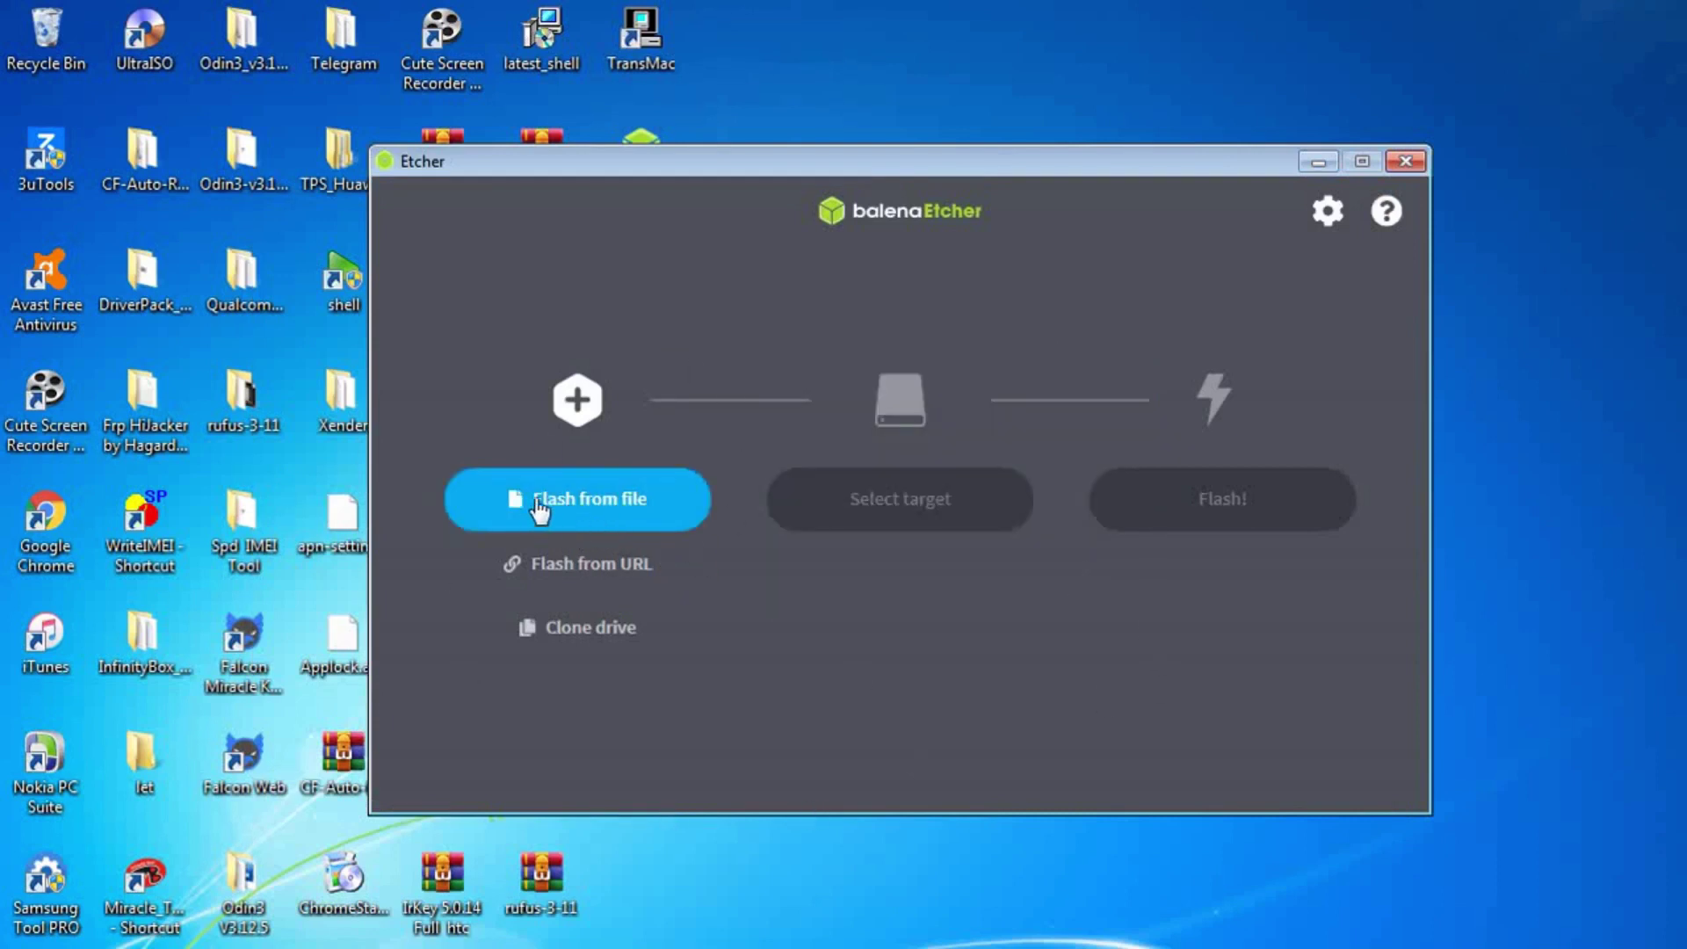
pyautogui.click(629, 496)
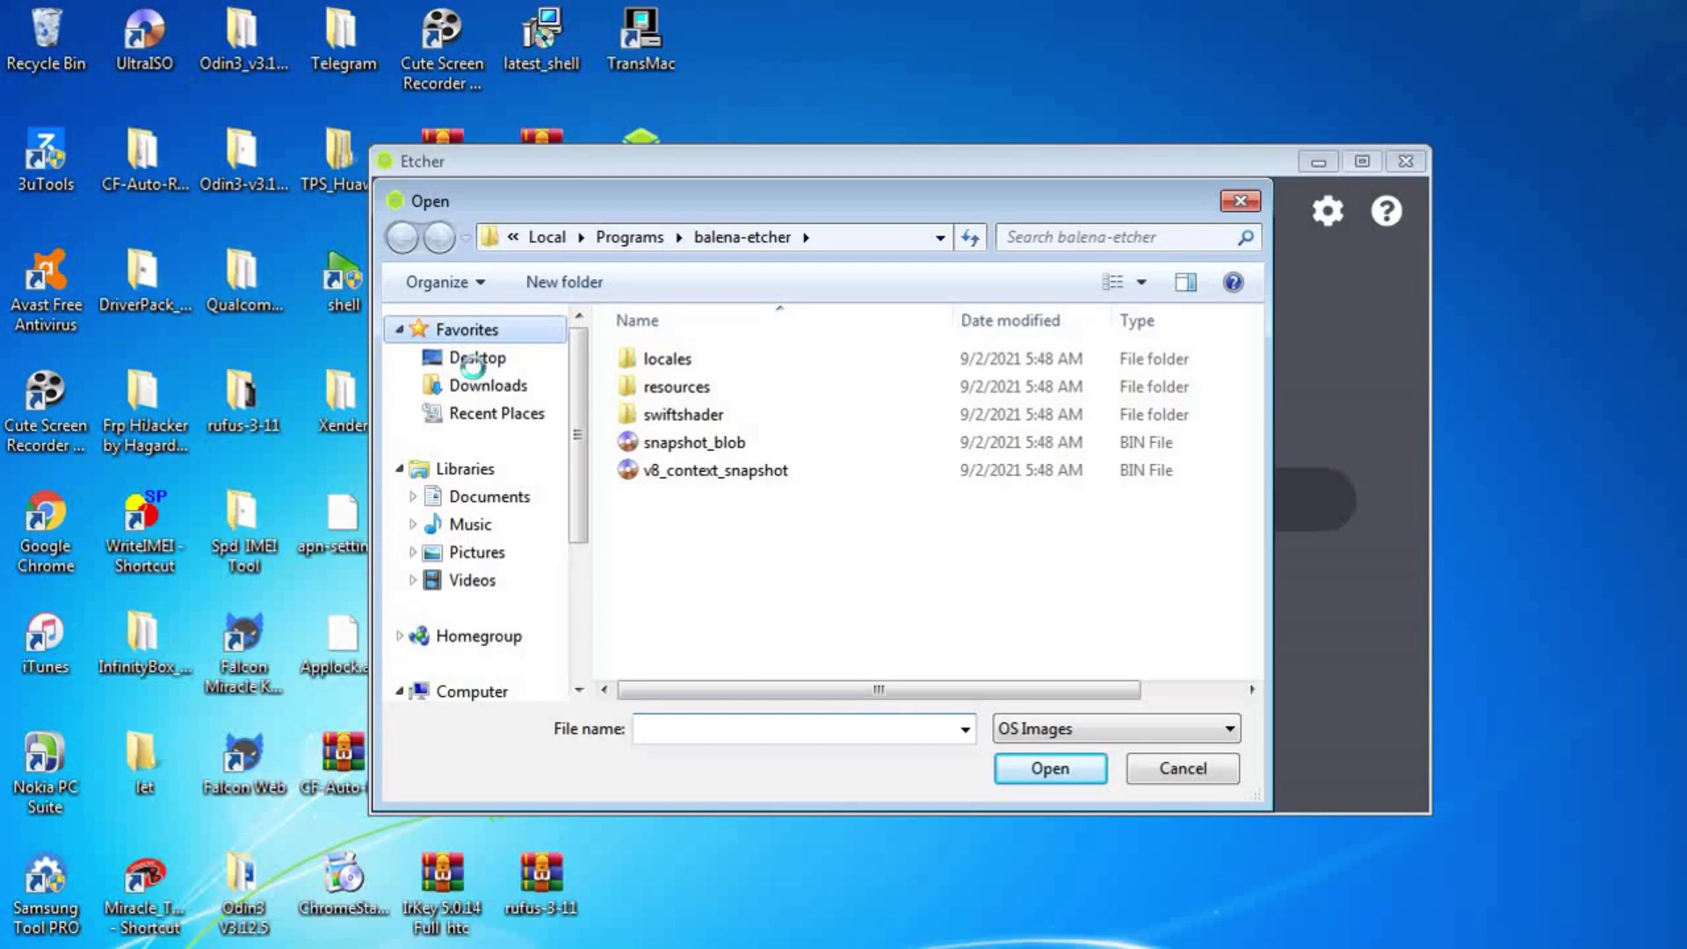
pyautogui.click(477, 360)
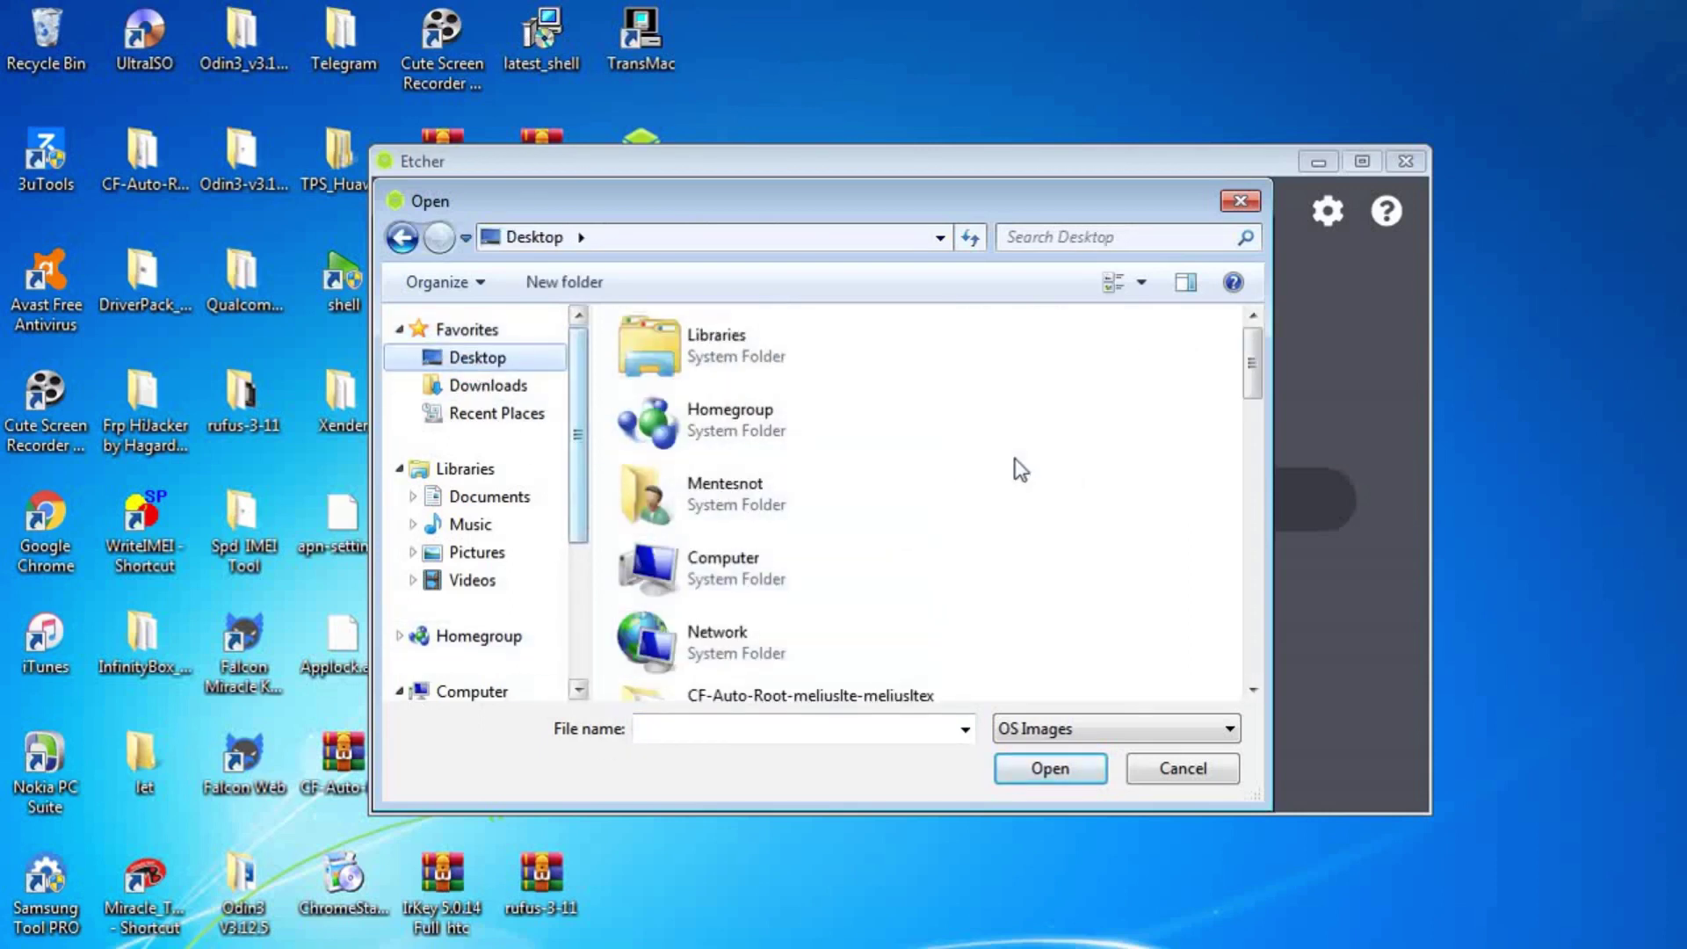
pyautogui.moveTo(1251, 337); pyautogui.dragTo(1237, 415)
pyautogui.click(671, 551)
pyautogui.doubleClick(671, 551)
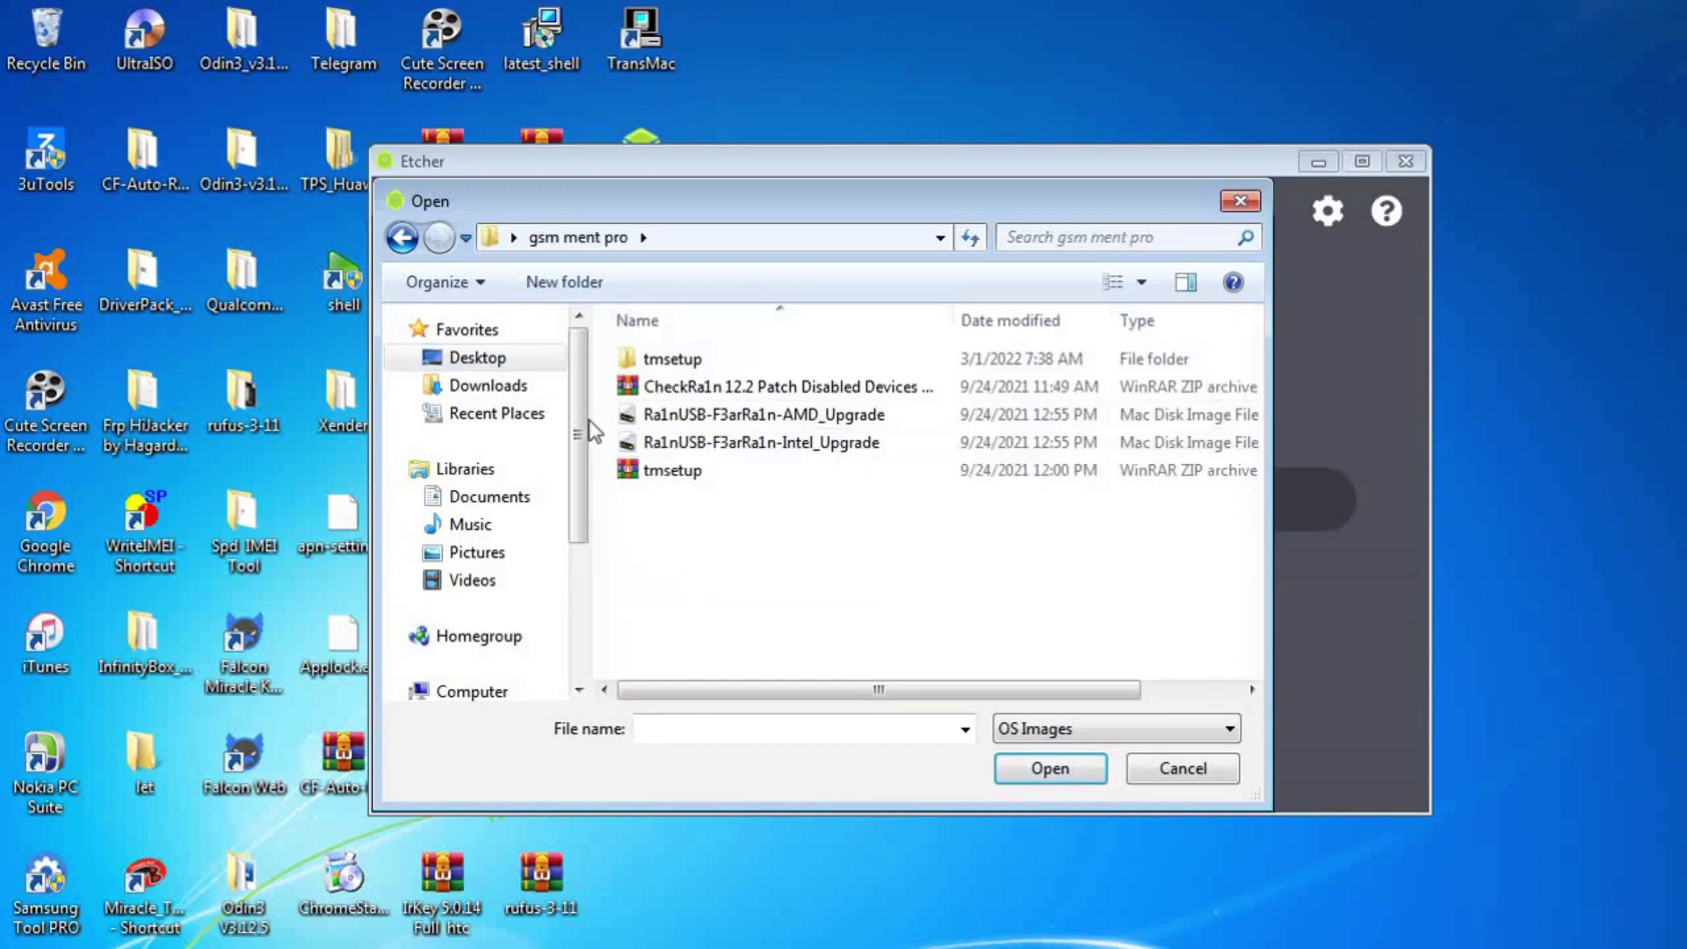
pyautogui.click(810, 416)
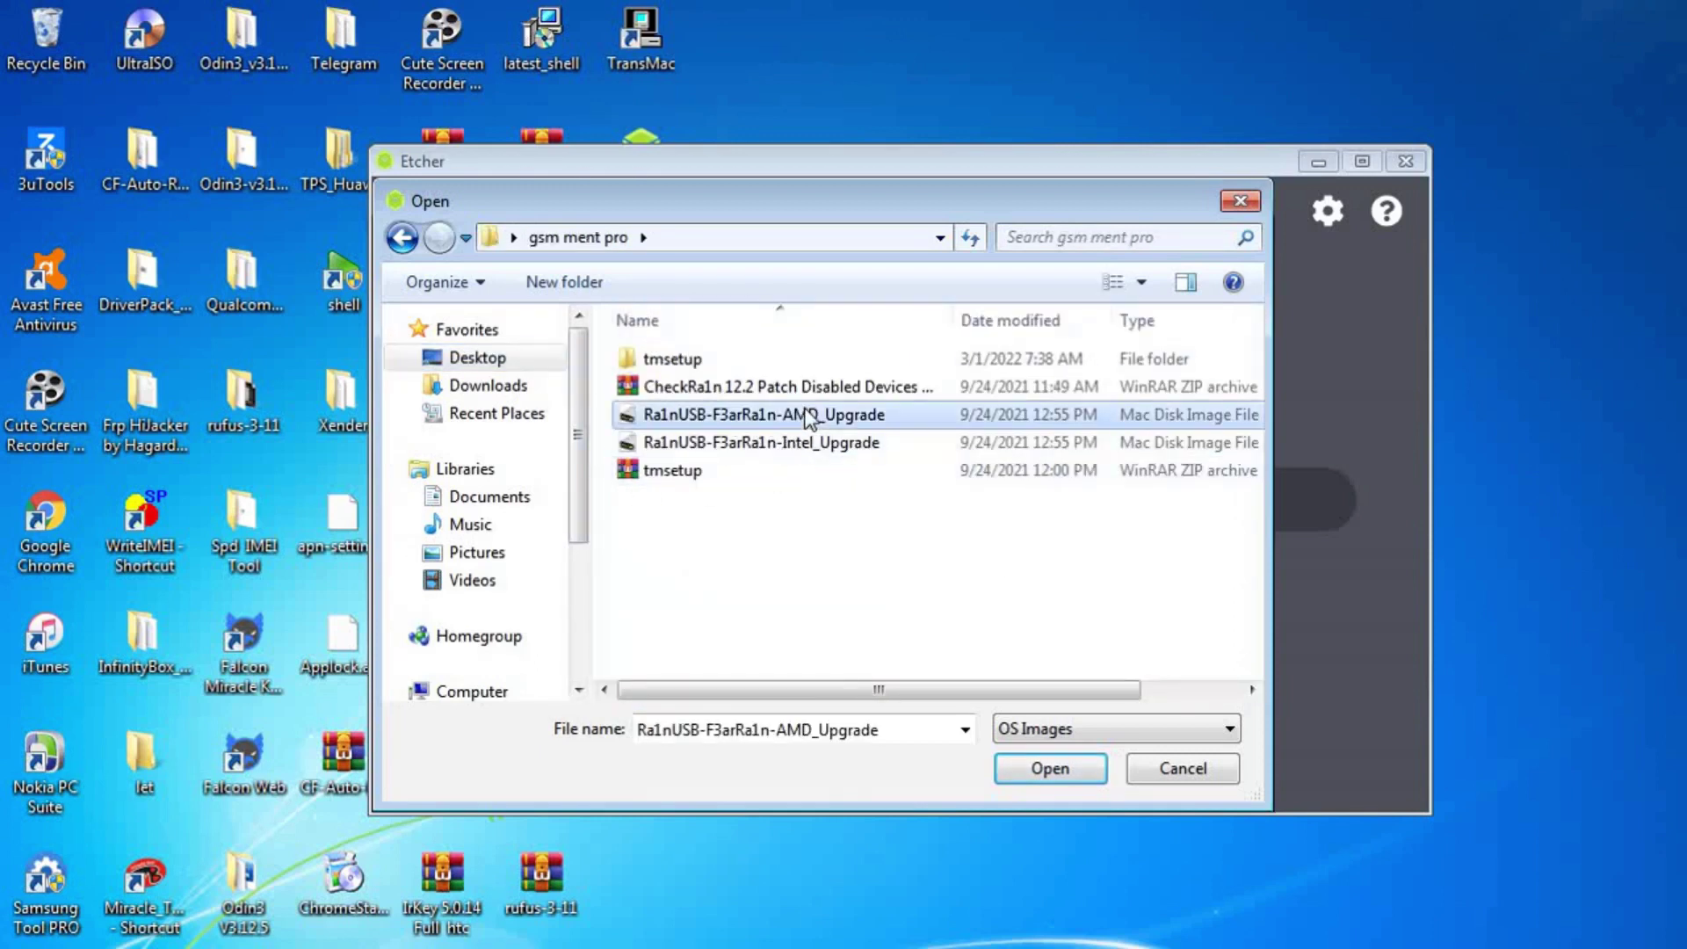
pyautogui.click(845, 442)
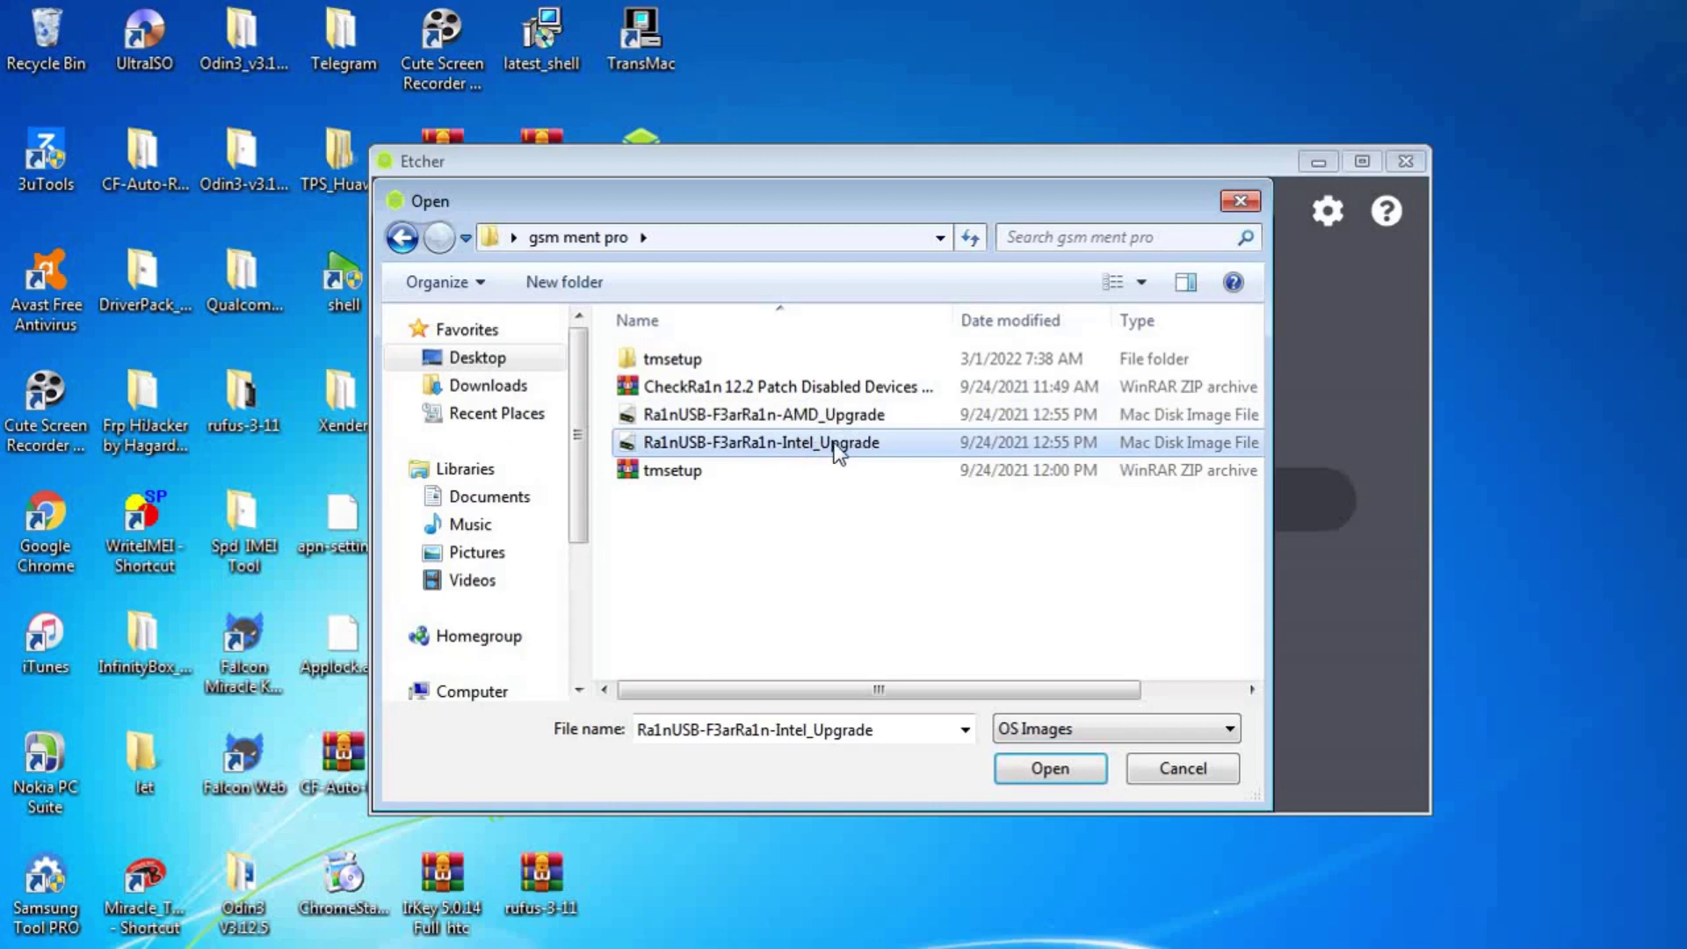
pyautogui.doubleClick(834, 443)
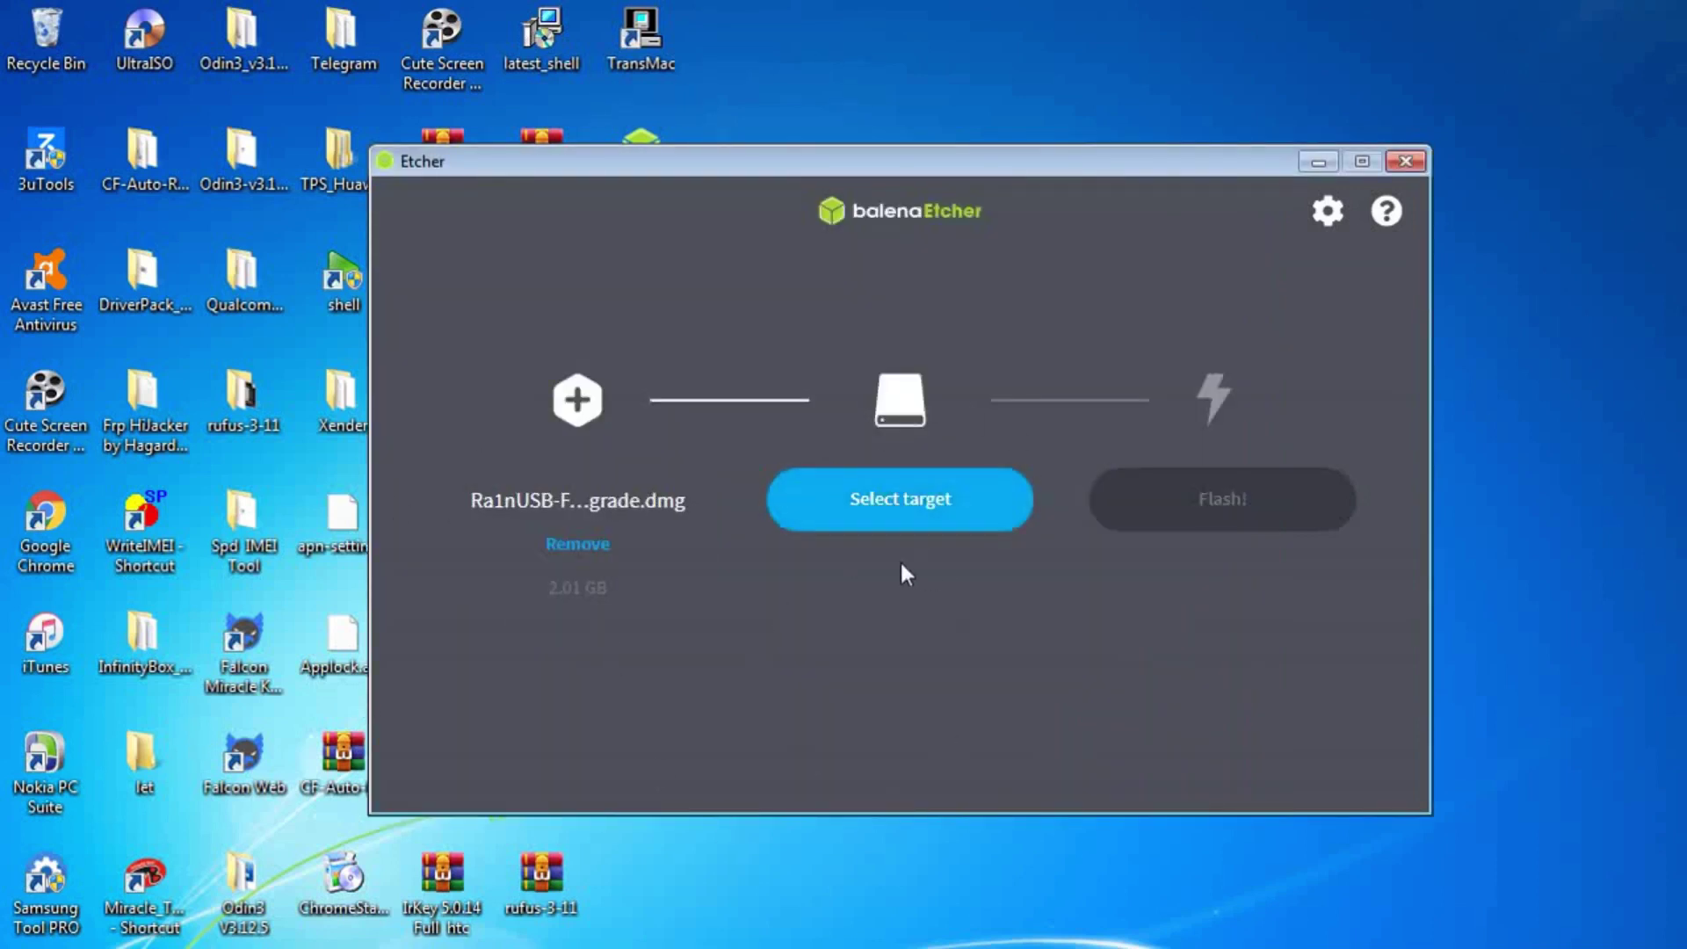
# Choose the 8.05 GB SD Storage Card (H:\) as the flash target.
pyautogui.click(928, 520)
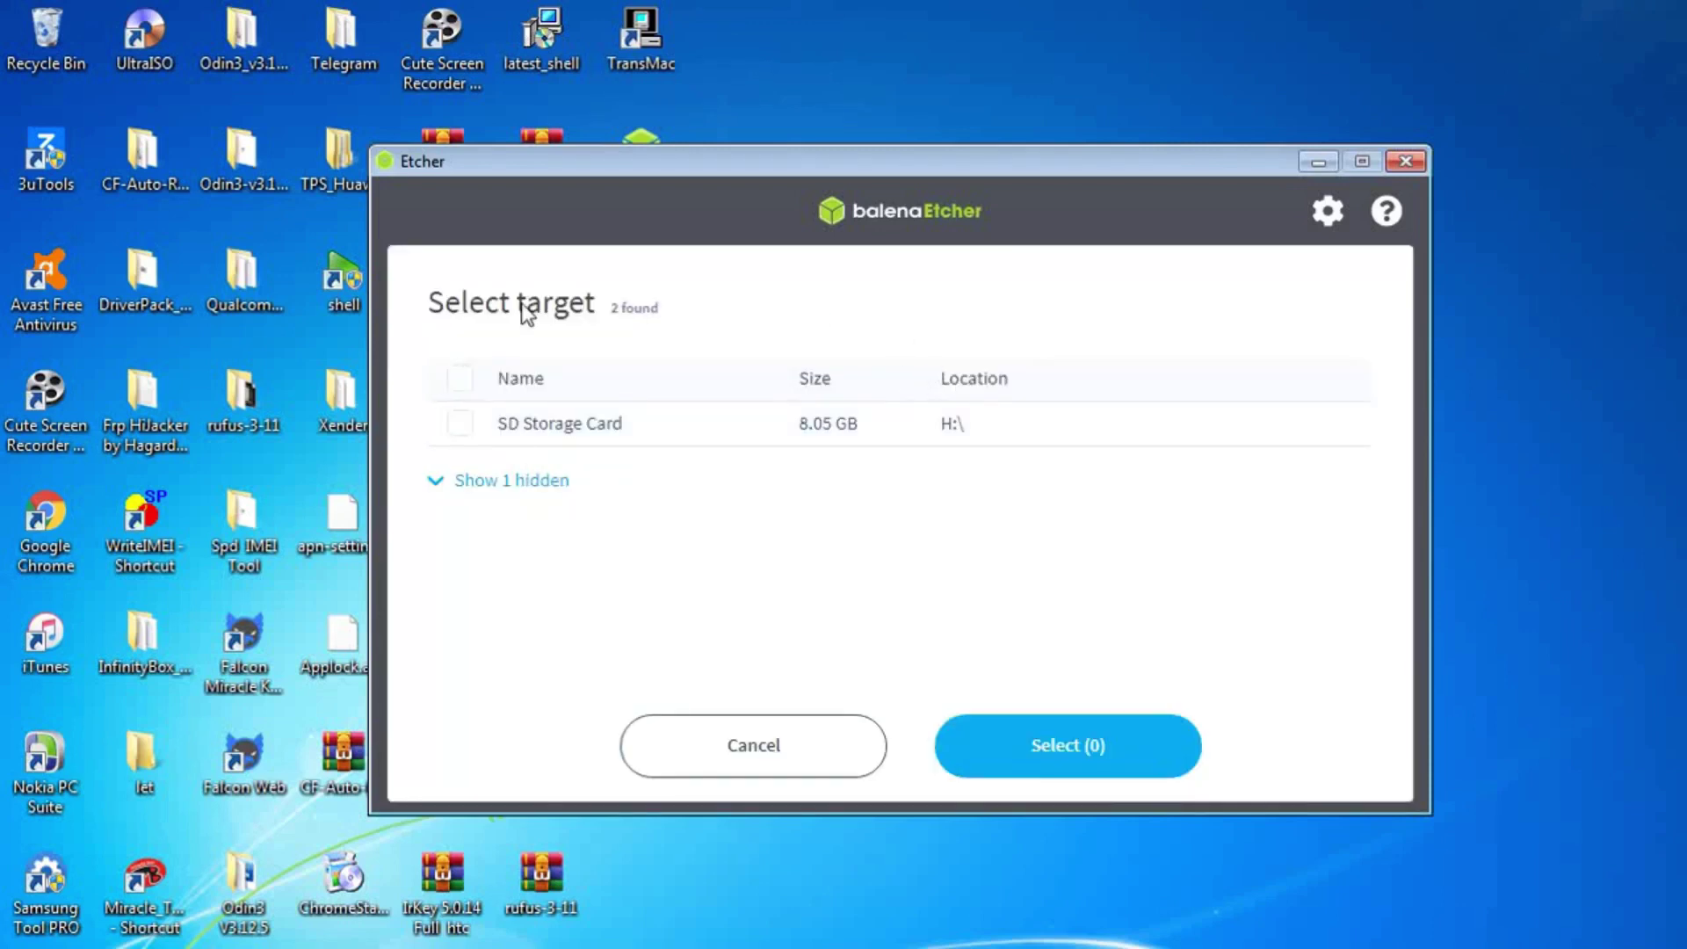
pyautogui.click(573, 438)
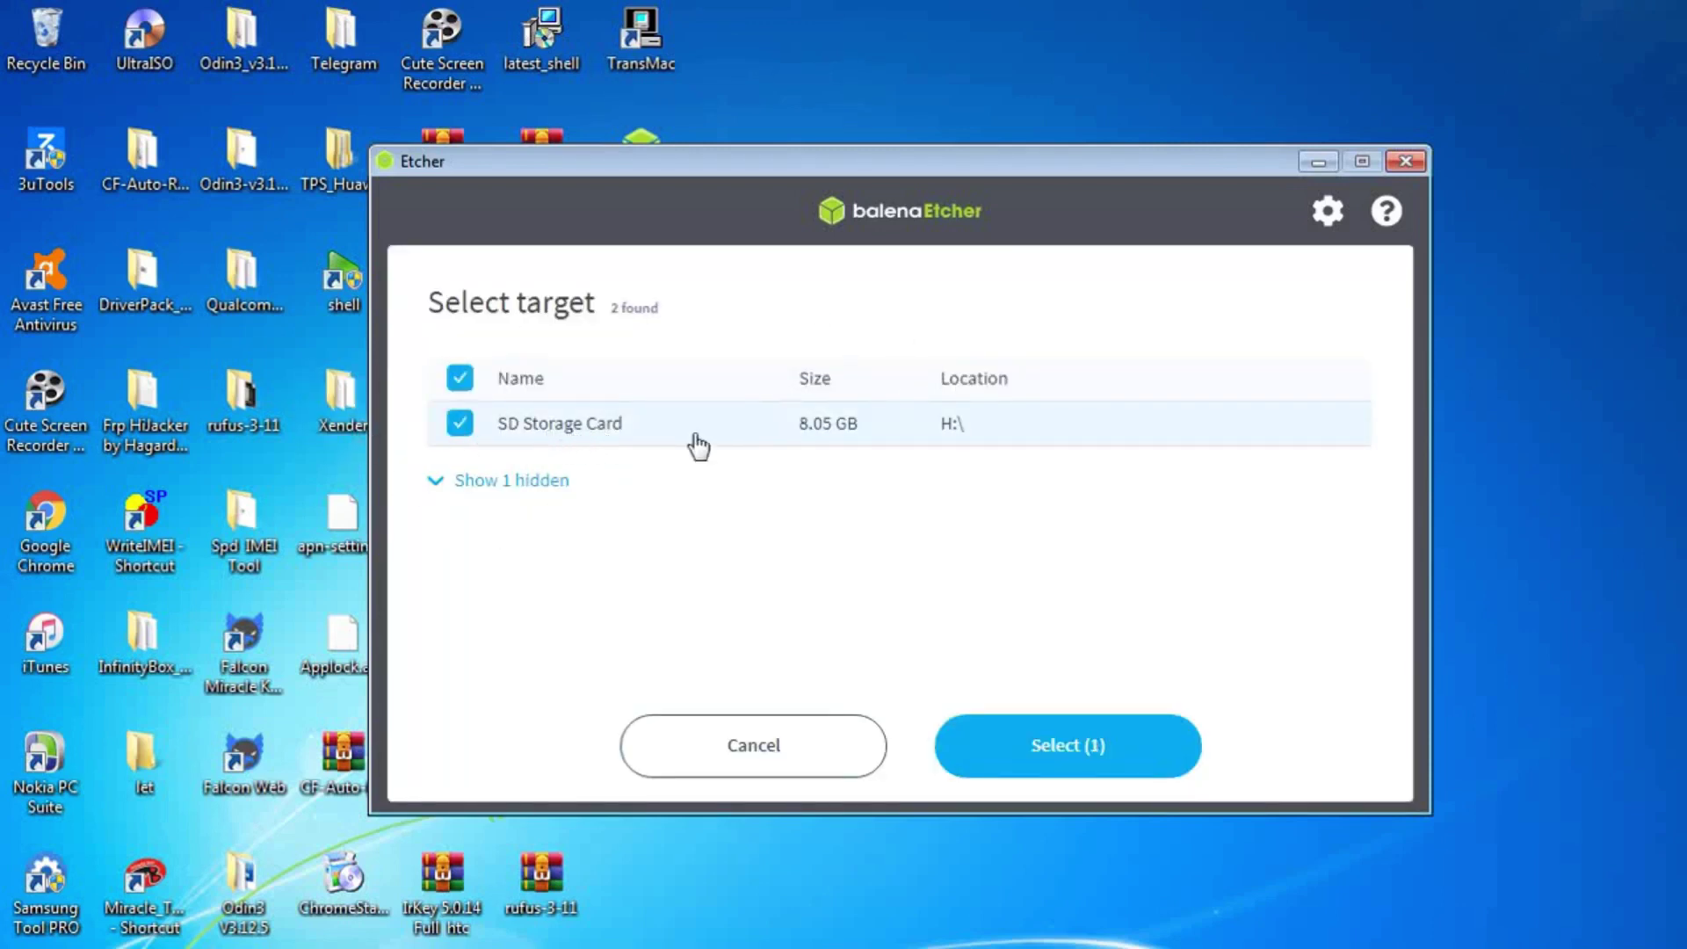
pyautogui.click(560, 431)
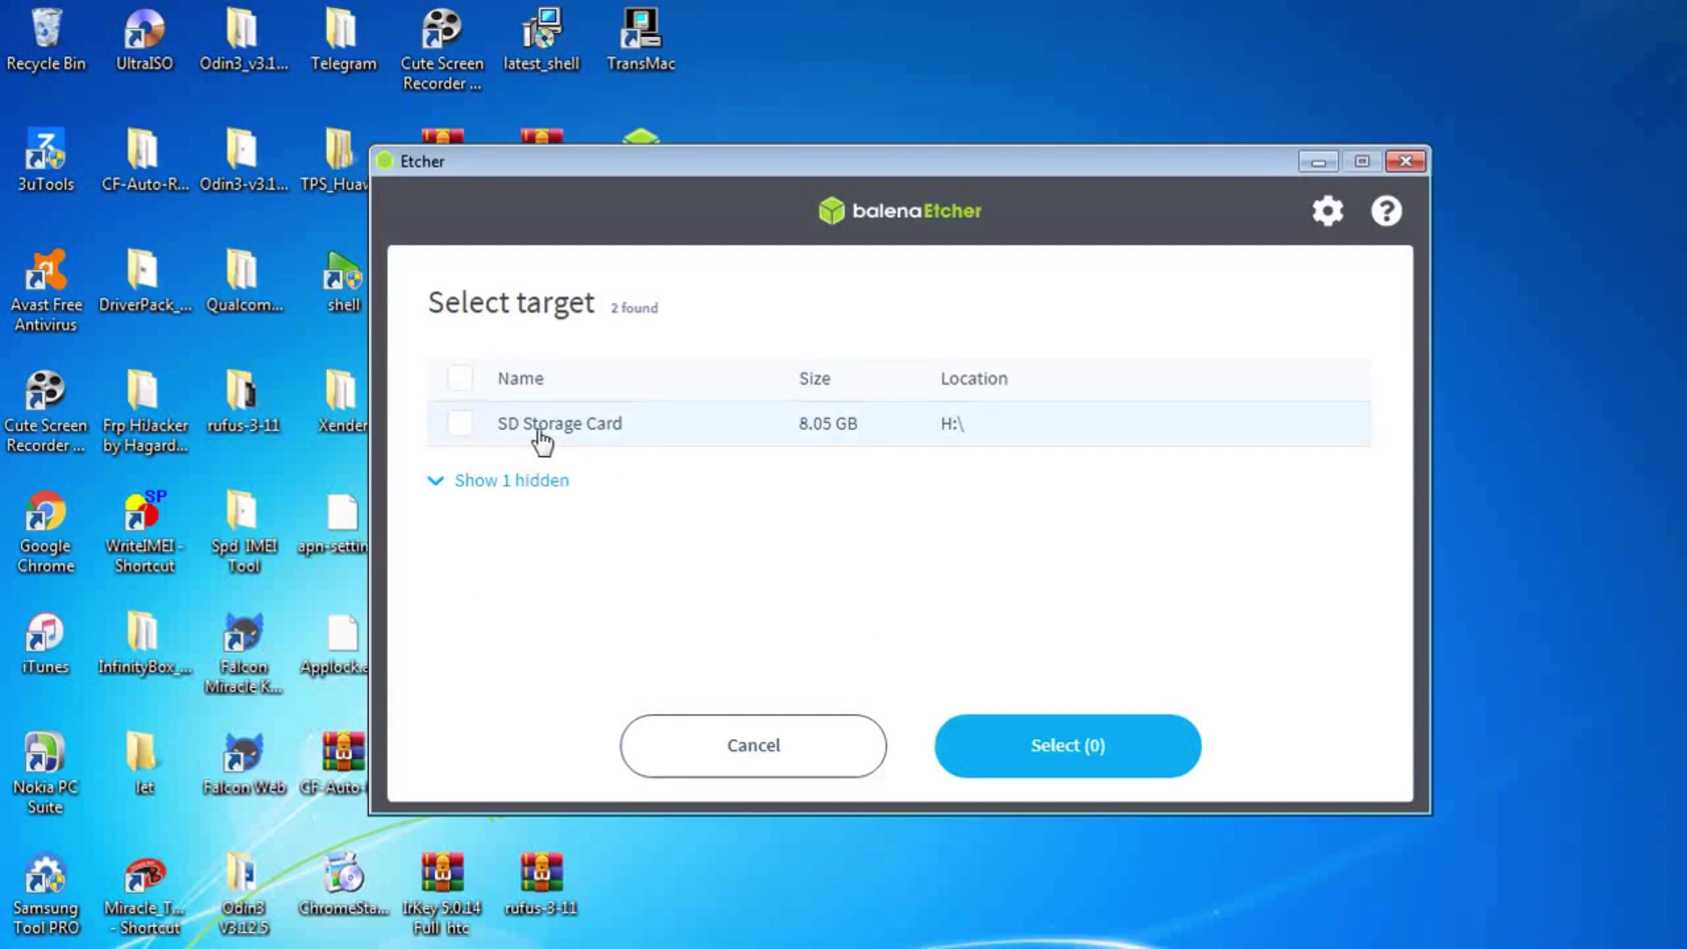
pyautogui.click(478, 424)
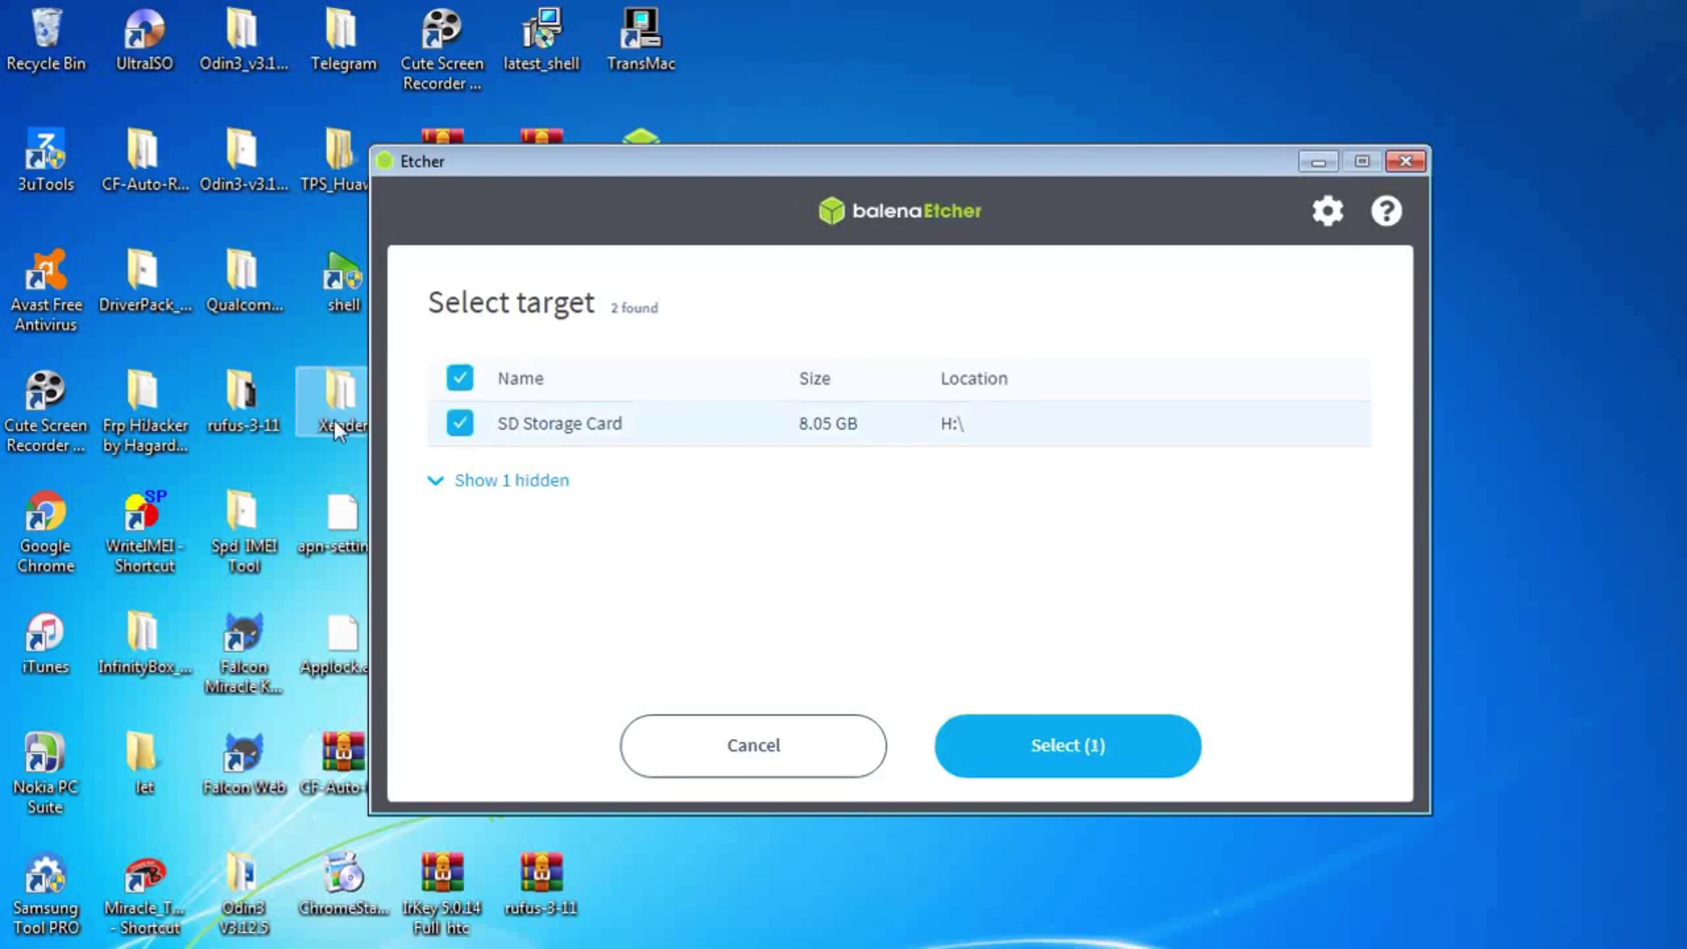
pyautogui.click(1068, 747)
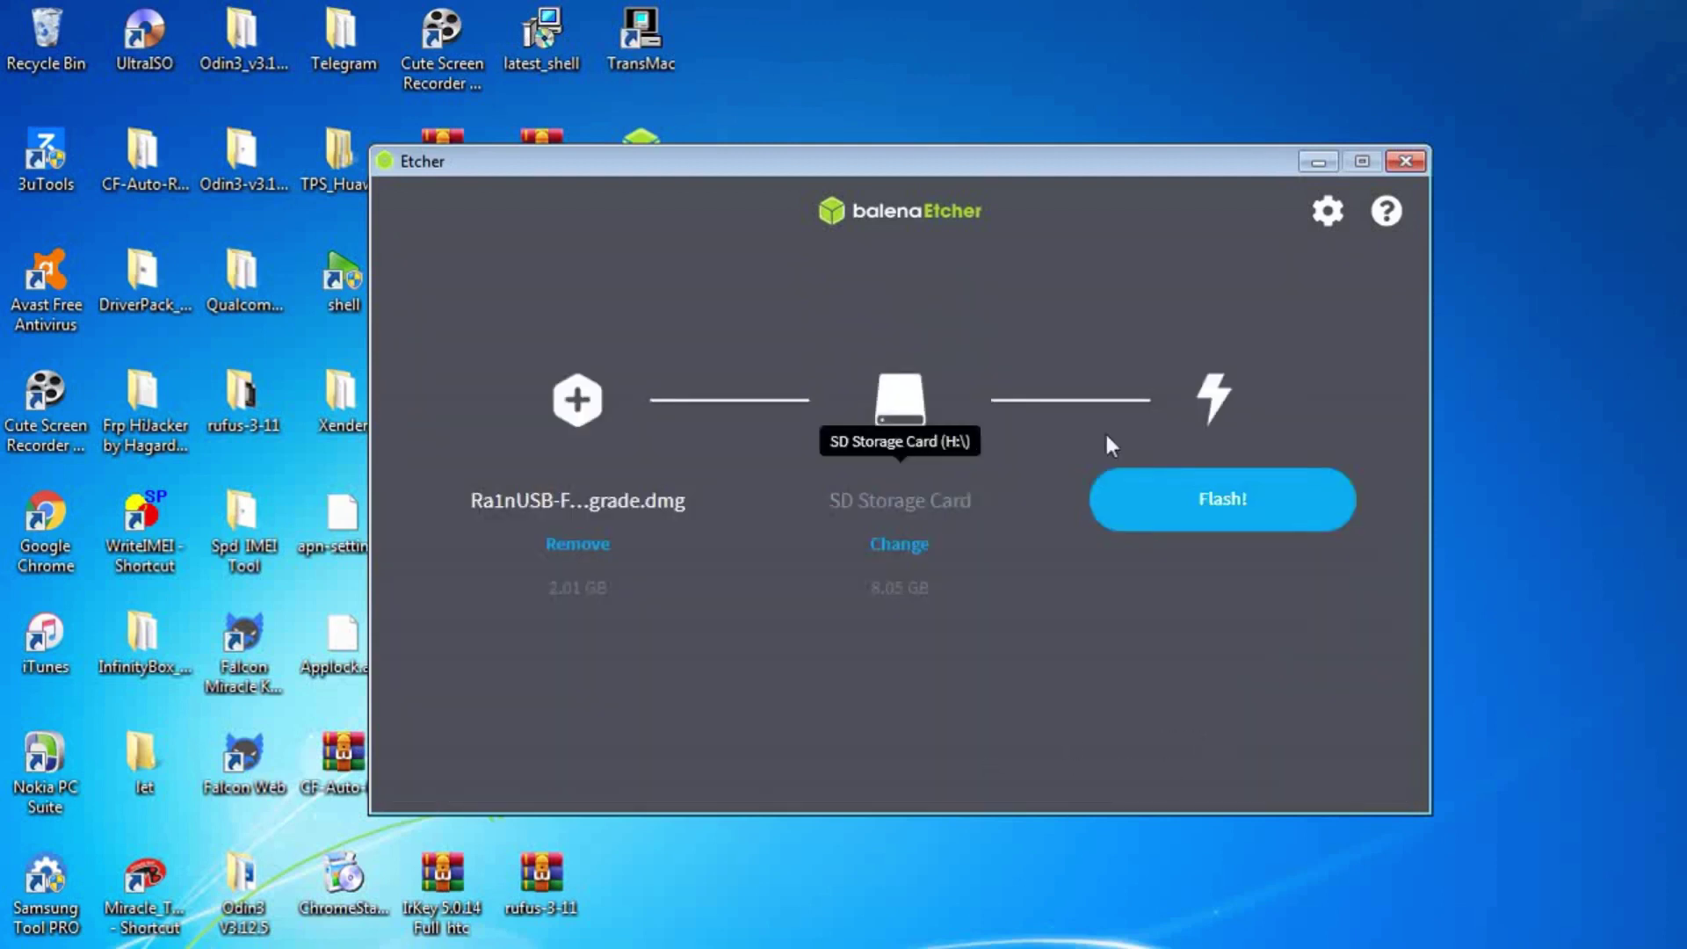
# Start flashing the image to the SD Storage Card and shift the Etcher window slightly.
pyautogui.click(1207, 508)
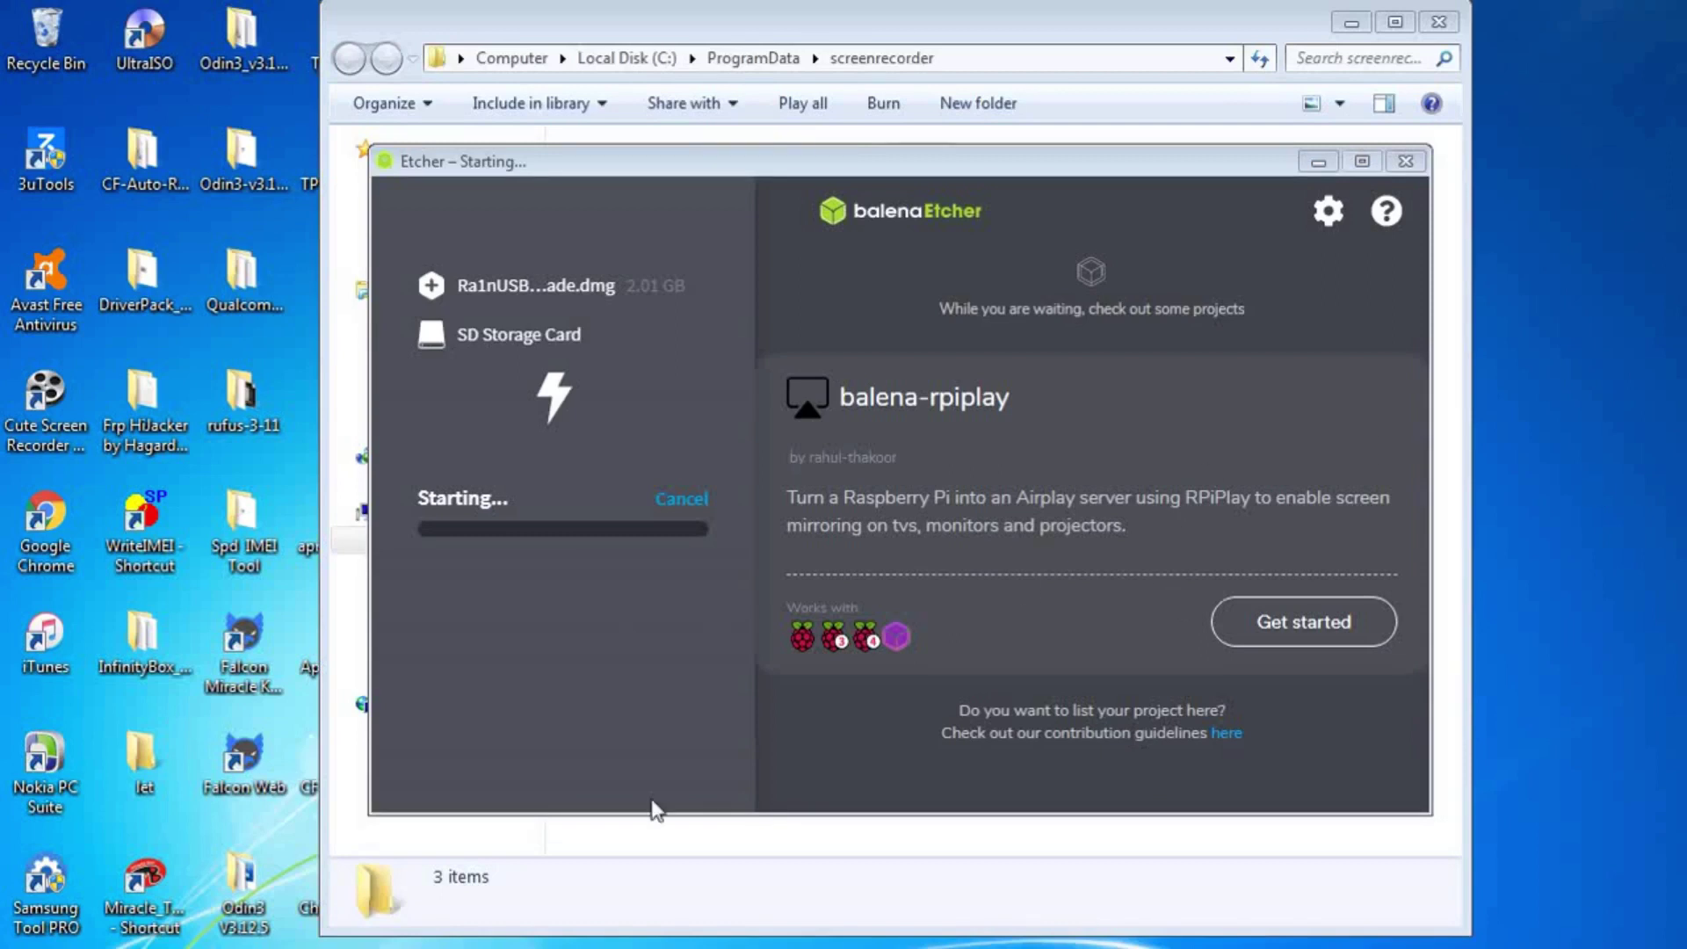
pyautogui.moveTo(773, 167); pyautogui.dragTo(825, 179)
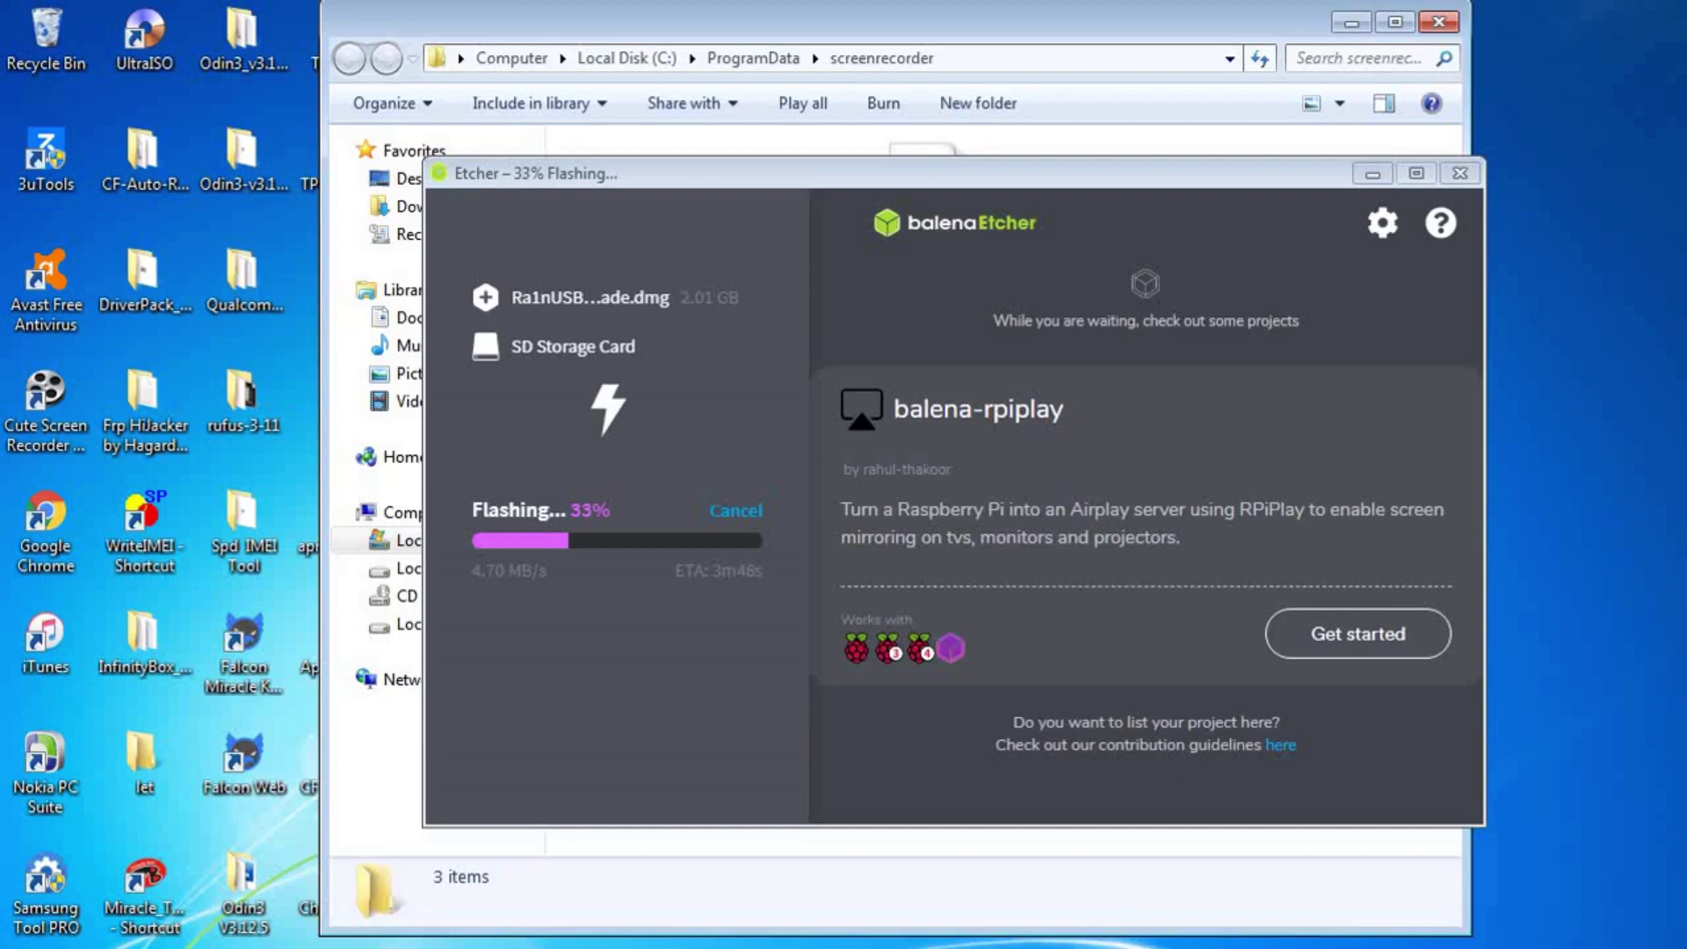
pyautogui.click(890, 502)
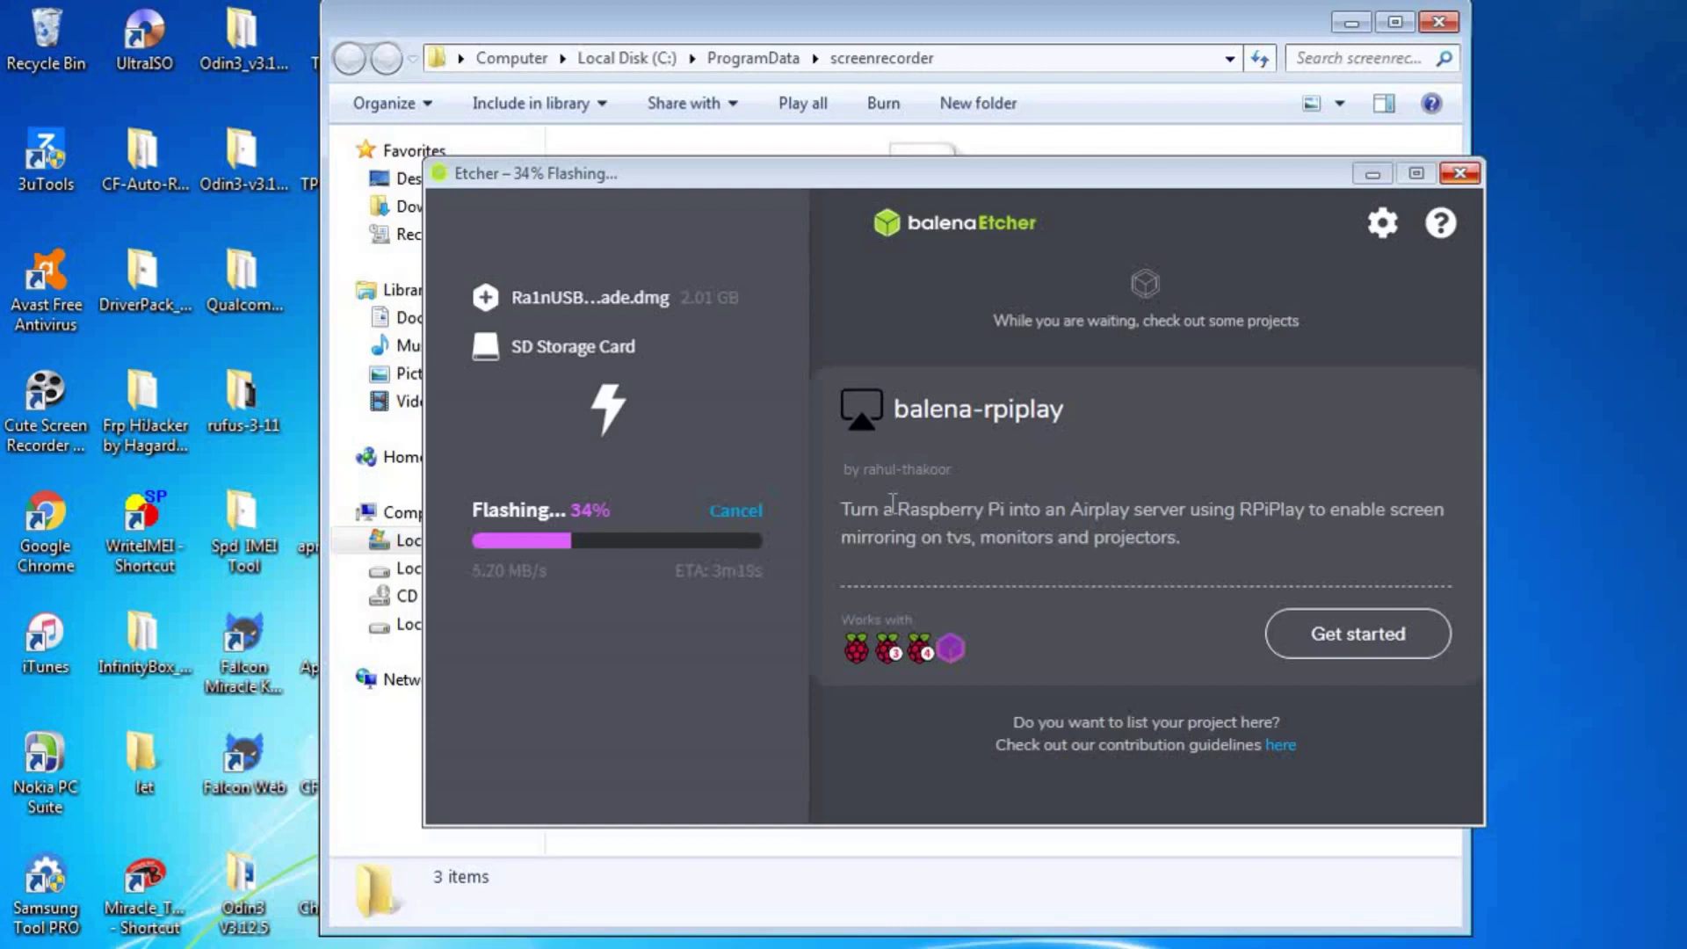
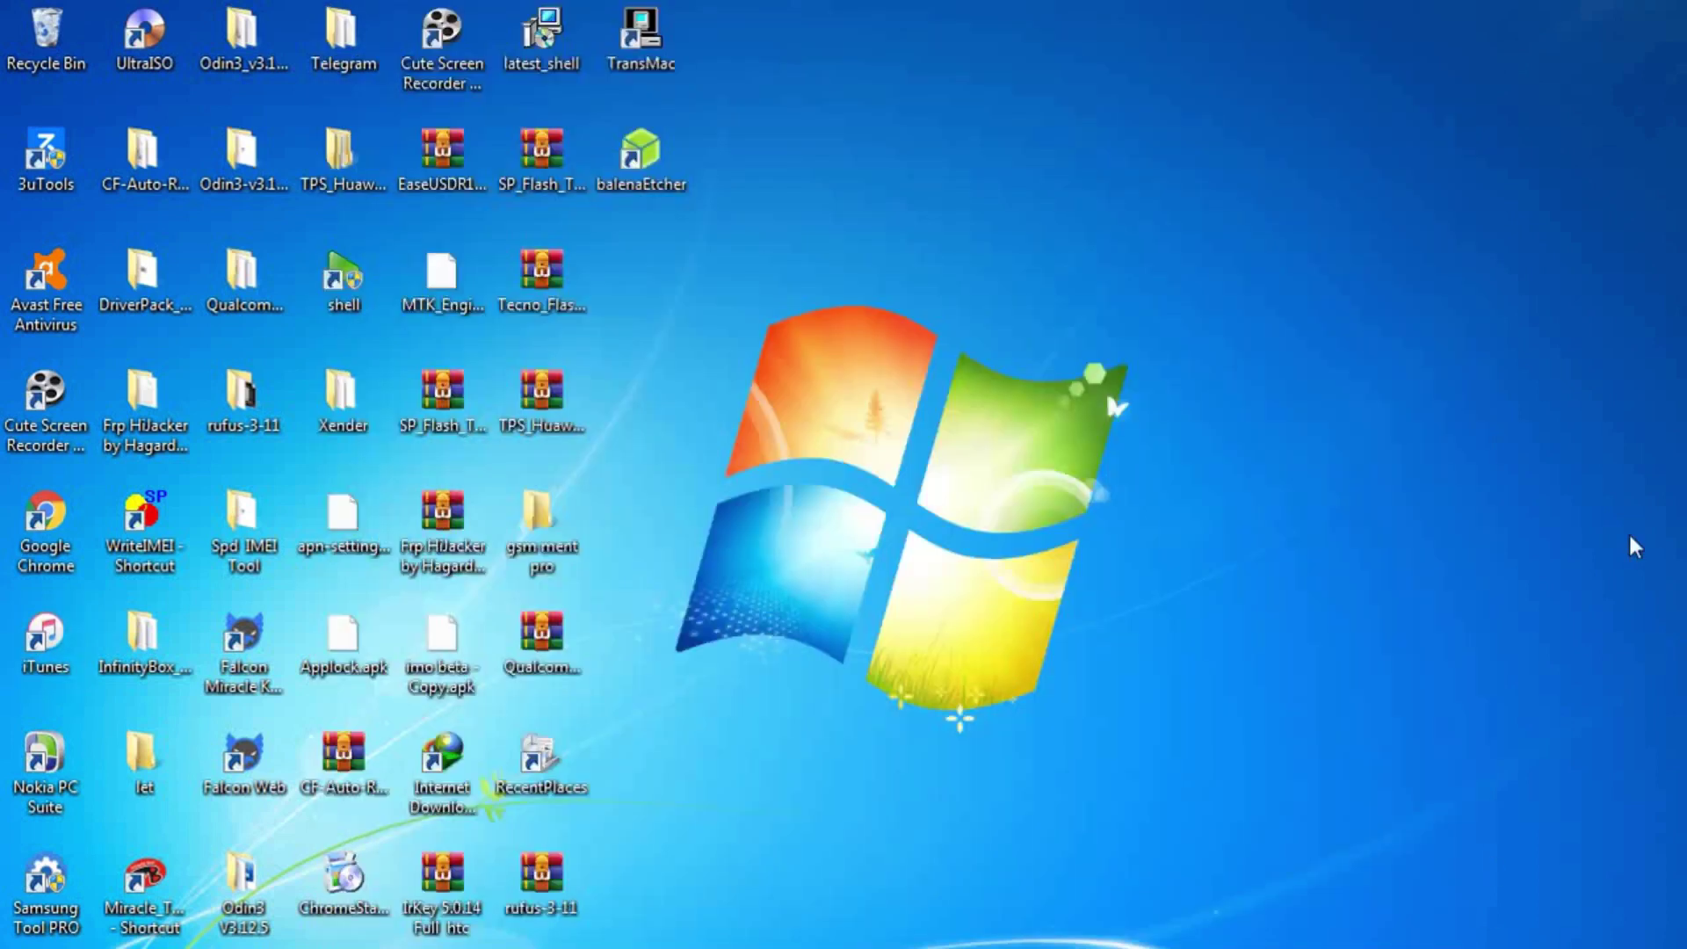
# Launch TransMac from the desktop as administrator and continue with the trial.
pyautogui.rightClick(647, 44)
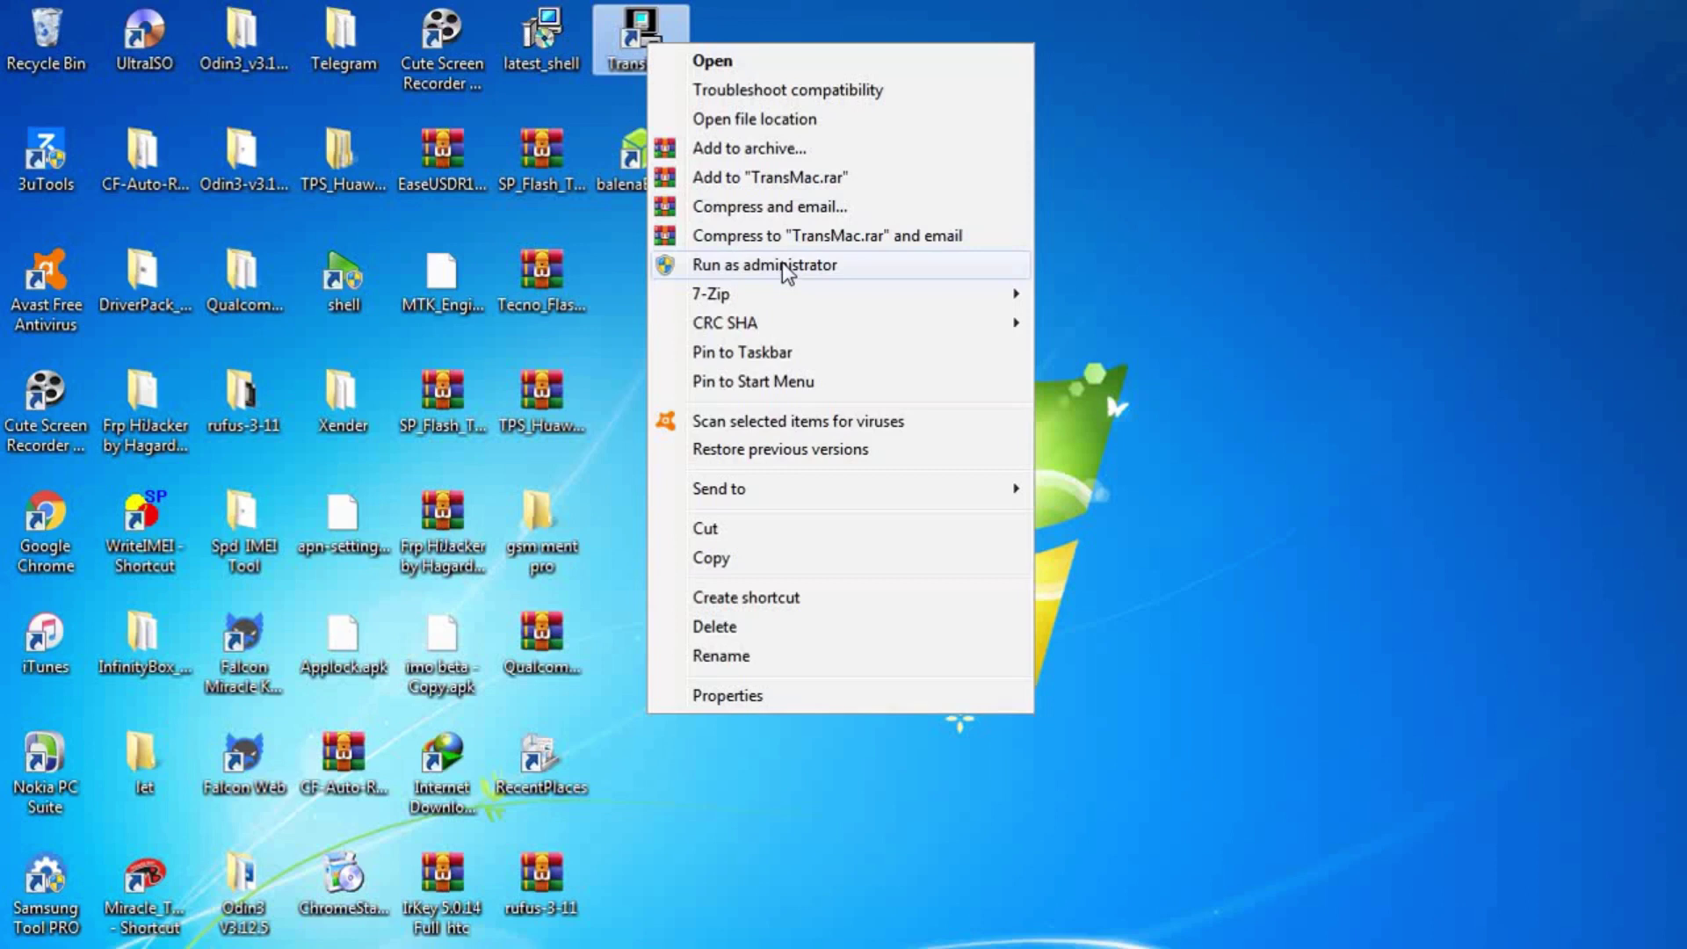
pyautogui.click(785, 266)
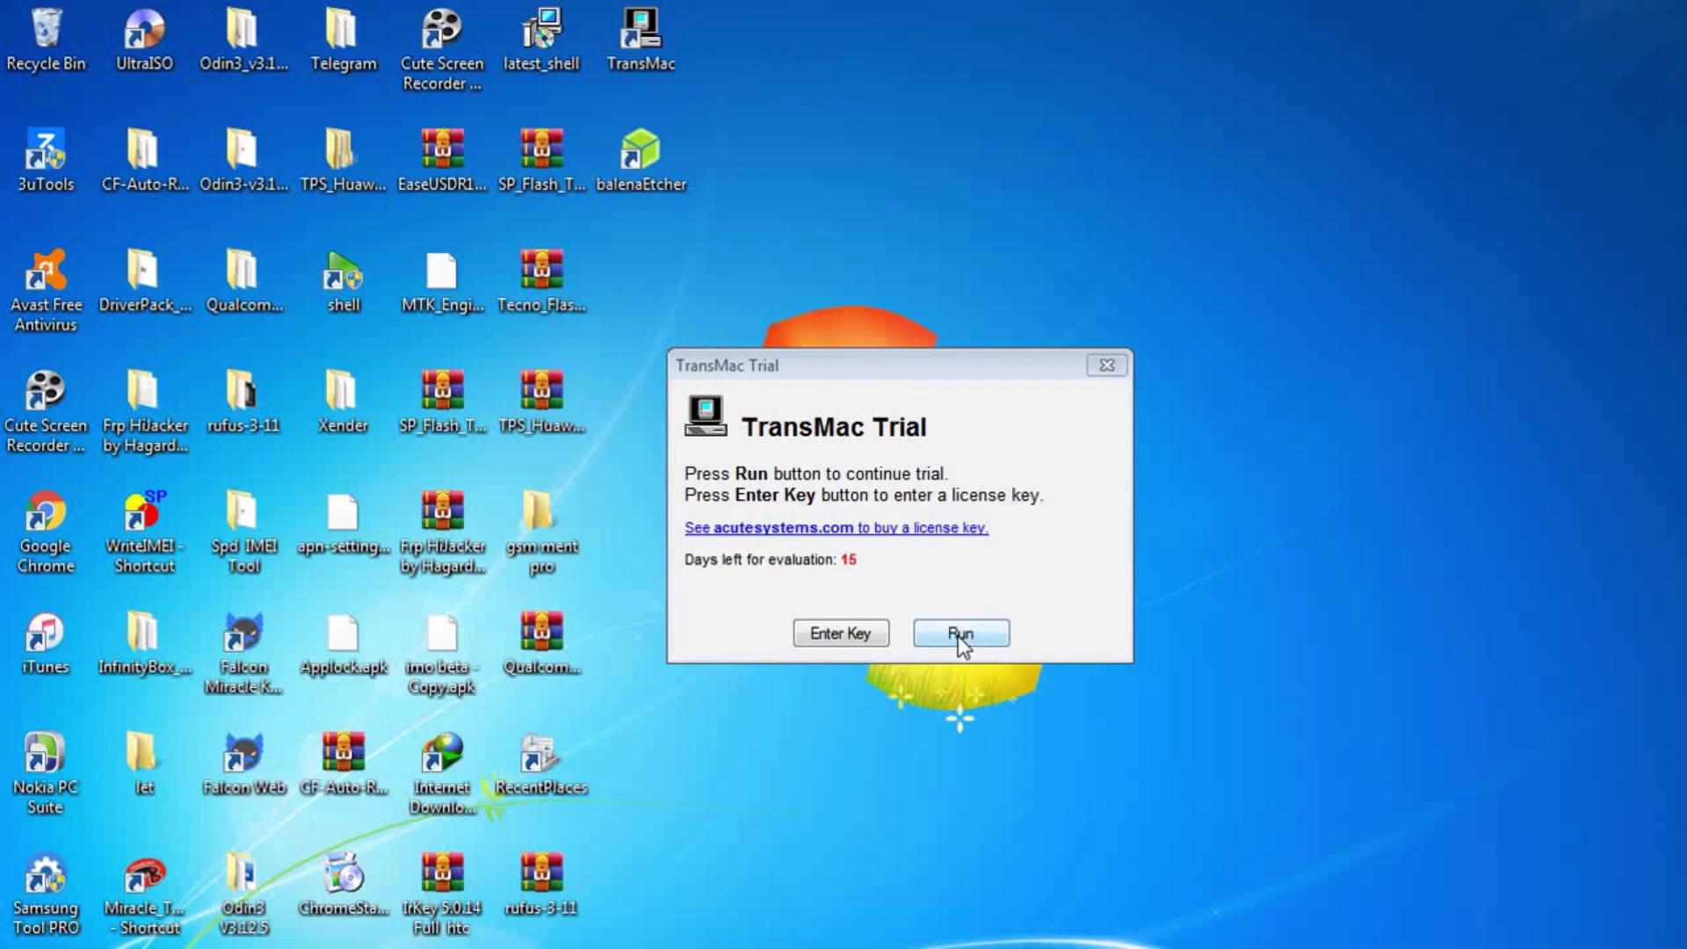
pyautogui.click(961, 636)
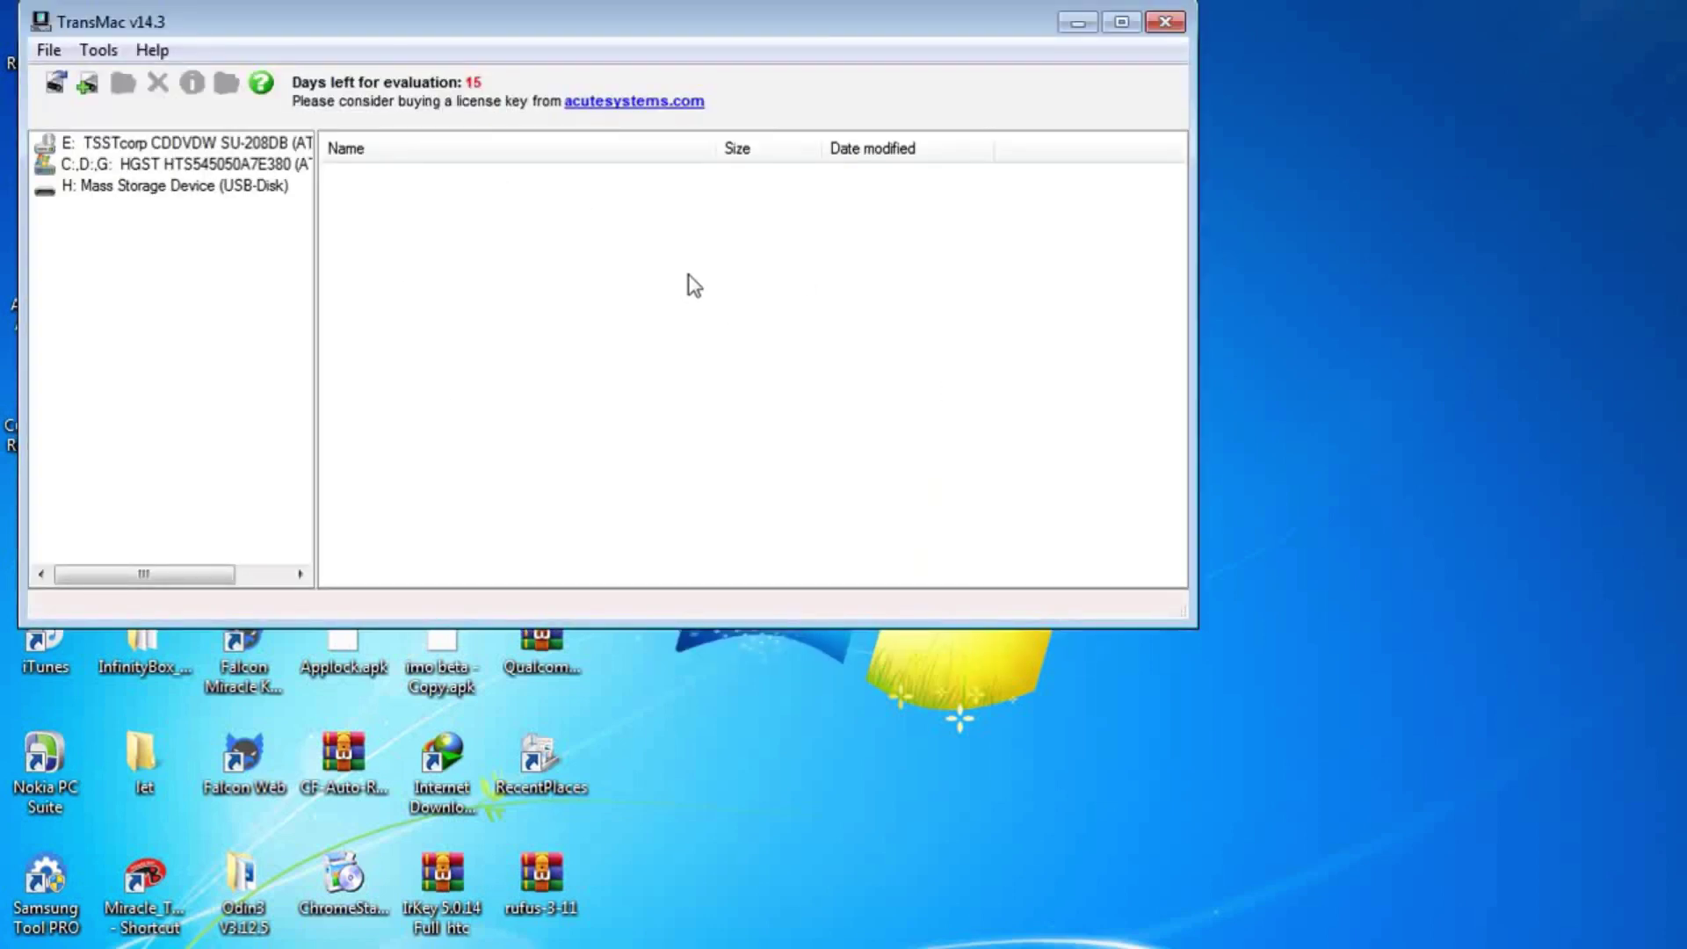
# On the H: Mass Storage Device, expand the Ra1nUSB volume down to Applications, 0.10.0.app and its Contents folder.
pyautogui.doubleClick(145, 186)
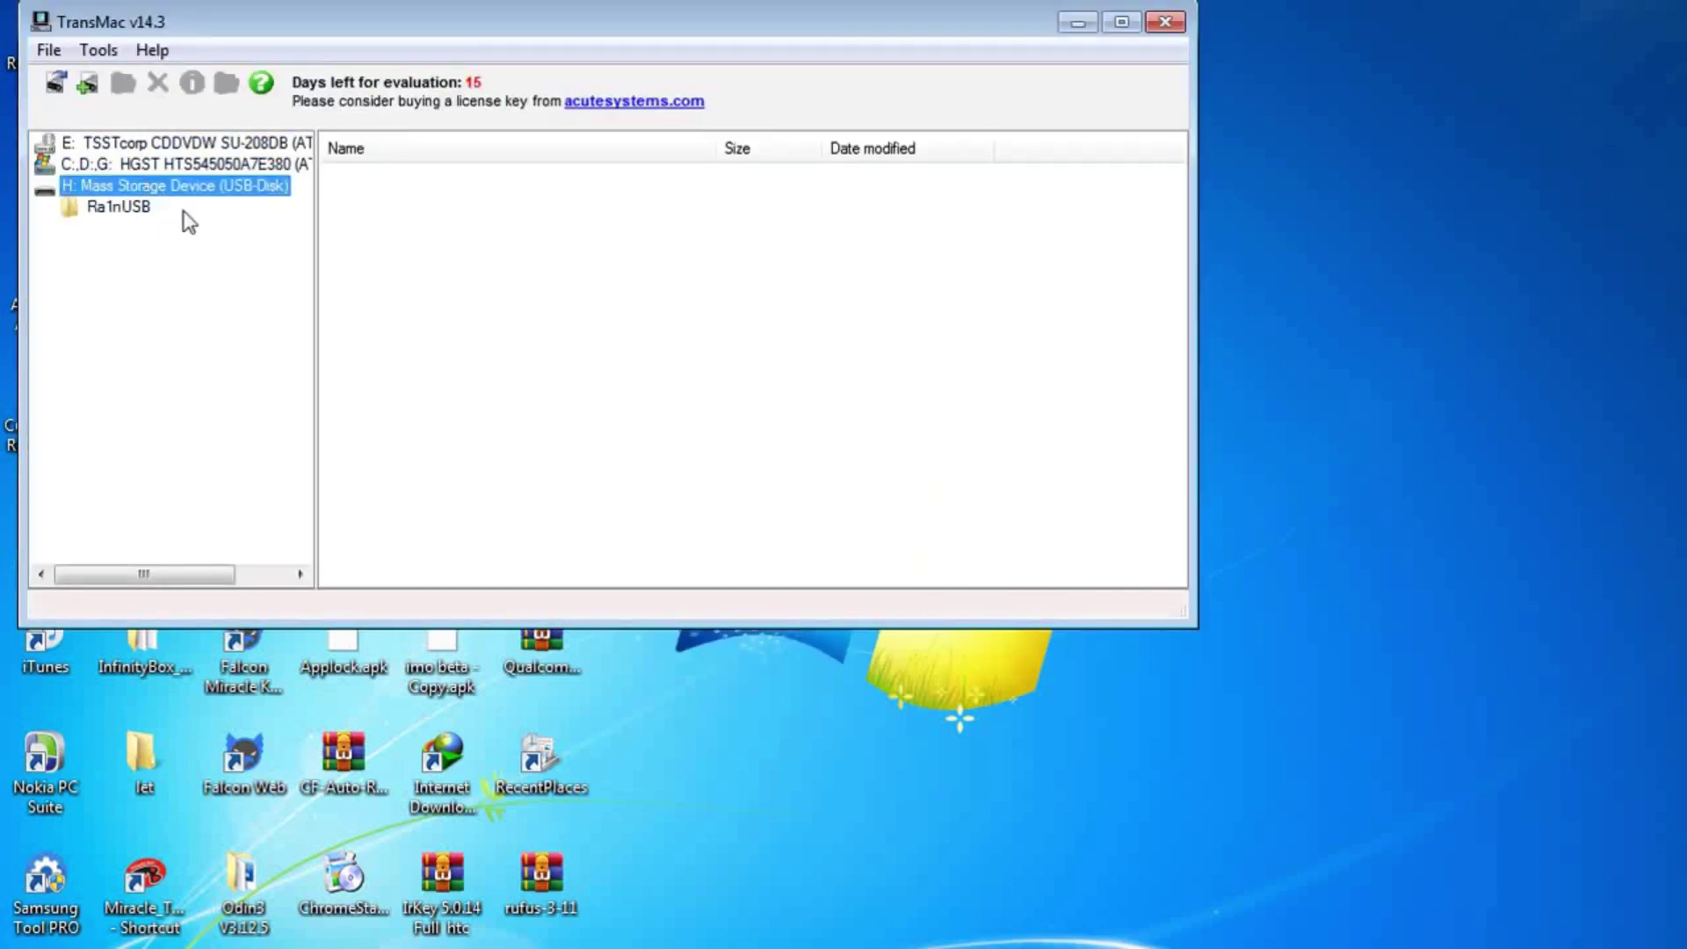
pyautogui.click(130, 209)
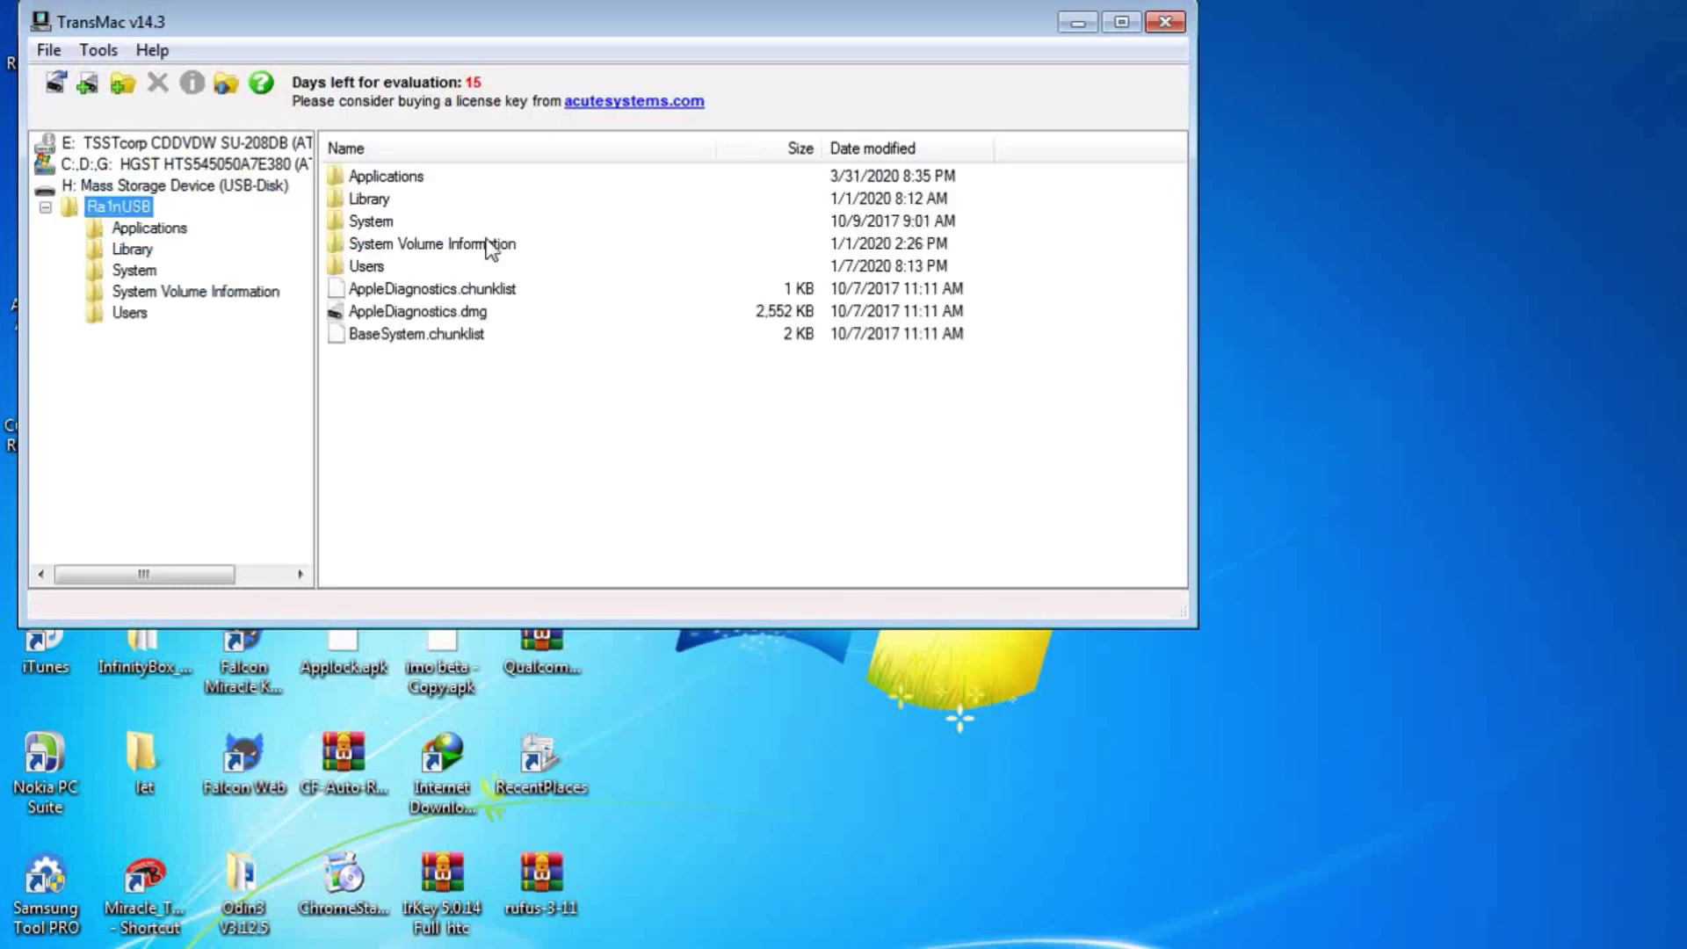
pyautogui.click(421, 178)
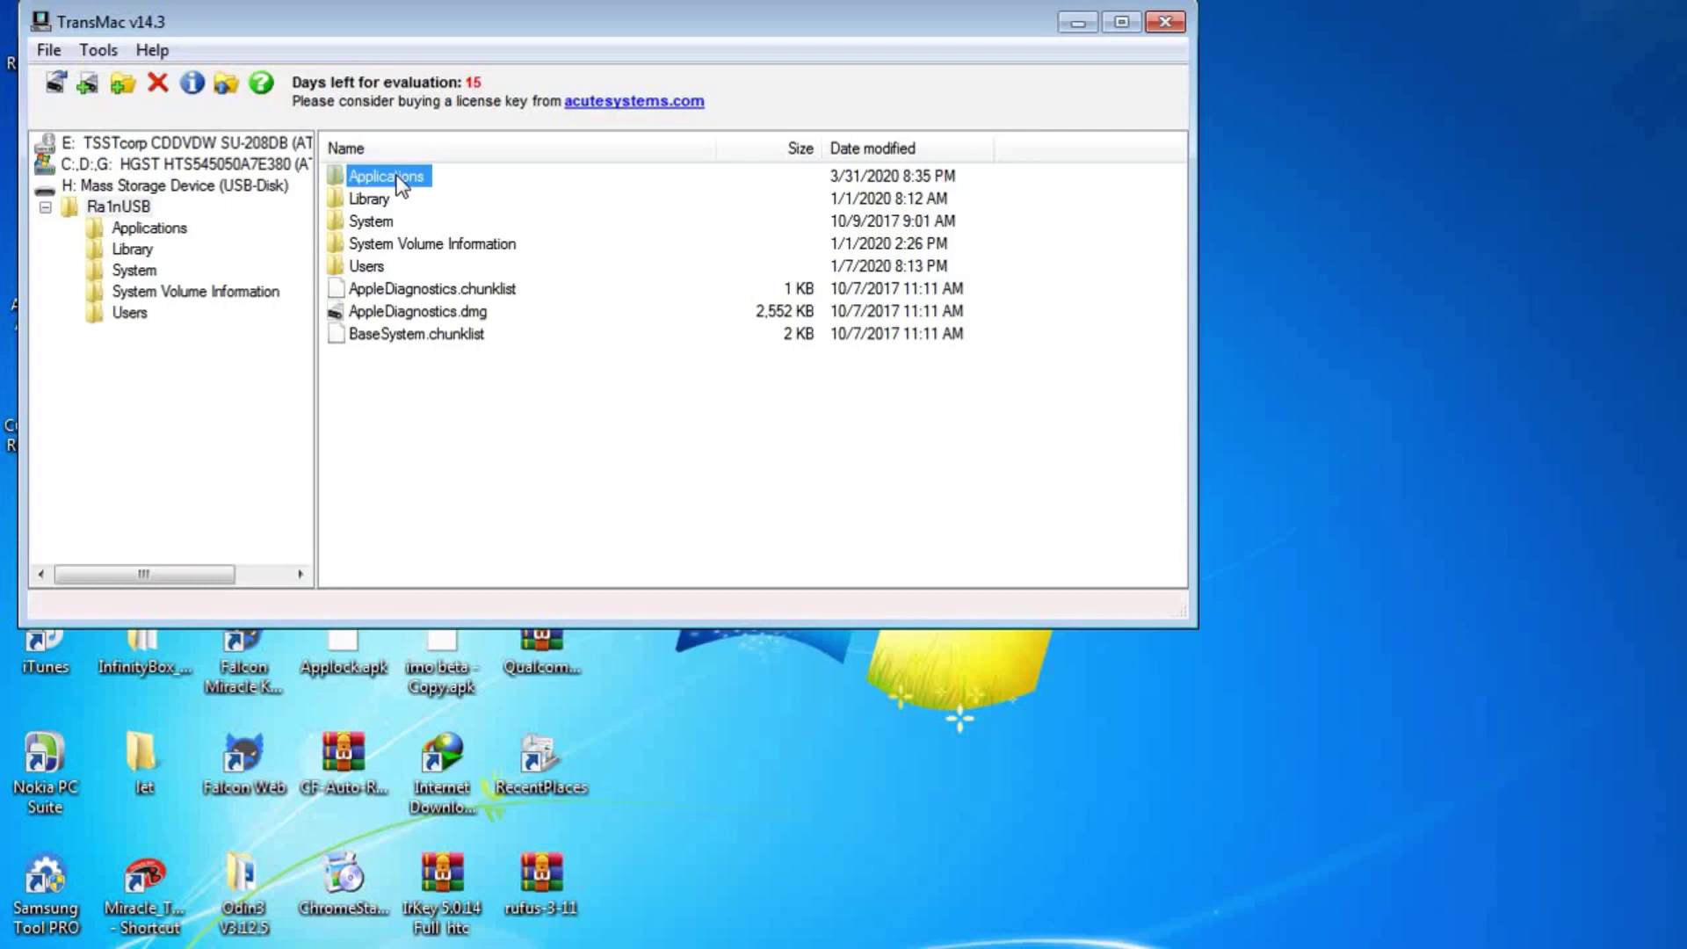
pyautogui.doubleClick(400, 180)
pyautogui.click(370, 178)
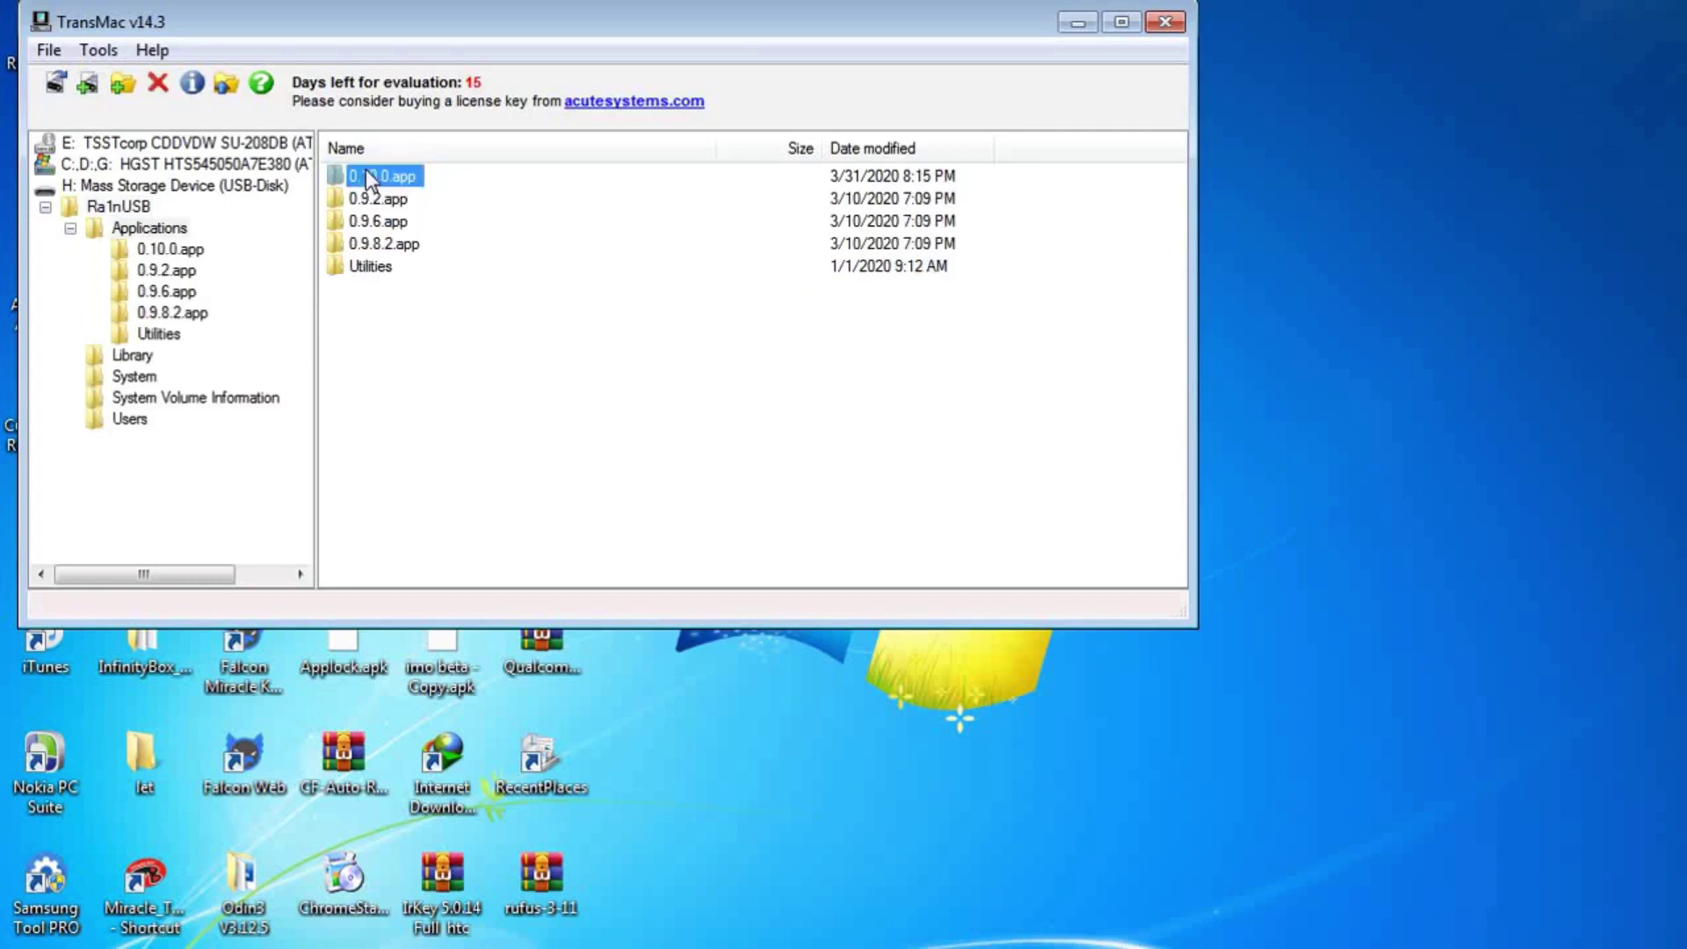
pyautogui.doubleClick(387, 178)
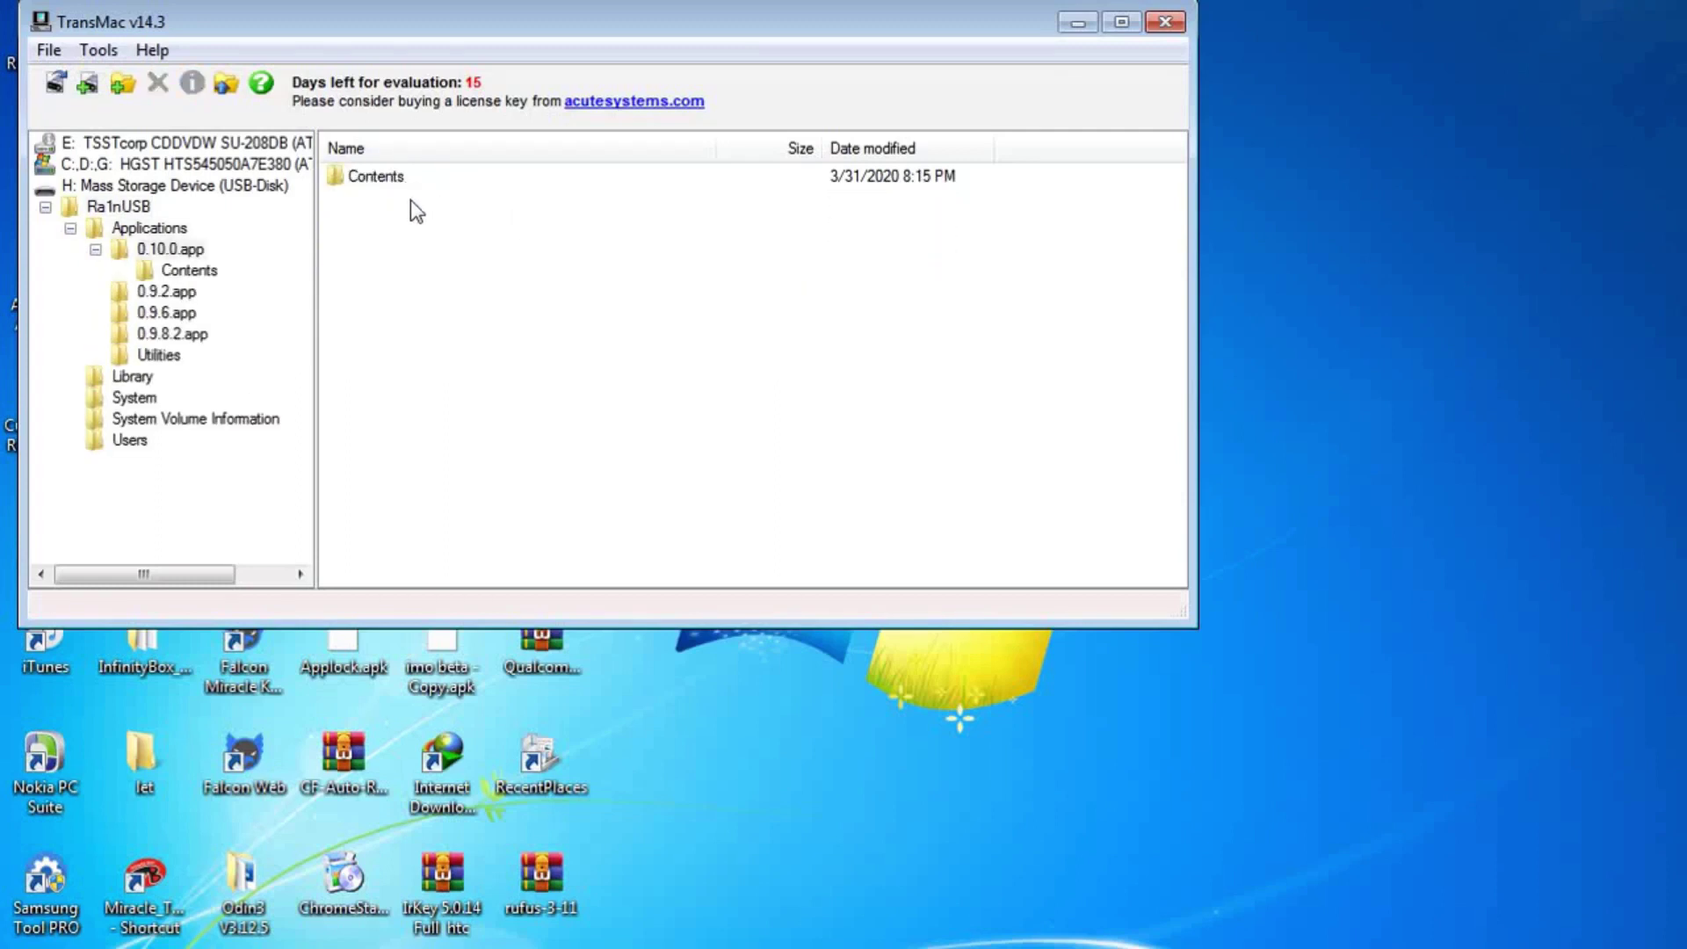
pyautogui.click(397, 181)
pyautogui.doubleClick(387, 179)
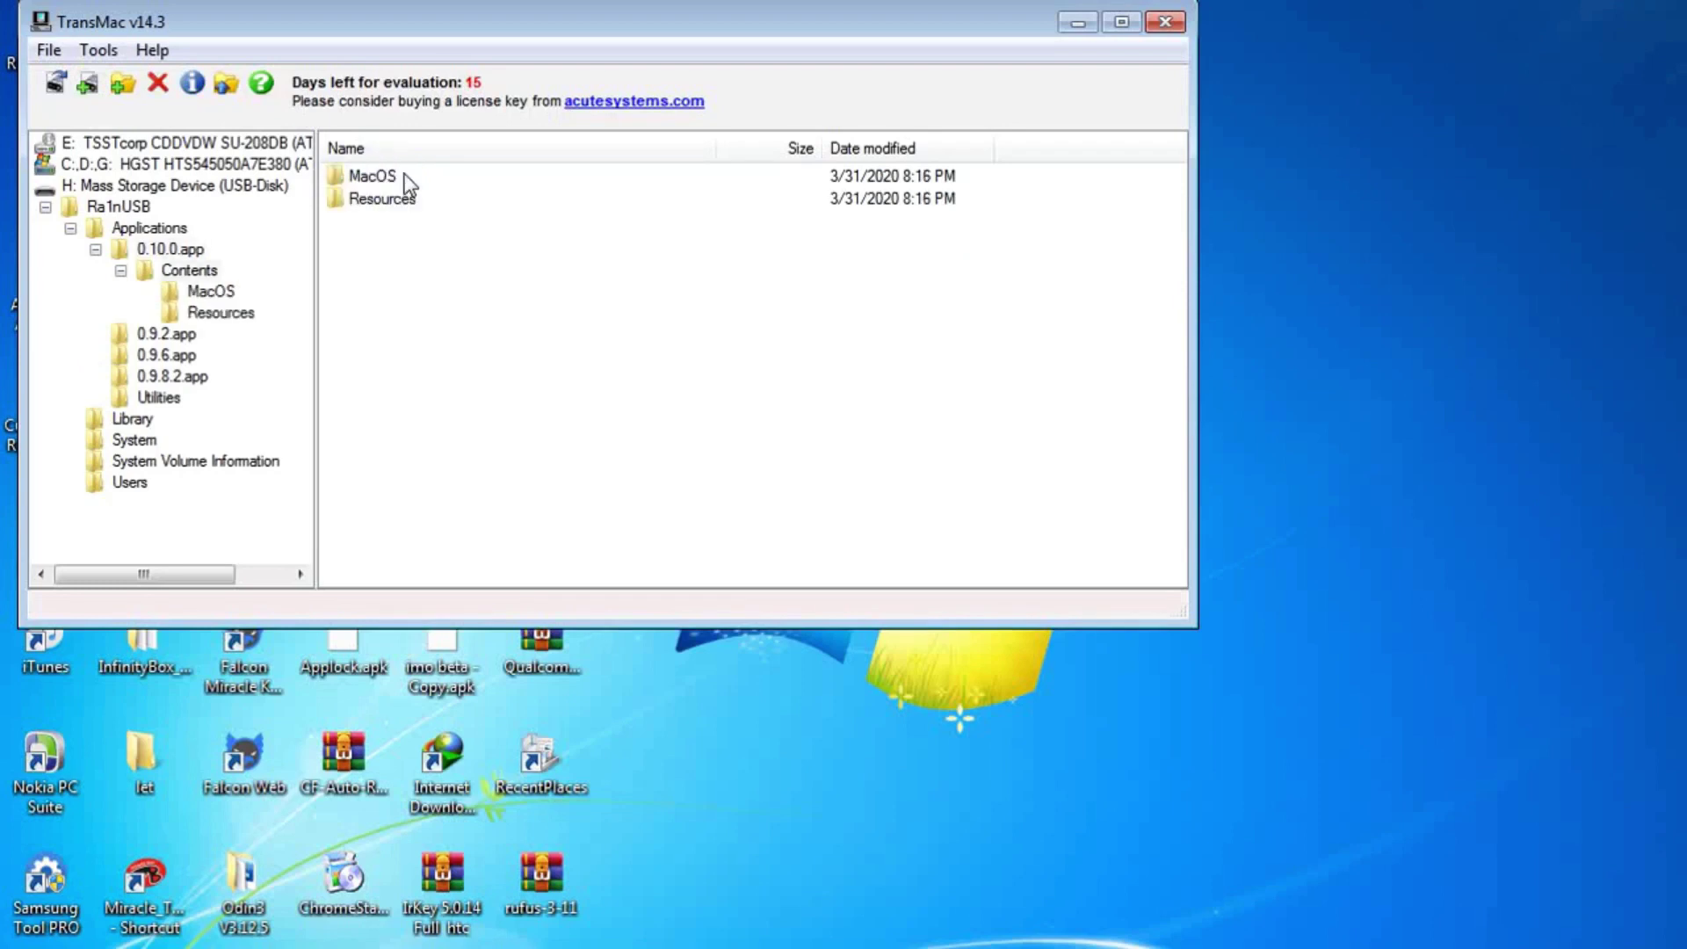
pyautogui.moveTo(572, 28); pyautogui.dragTo(584, 44)
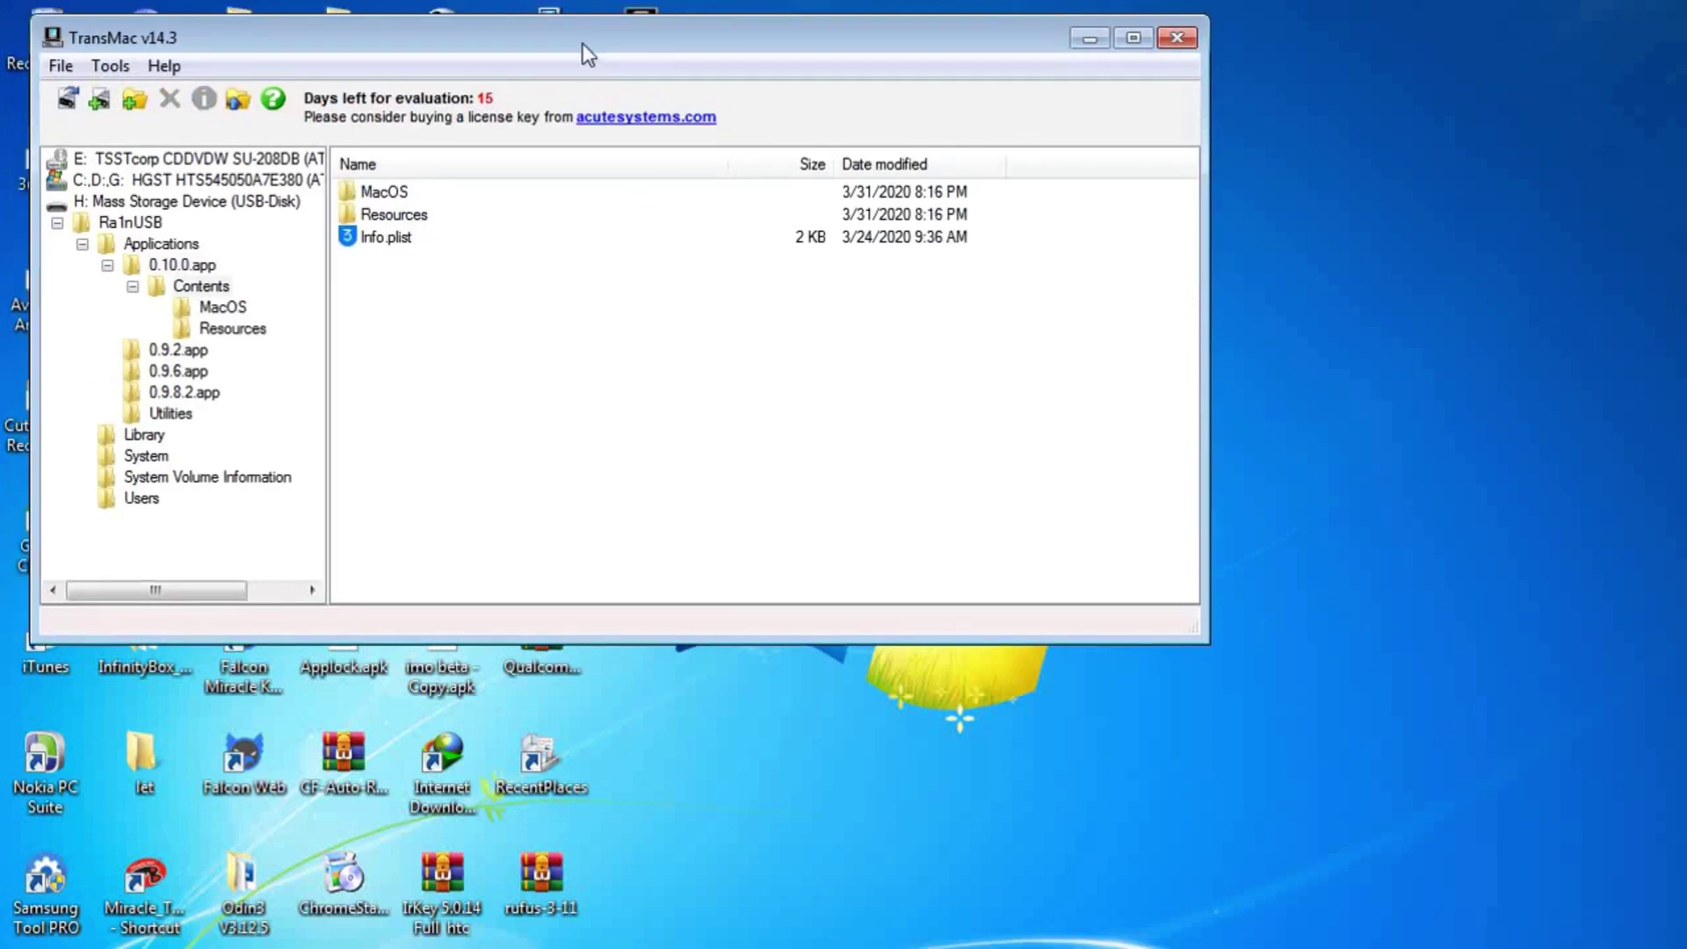
pyautogui.doubleClick(583, 44)
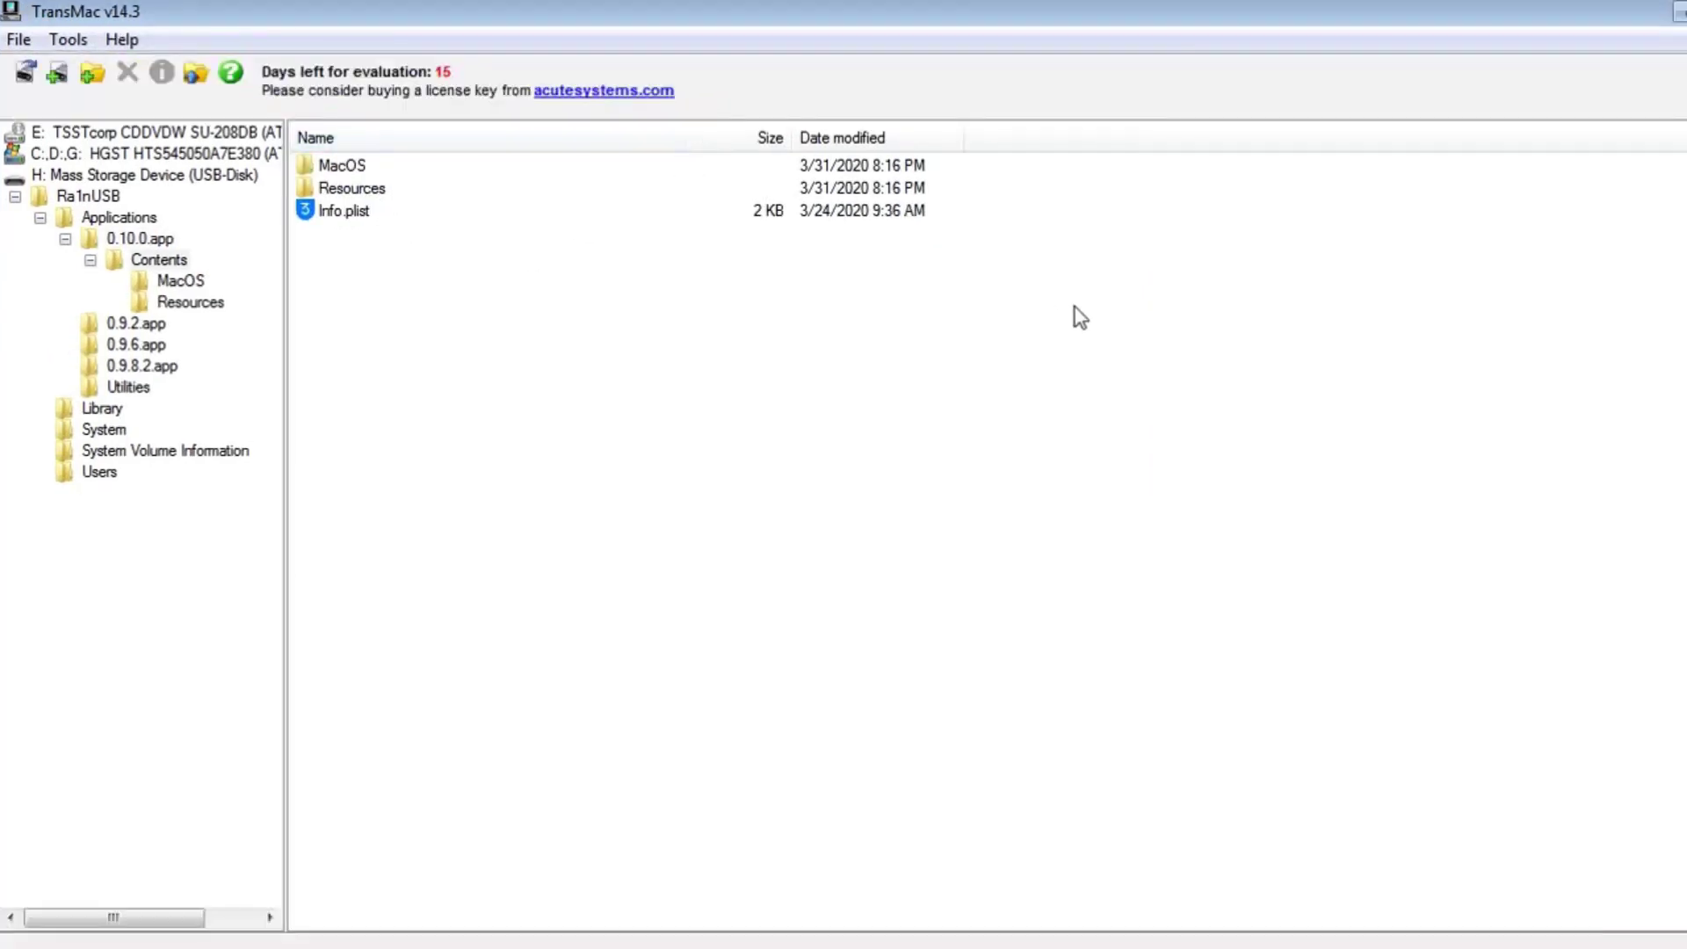
pyautogui.doubleClick(961, 12)
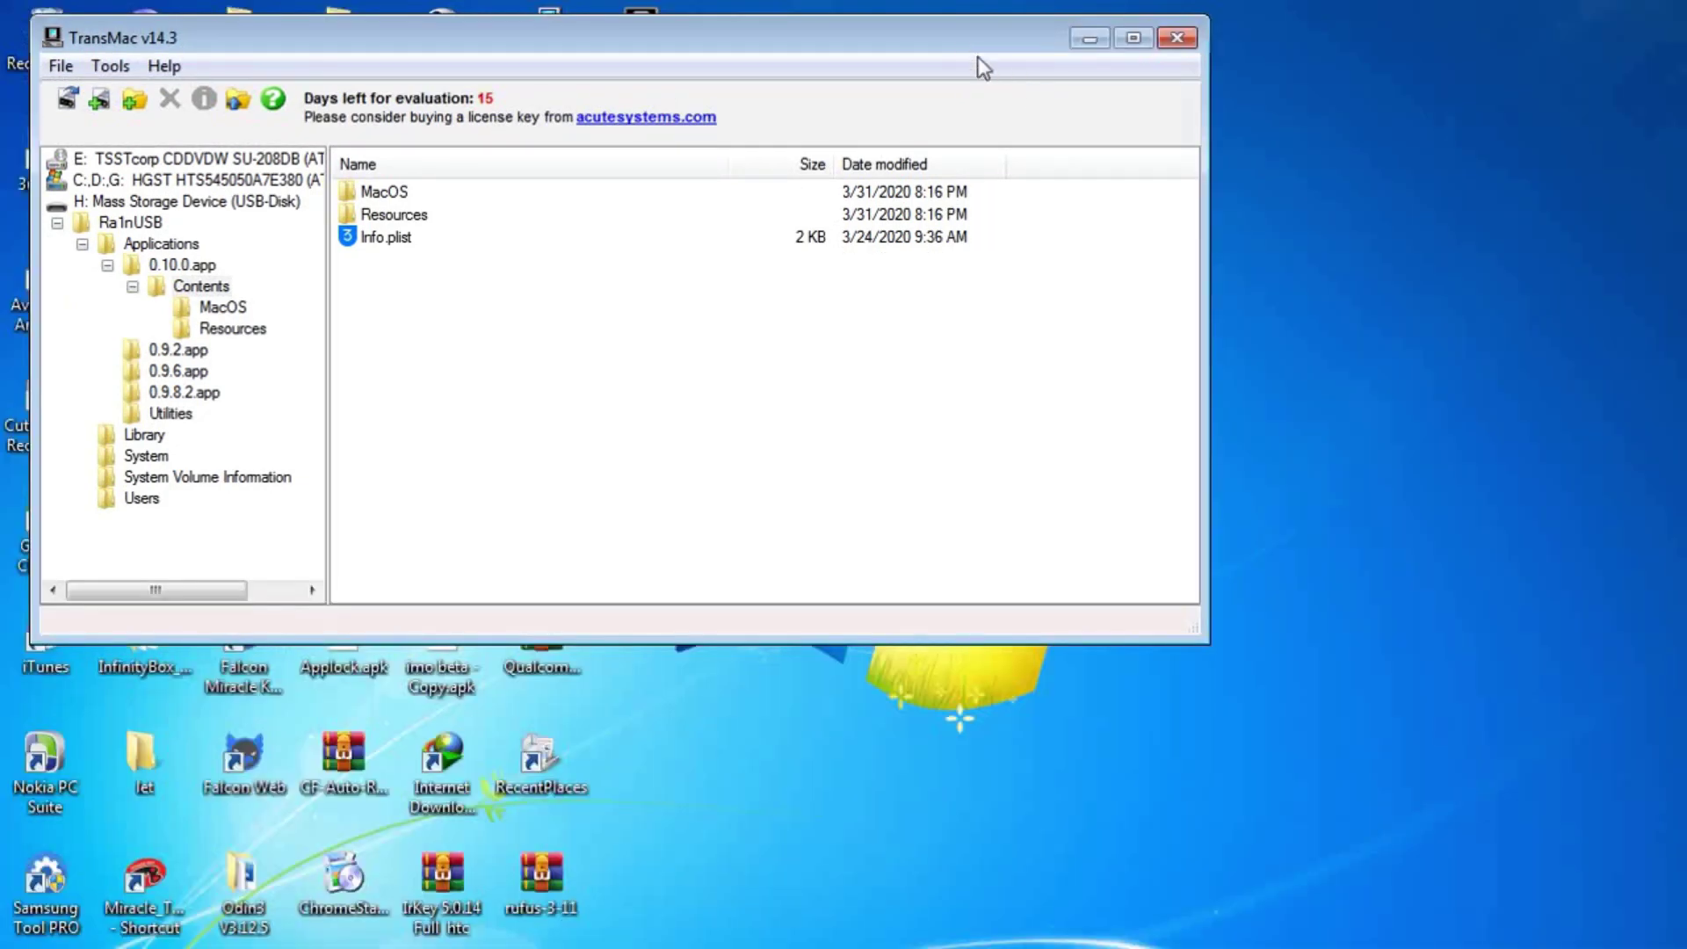
# Uncover and open the gsm ment pro desktop folder and extract the CheckRa1n 12.2 Patch Disabled Devices archive into its own folder.
pyautogui.moveTo(922, 33); pyautogui.dragTo(1051, 547)
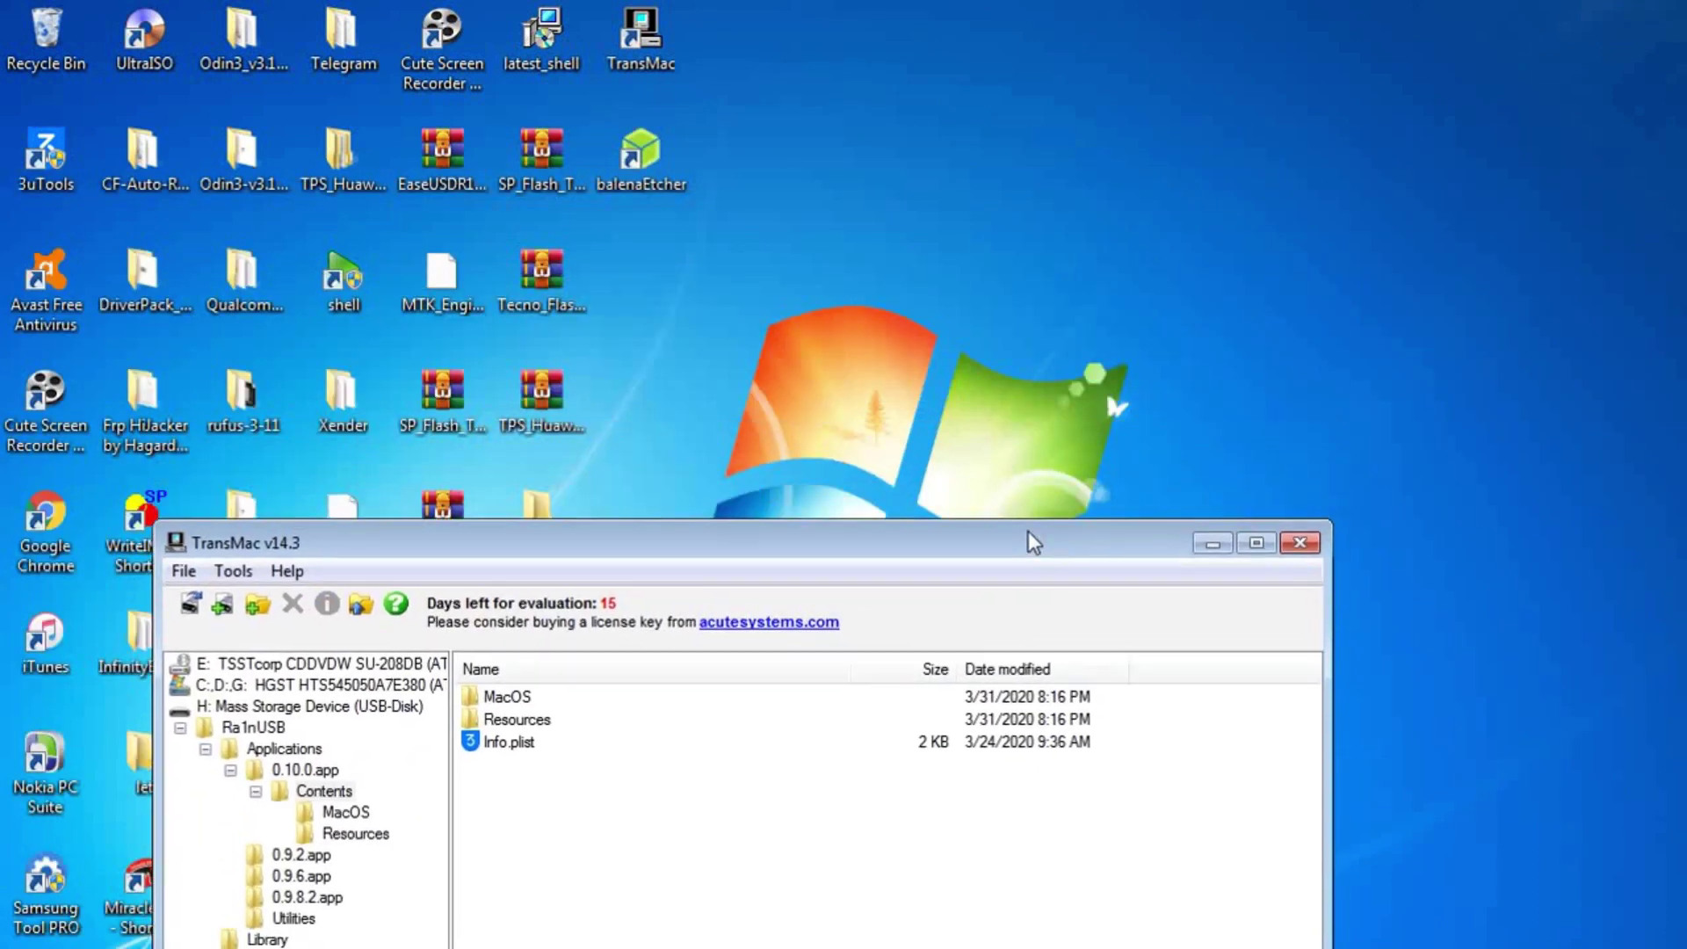
pyautogui.doubleClick(545, 506)
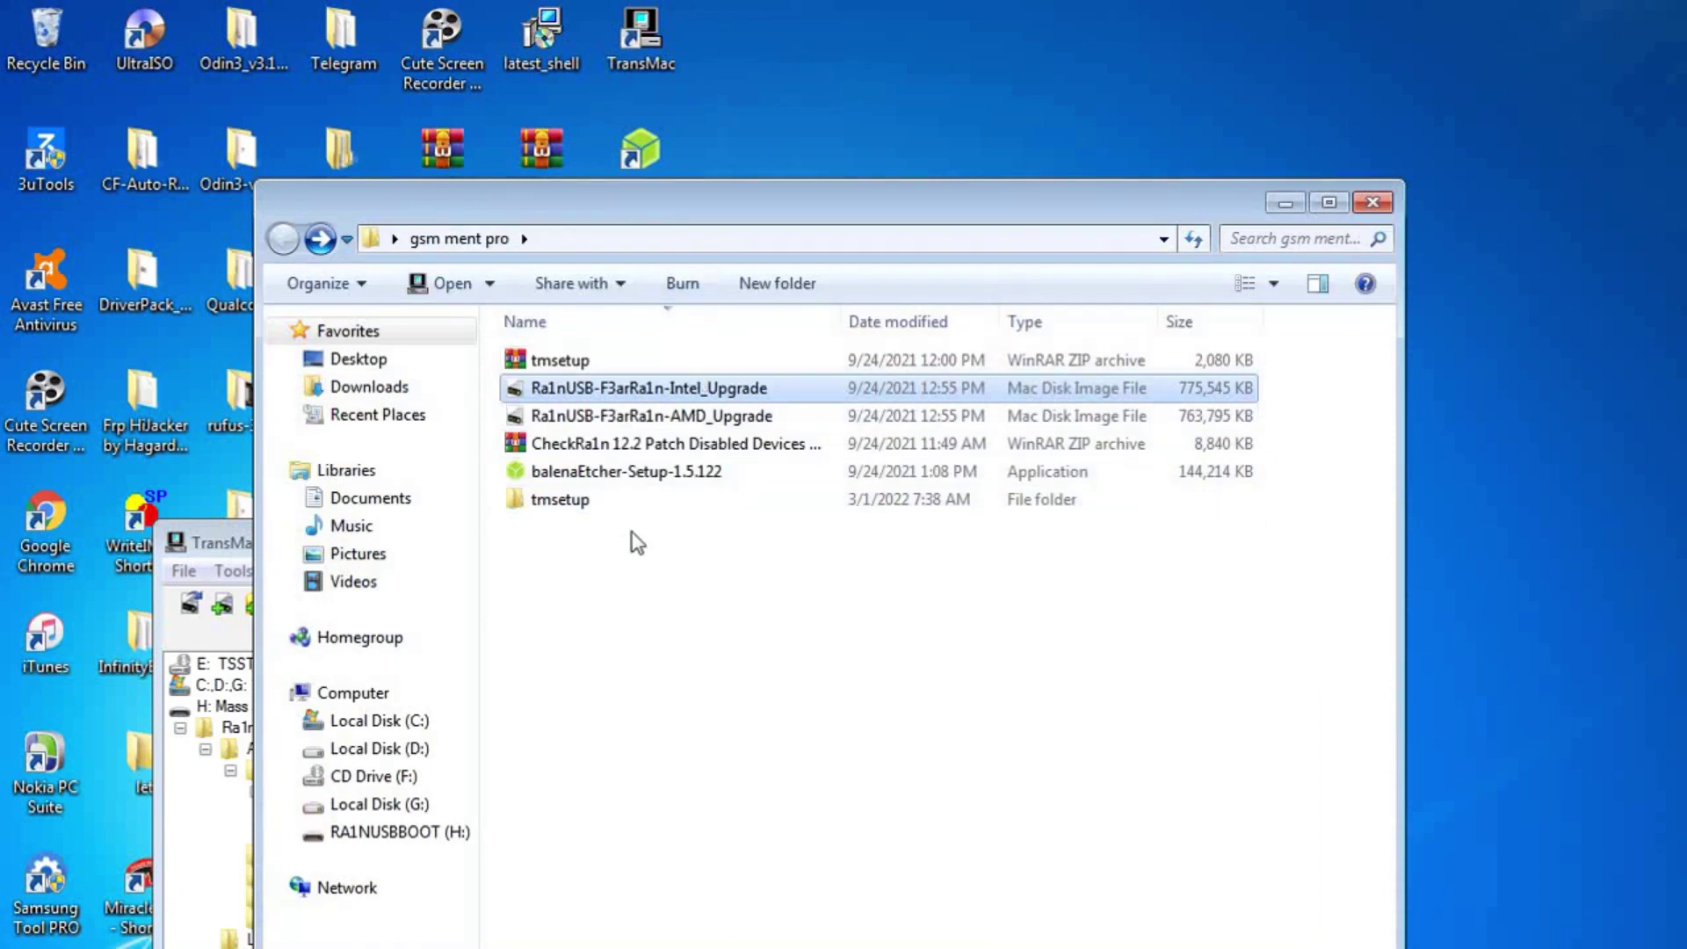
pyautogui.click(592, 360)
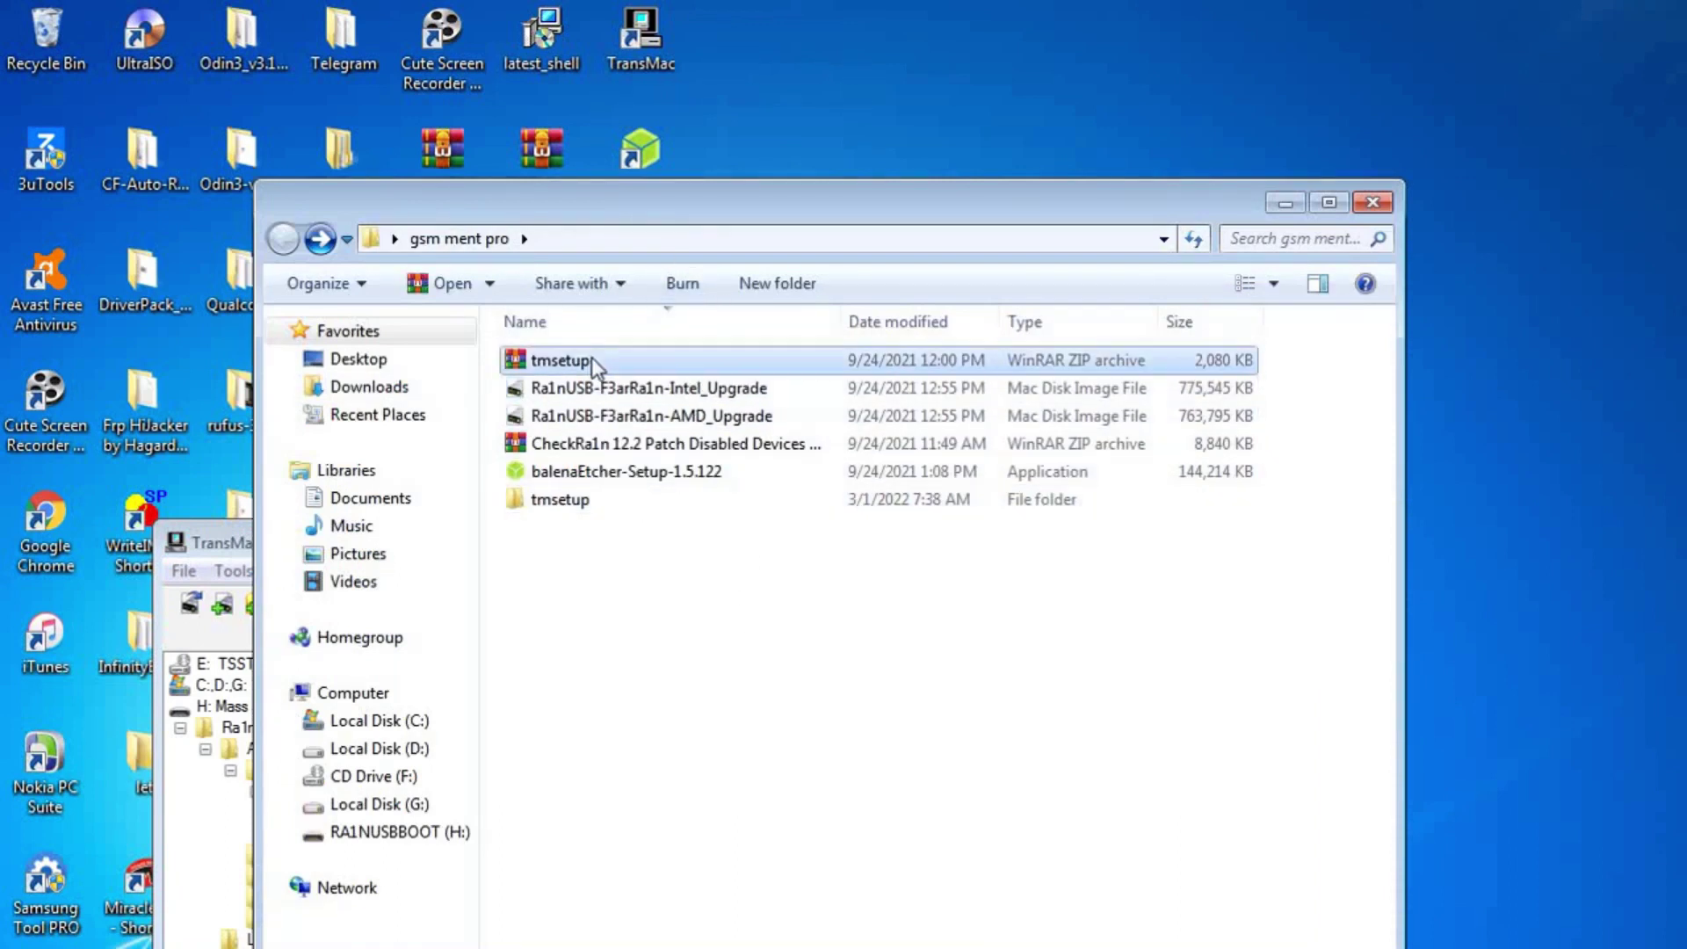
pyautogui.click(621, 445)
pyautogui.rightClick(619, 441)
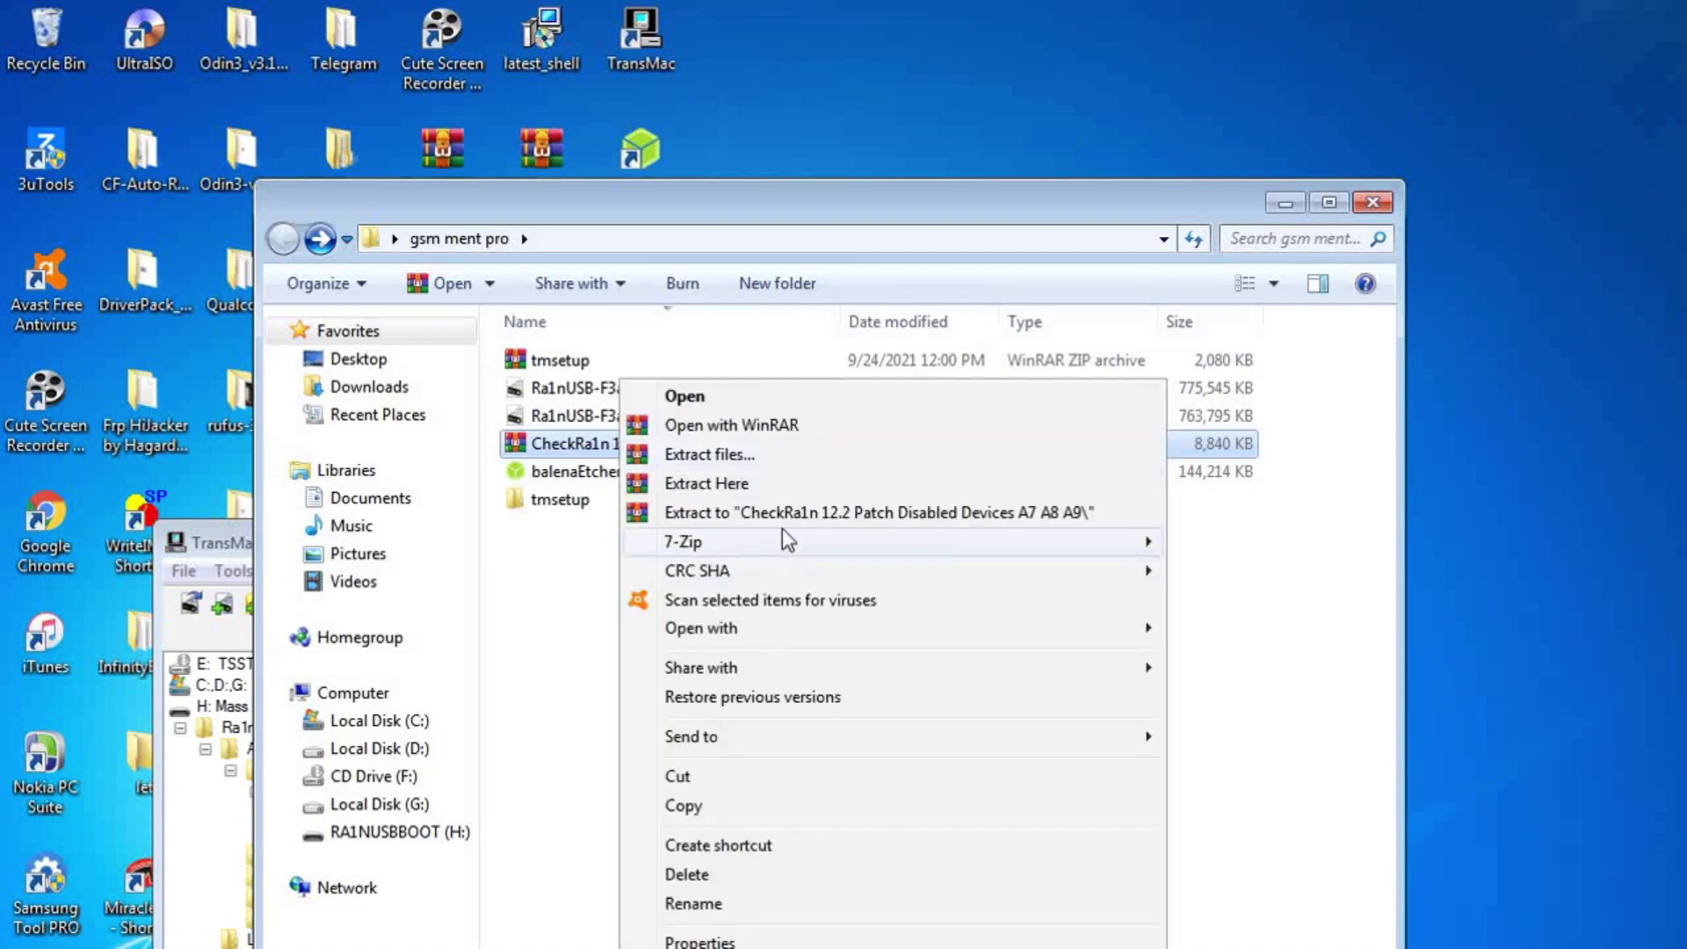
pyautogui.click(792, 514)
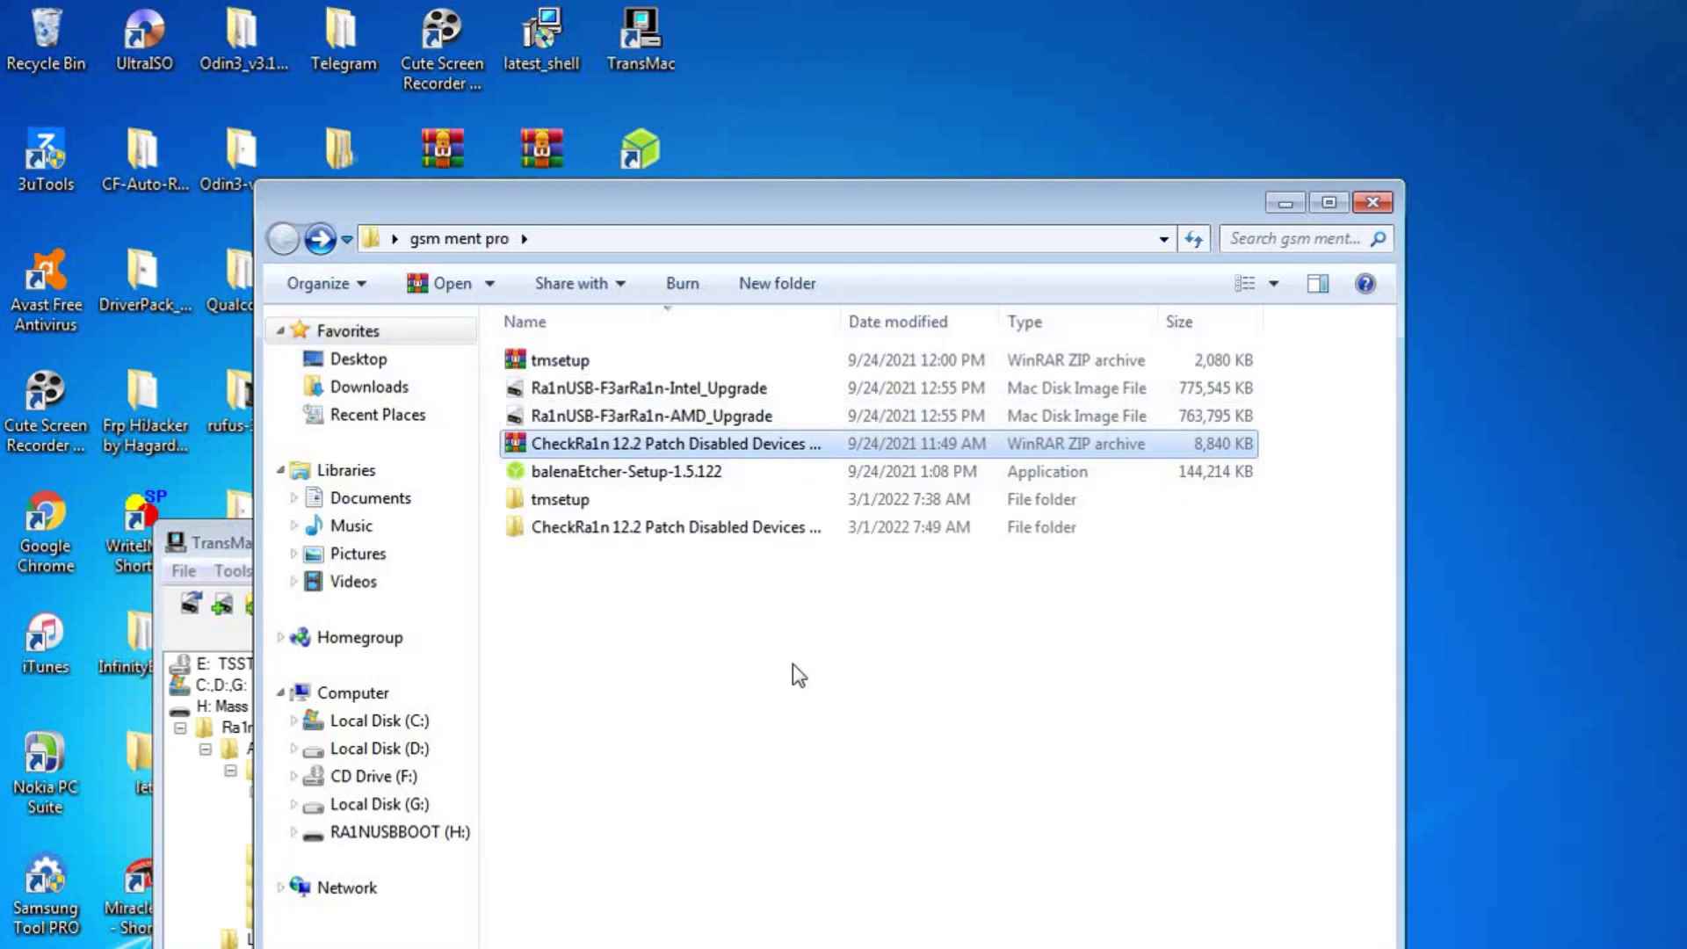
# Open checkra1nRG.app inside the extracted CheckRa1n 12.2 folder and arrange the windows so its Contents folder and TransMac are both accessible.
pyautogui.doubleClick(722, 531)
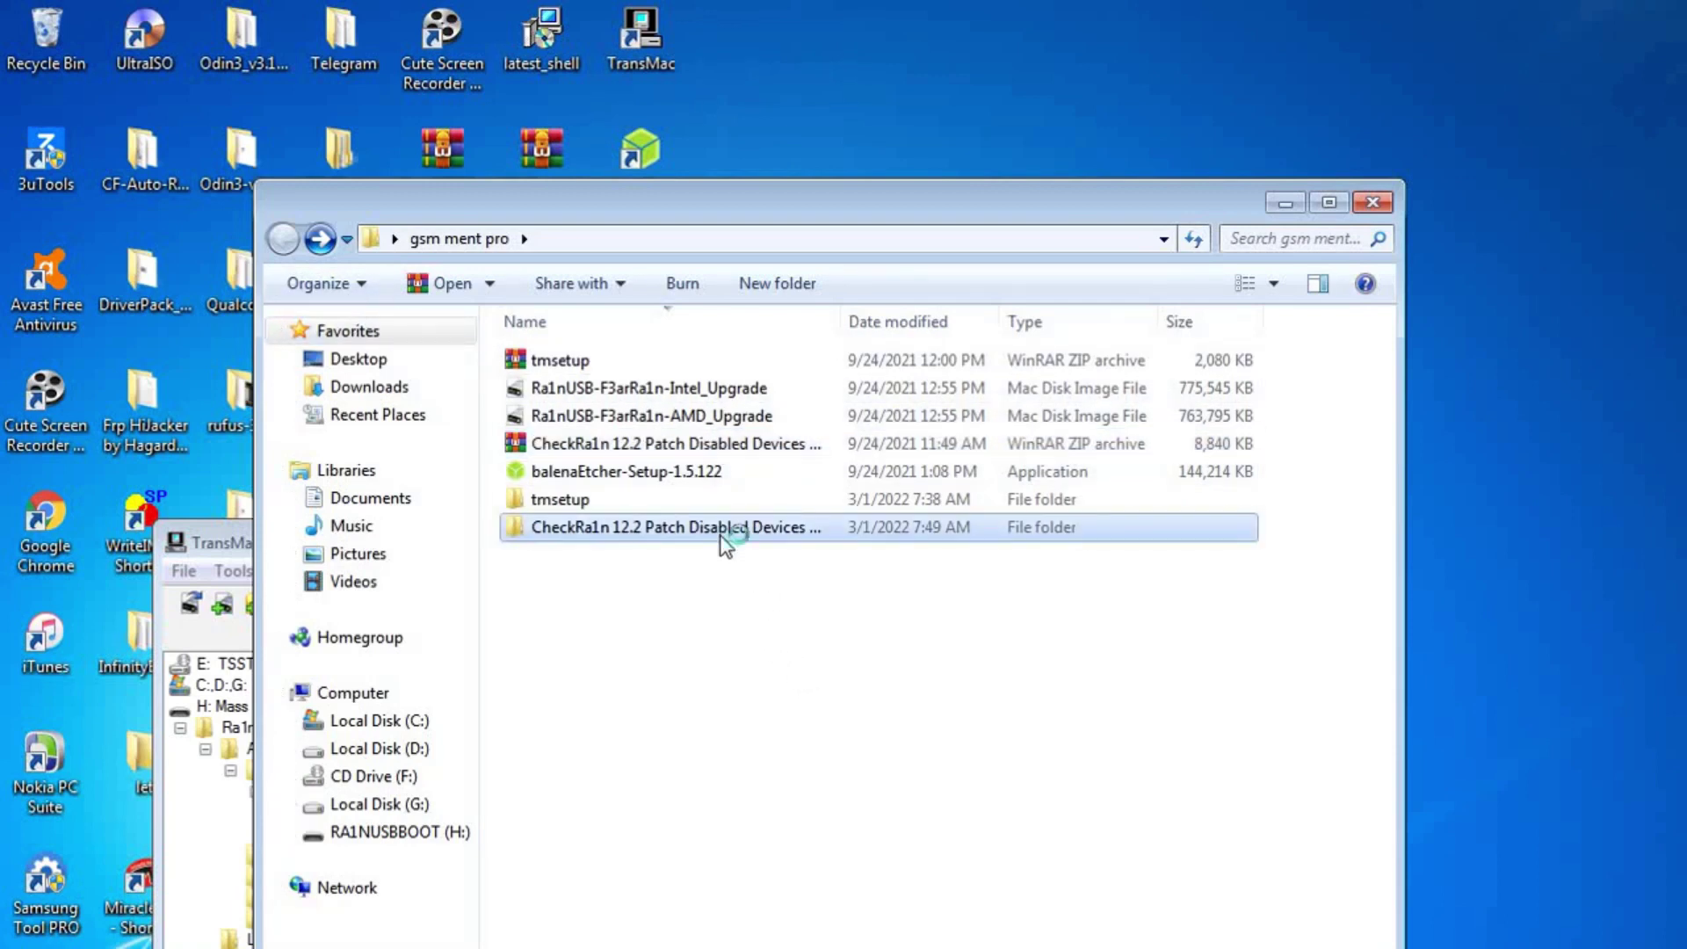
pyautogui.click(643, 388)
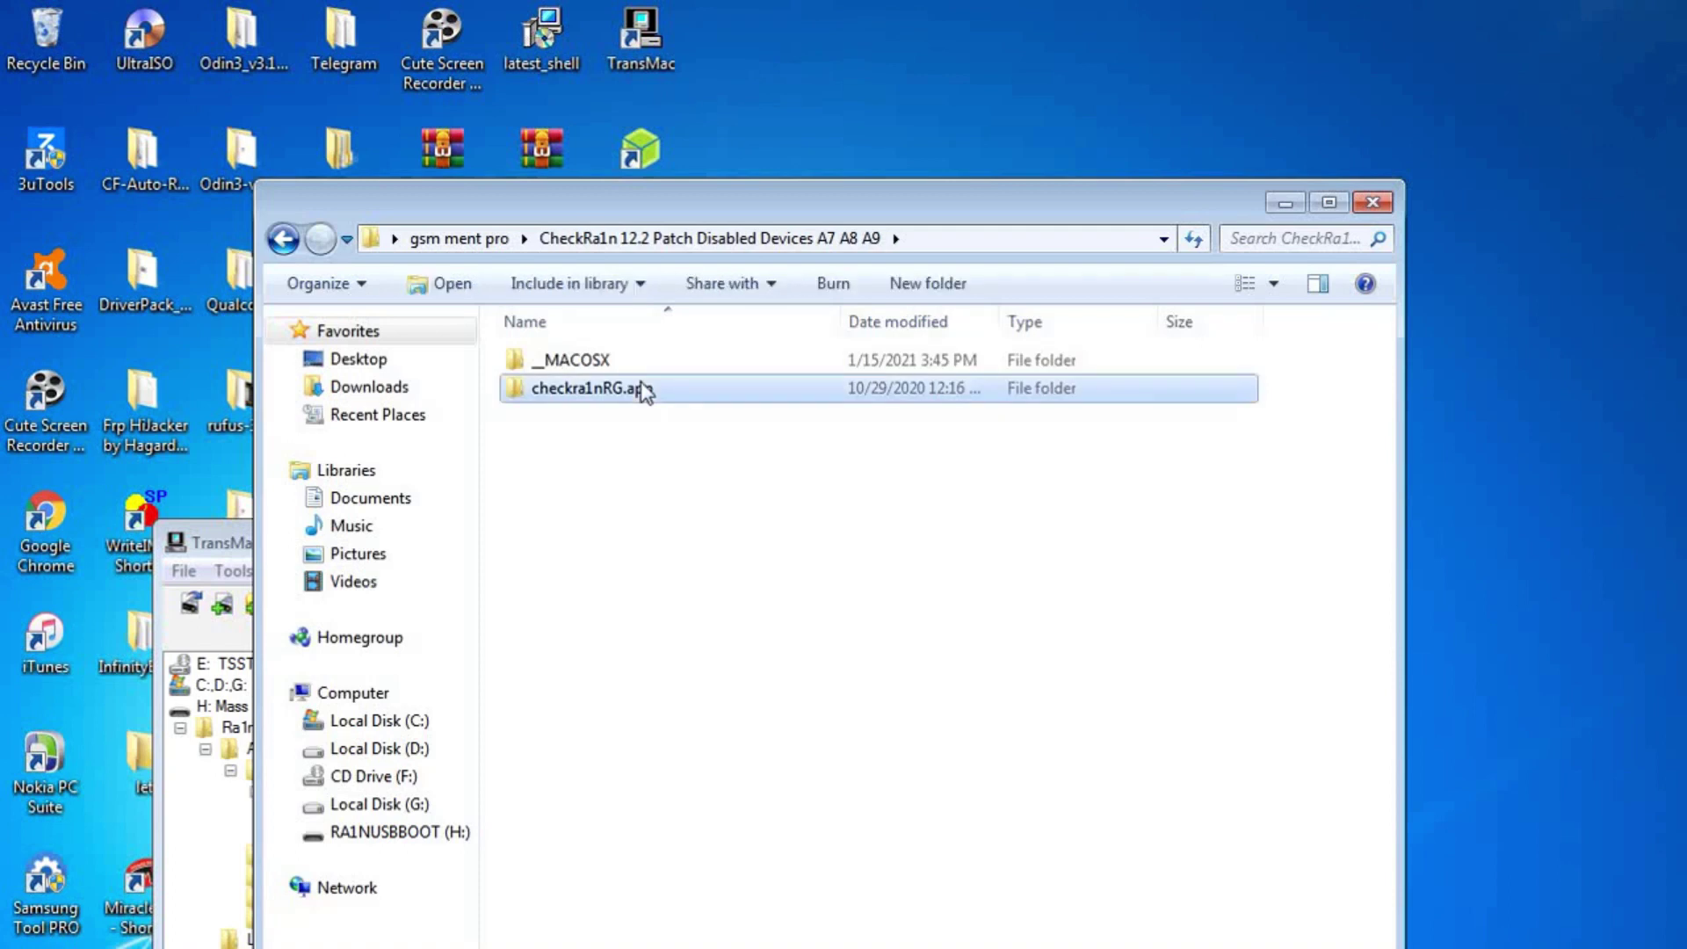
pyautogui.doubleClick(642, 388)
pyautogui.click(582, 362)
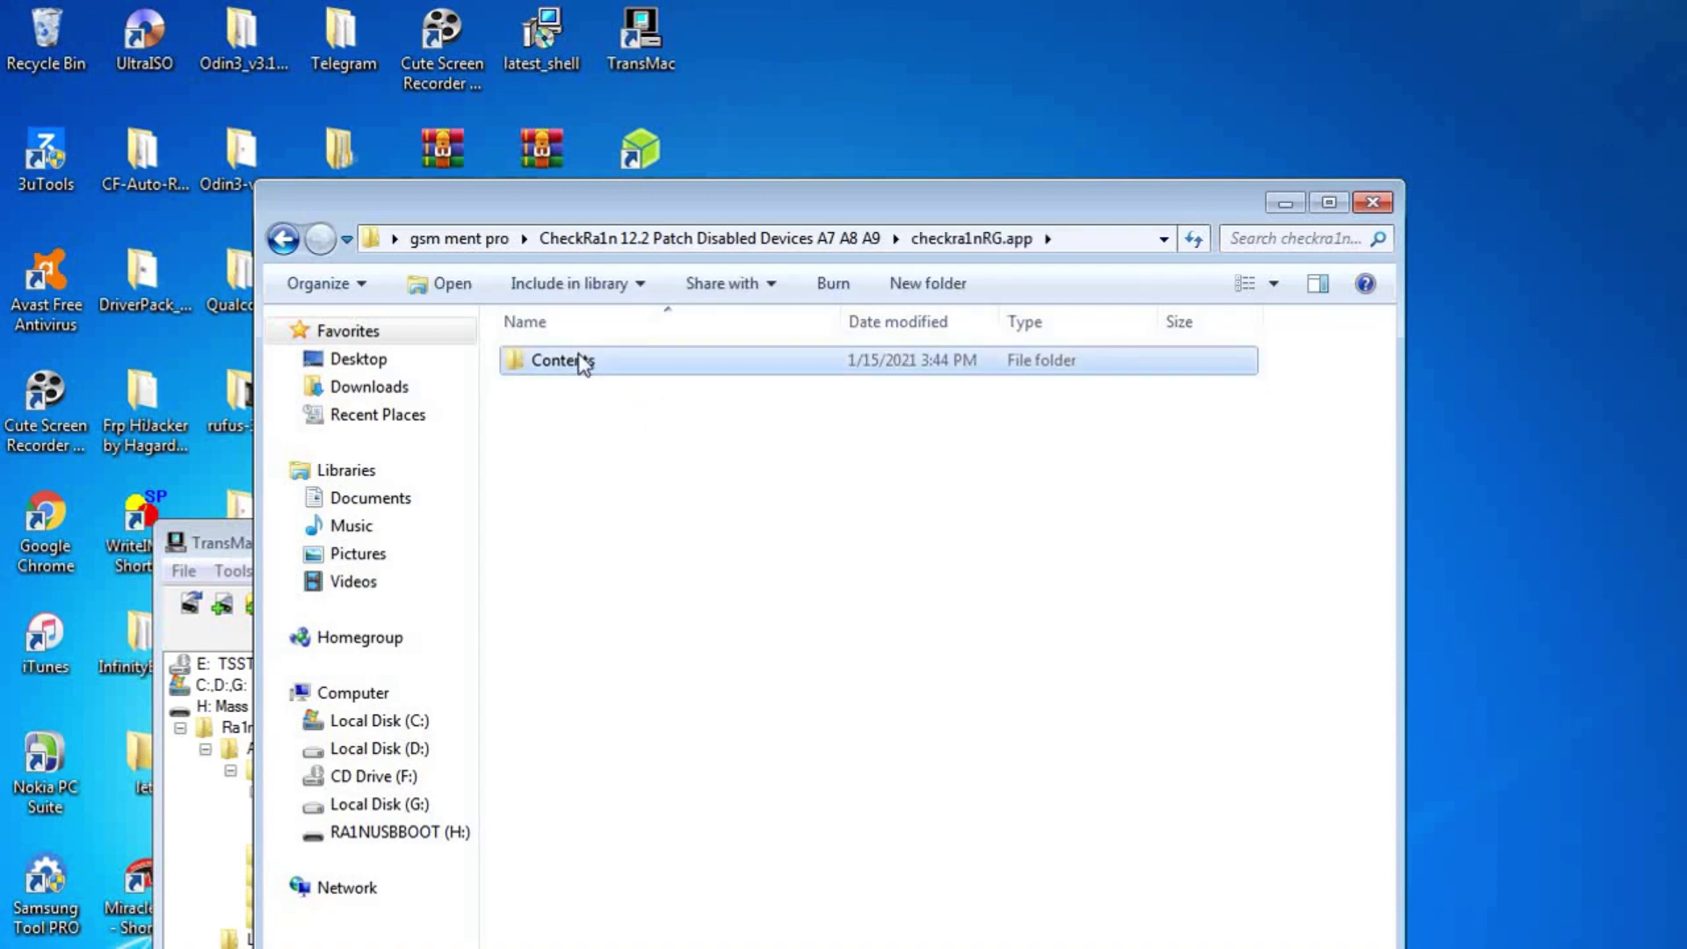
pyautogui.moveTo(703, 207); pyautogui.dragTo(1188, 168)
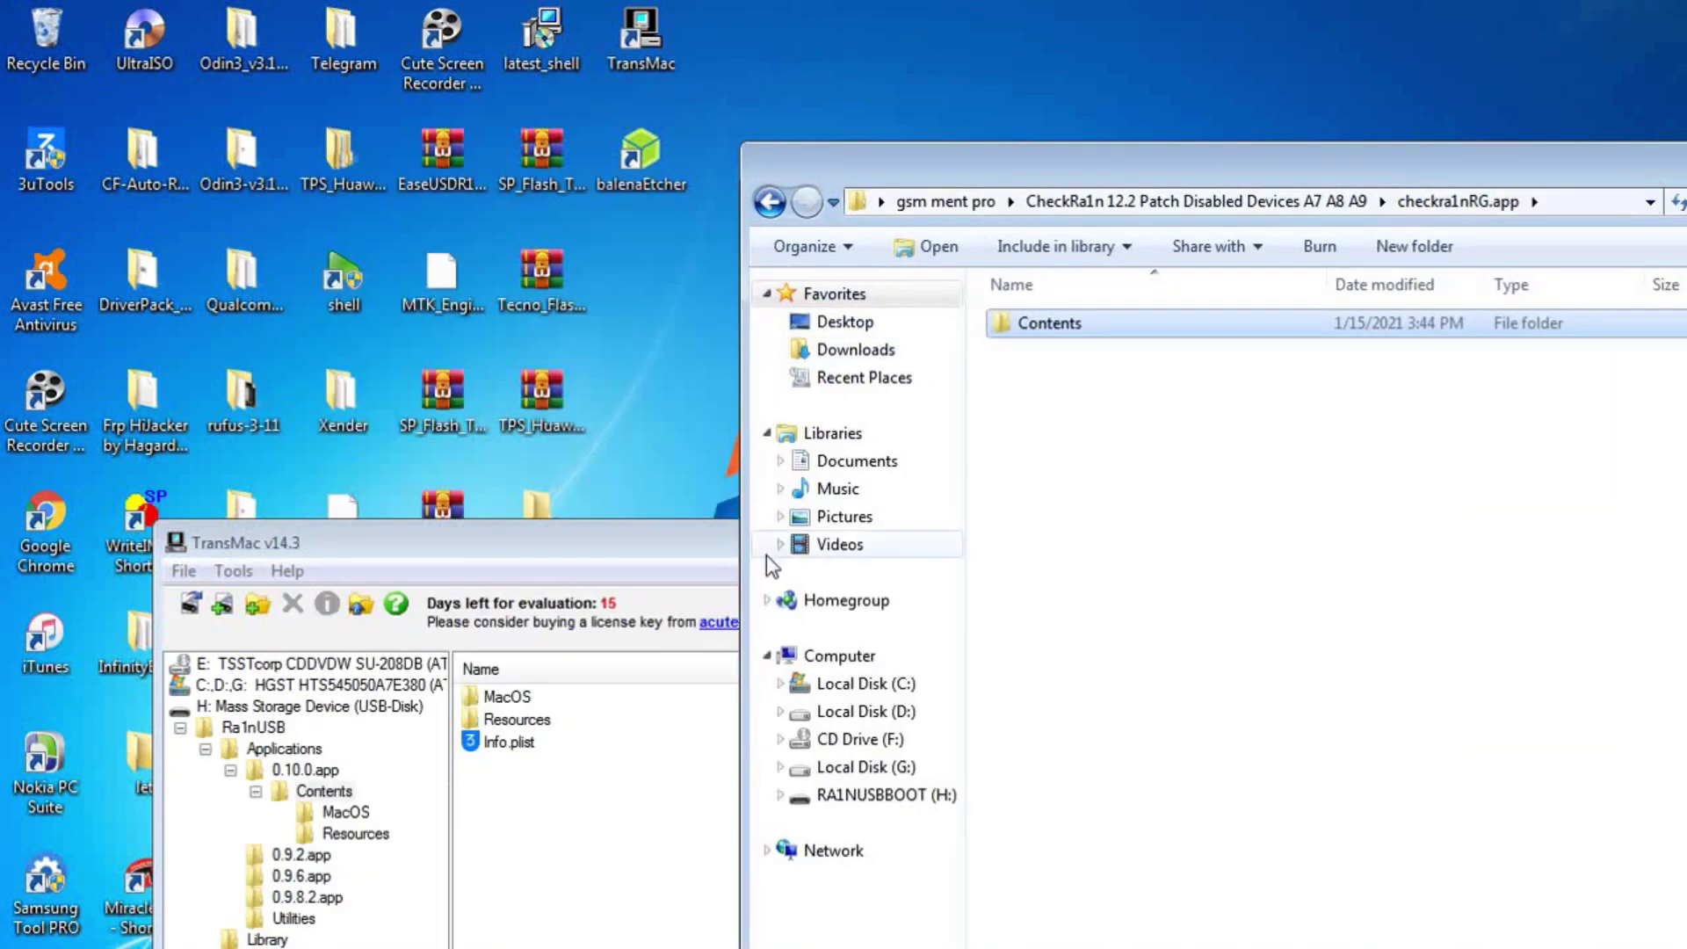
pyautogui.moveTo(694, 536); pyautogui.dragTo(657, 379)
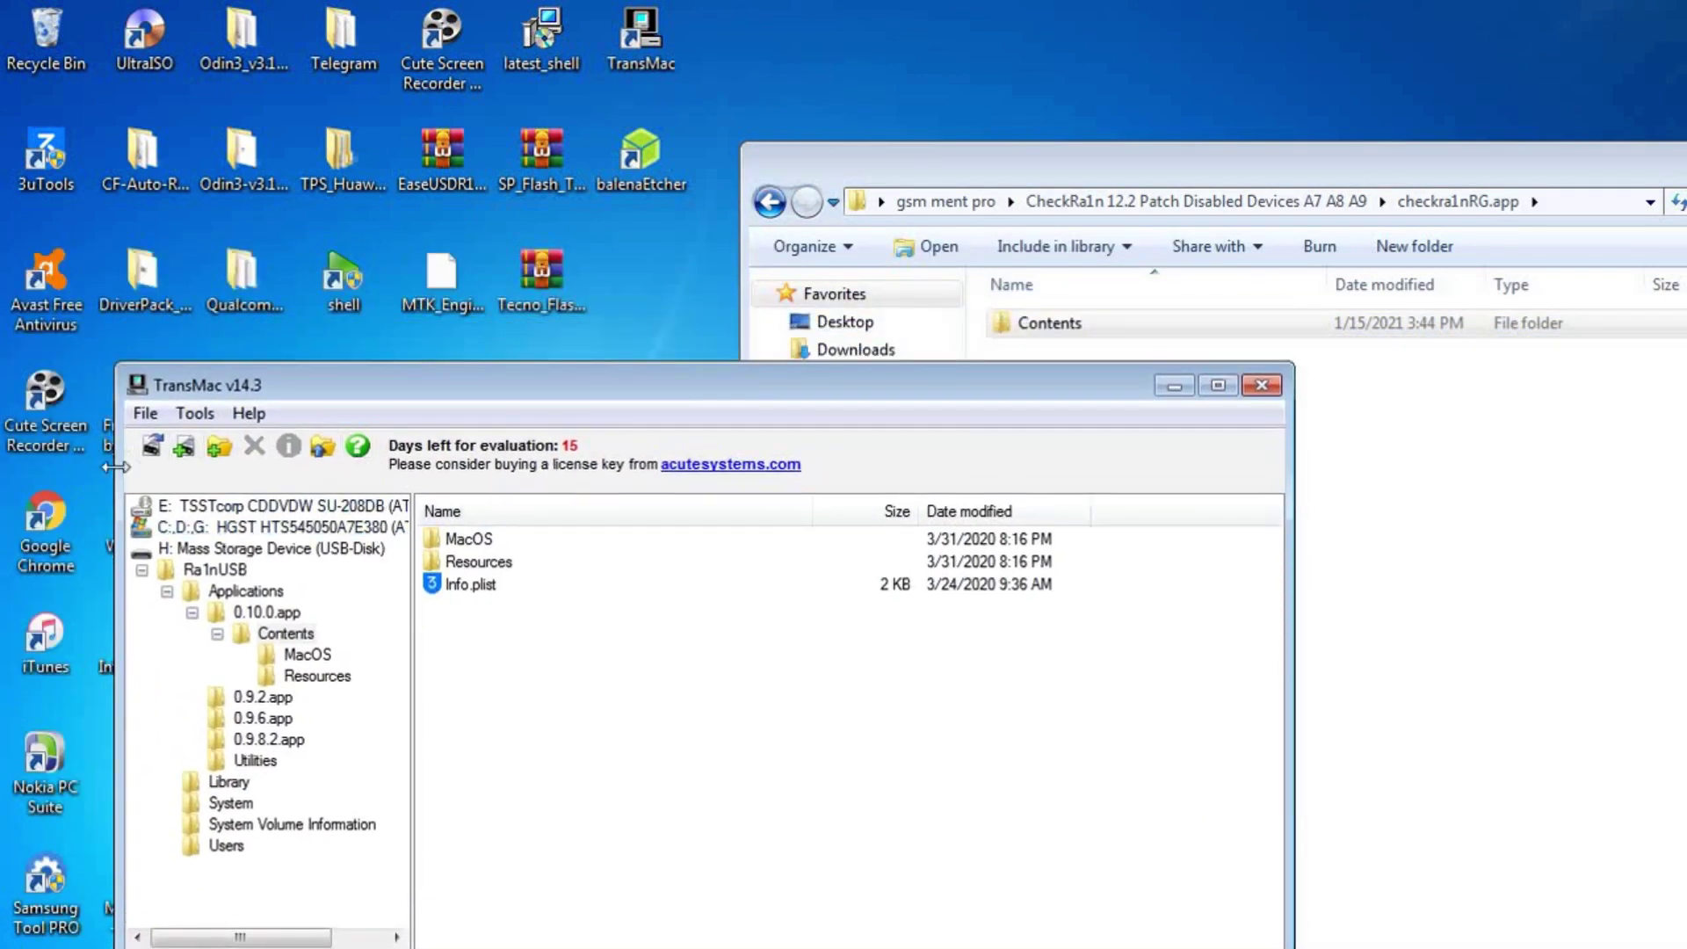
# Delete the existing Contents folder from 0.10.0.app on the Ra1nUSB volume.
pyautogui.click(262, 613)
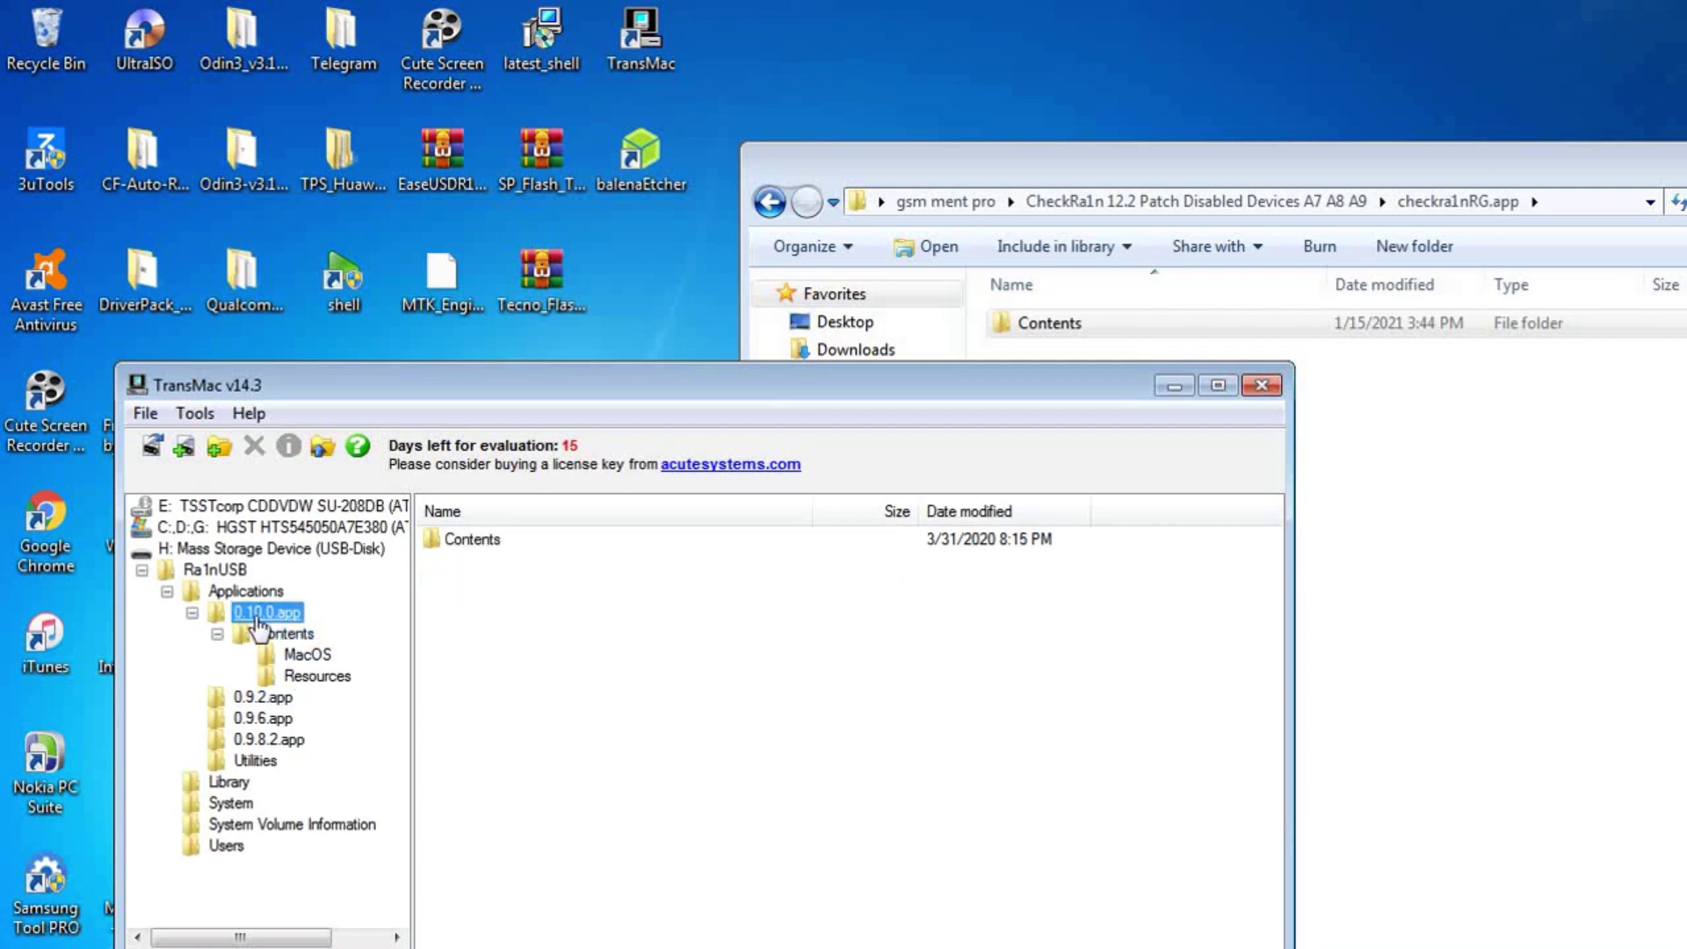
pyautogui.rightClick(460, 550)
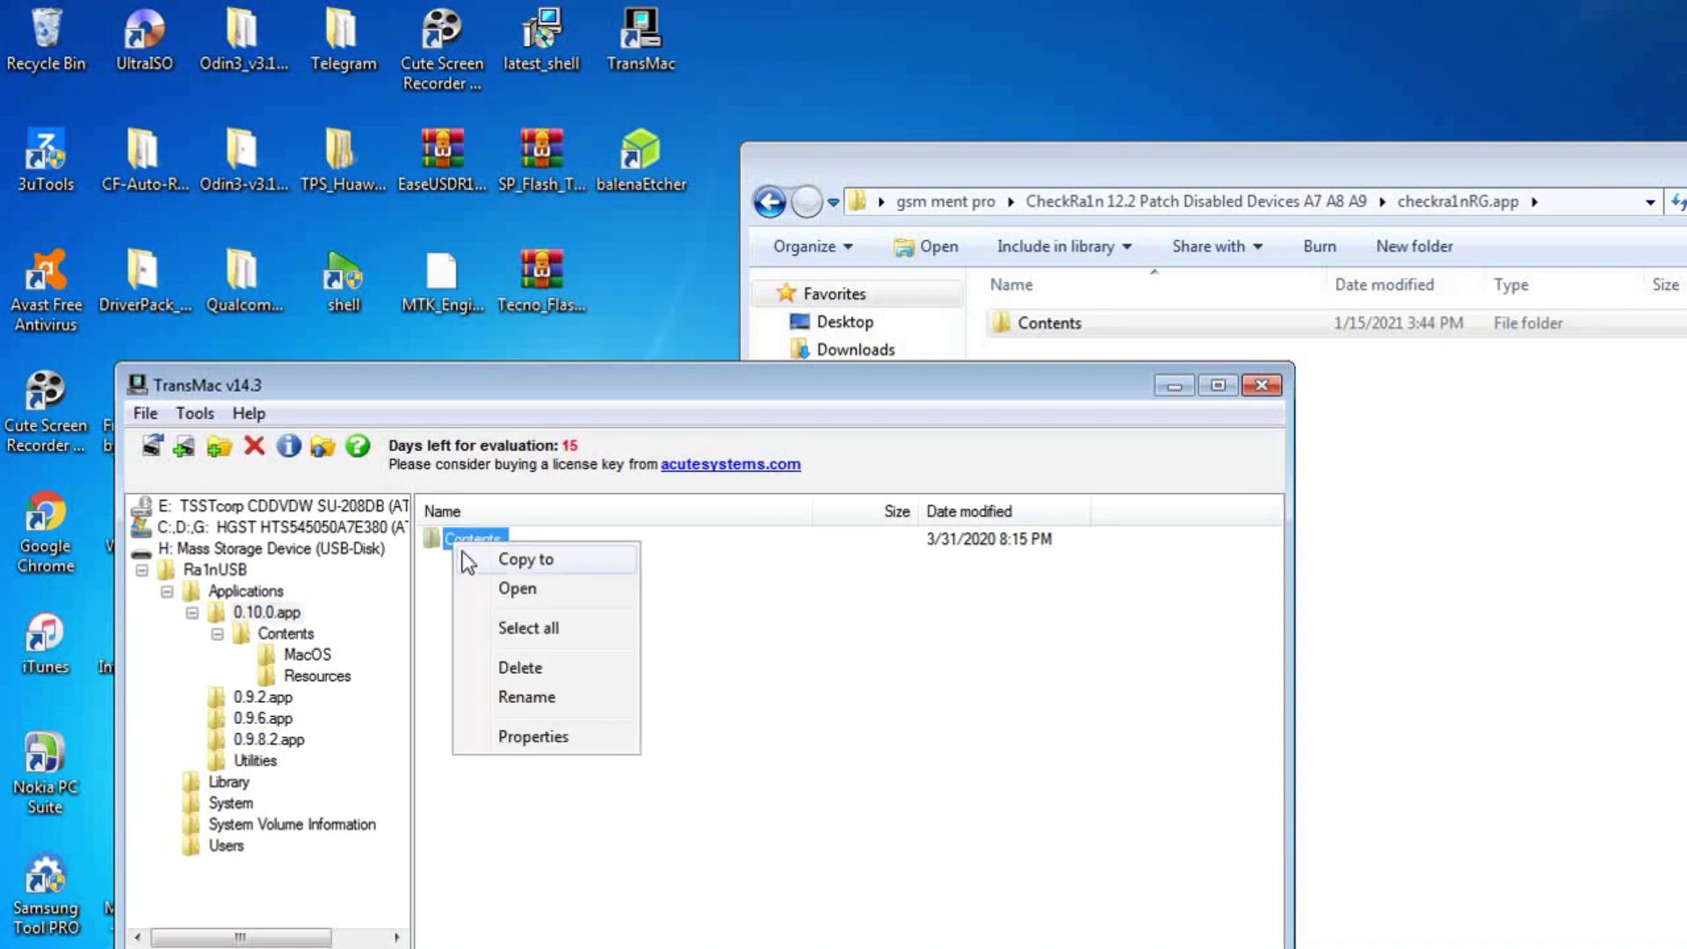
pyautogui.click(520, 667)
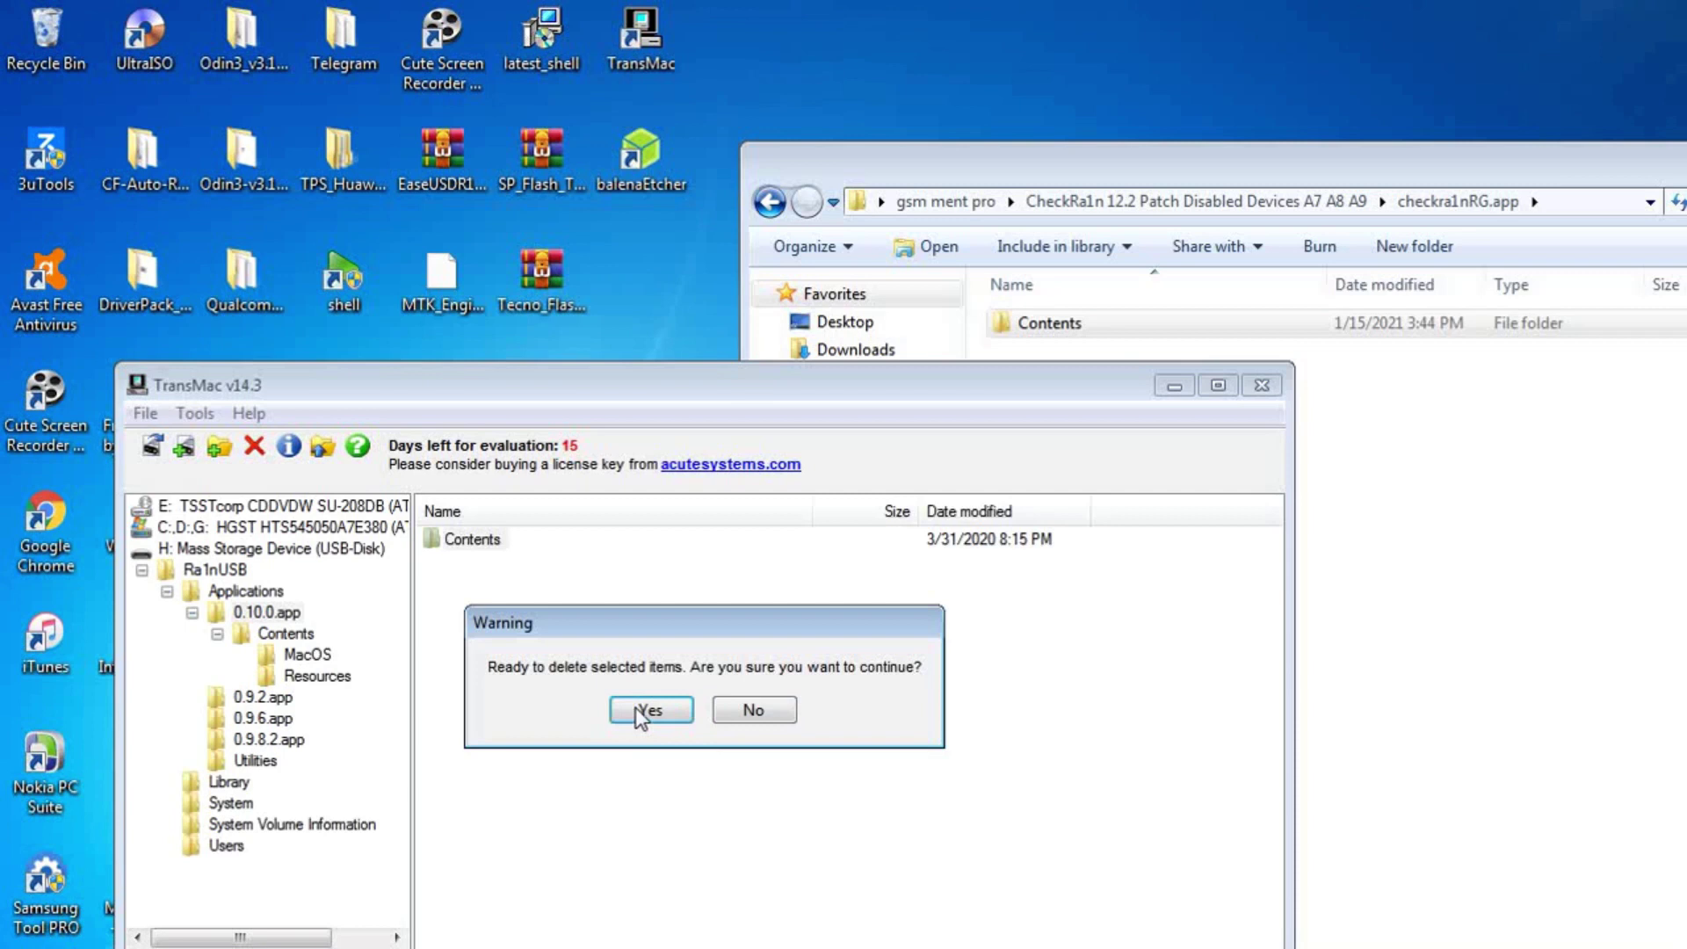
pyautogui.click(638, 711)
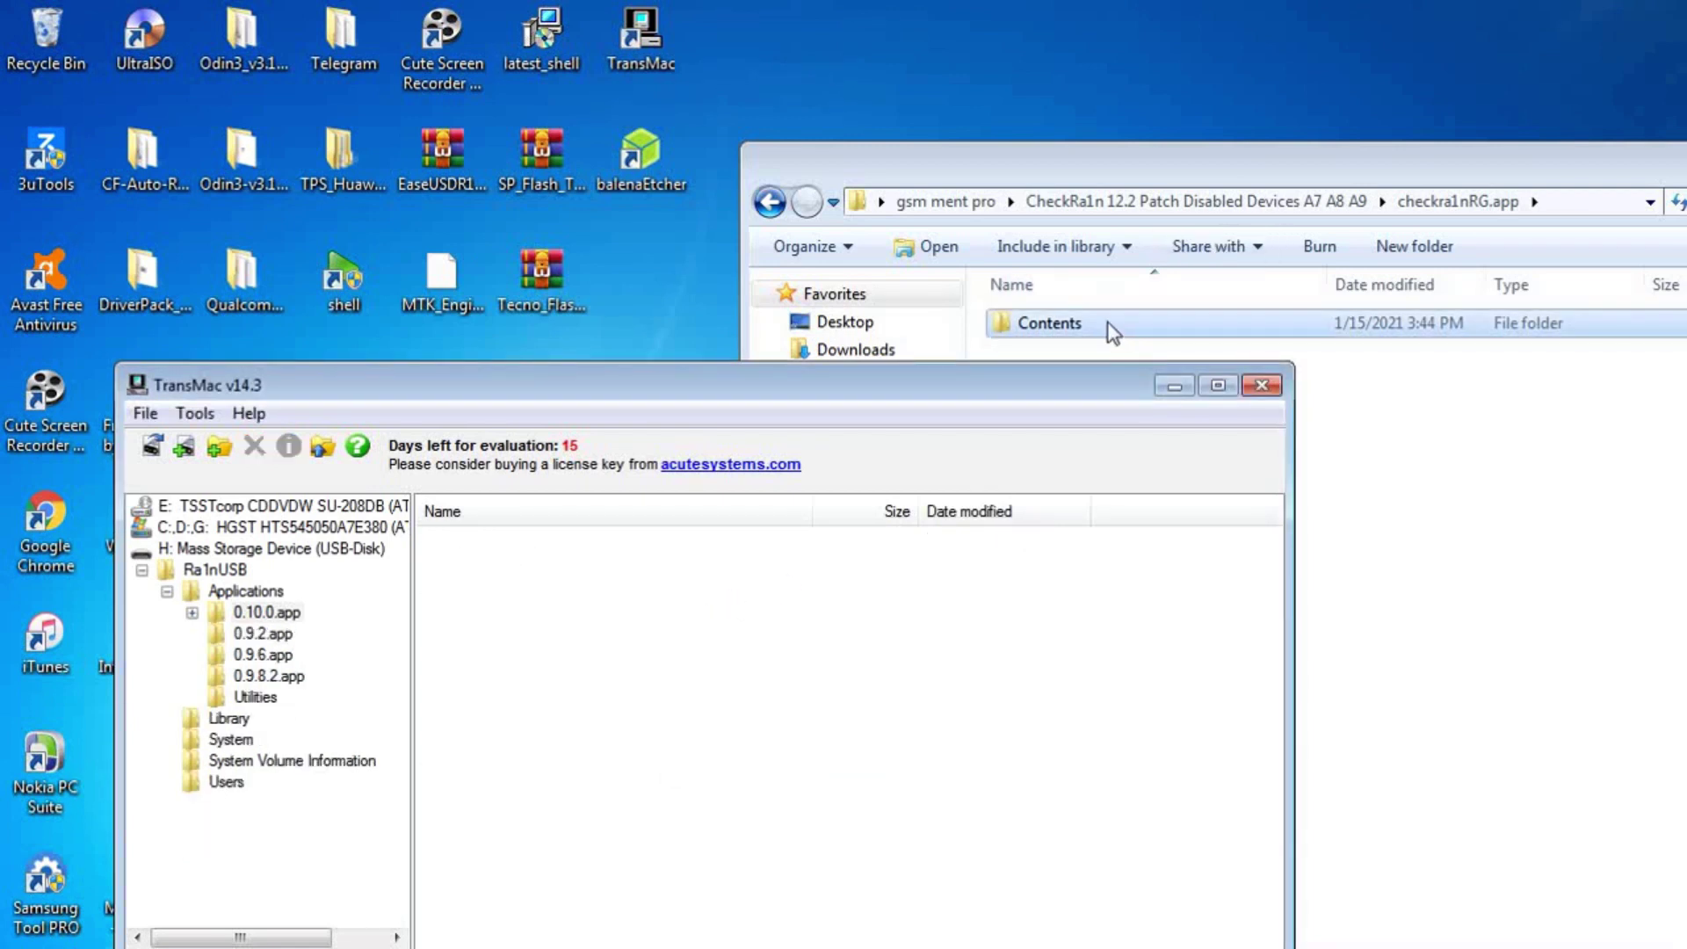
# Copy the Contents folder of checkra1nRG.app into 0.10.0.app on the Ra1nUSB volume and close the source folder window.
pyautogui.click(1106, 325)
pyautogui.moveTo(1106, 320); pyautogui.dragTo(566, 589)
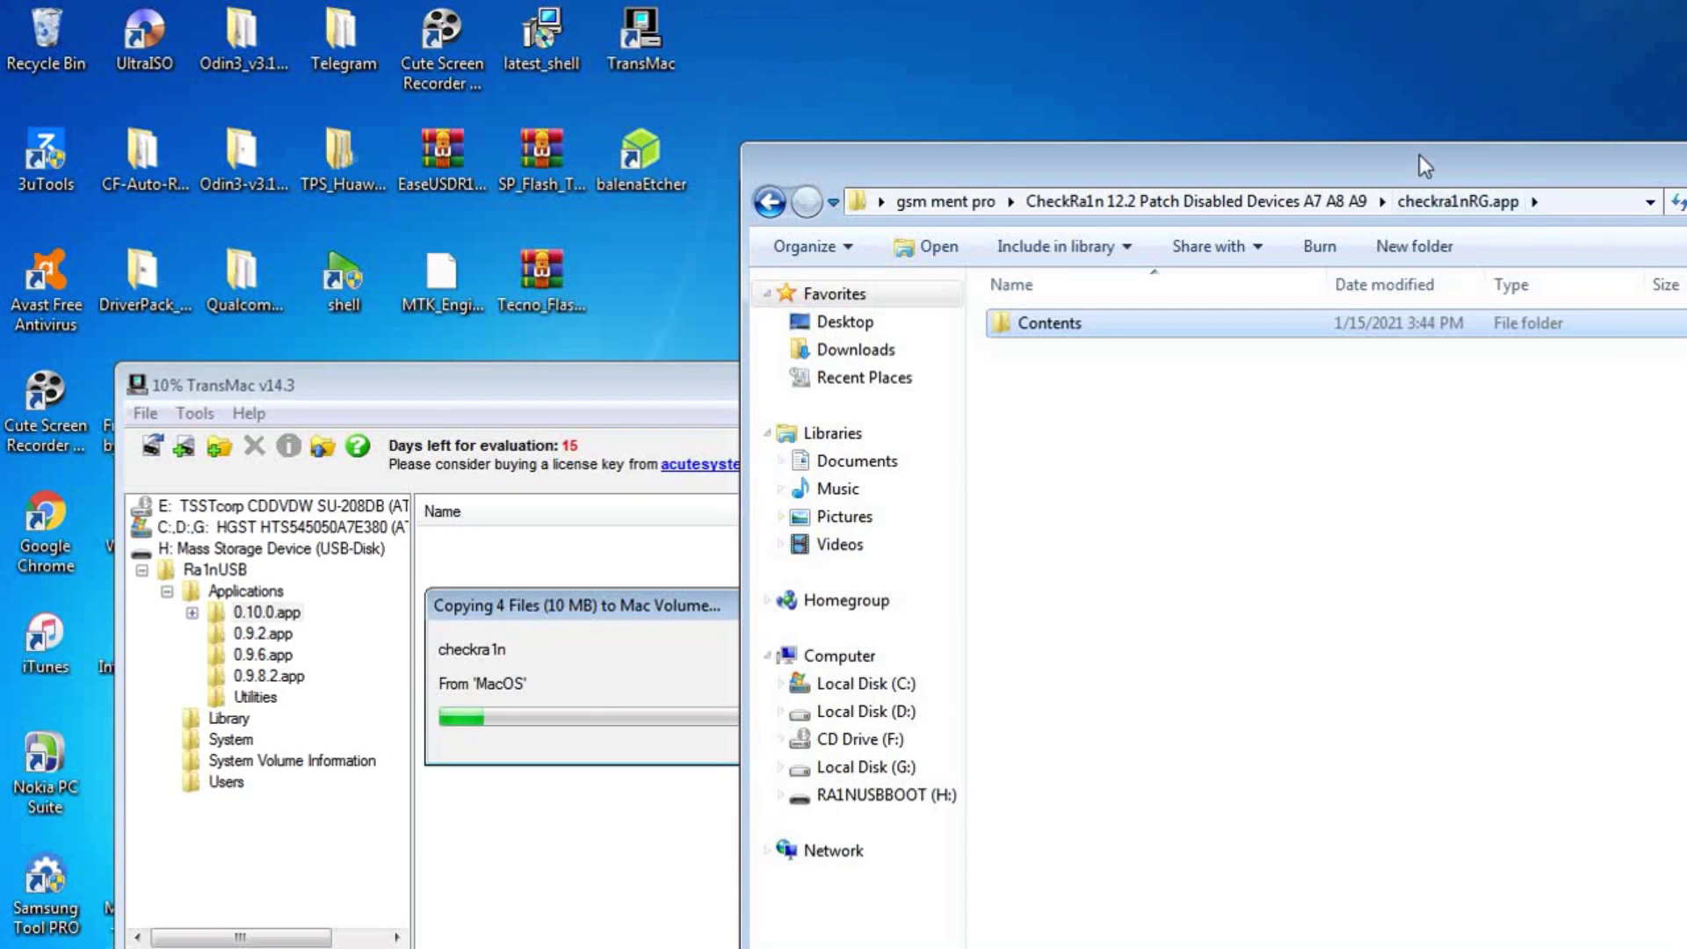
pyautogui.moveTo(1420, 155); pyautogui.dragTo(1052, 44)
pyautogui.click(1493, 56)
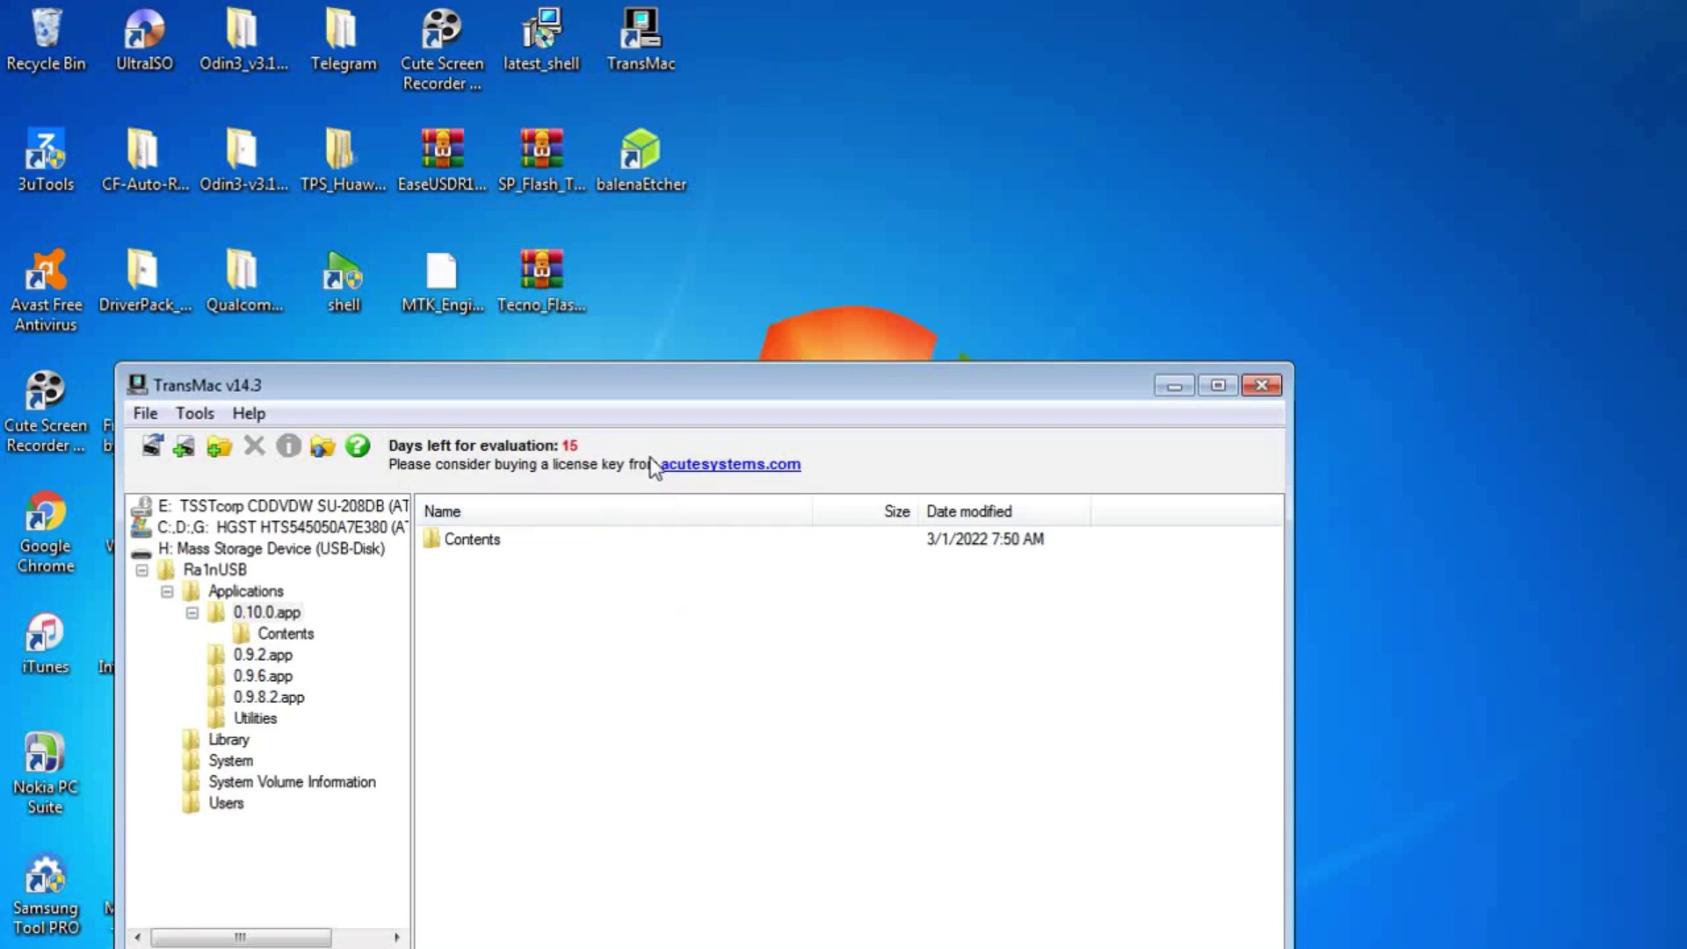
# Check the items in the newly copied Contents folder of 0.10.0.app and close TransMac.
pyautogui.moveTo(650, 404); pyautogui.dragTo(803, 181)
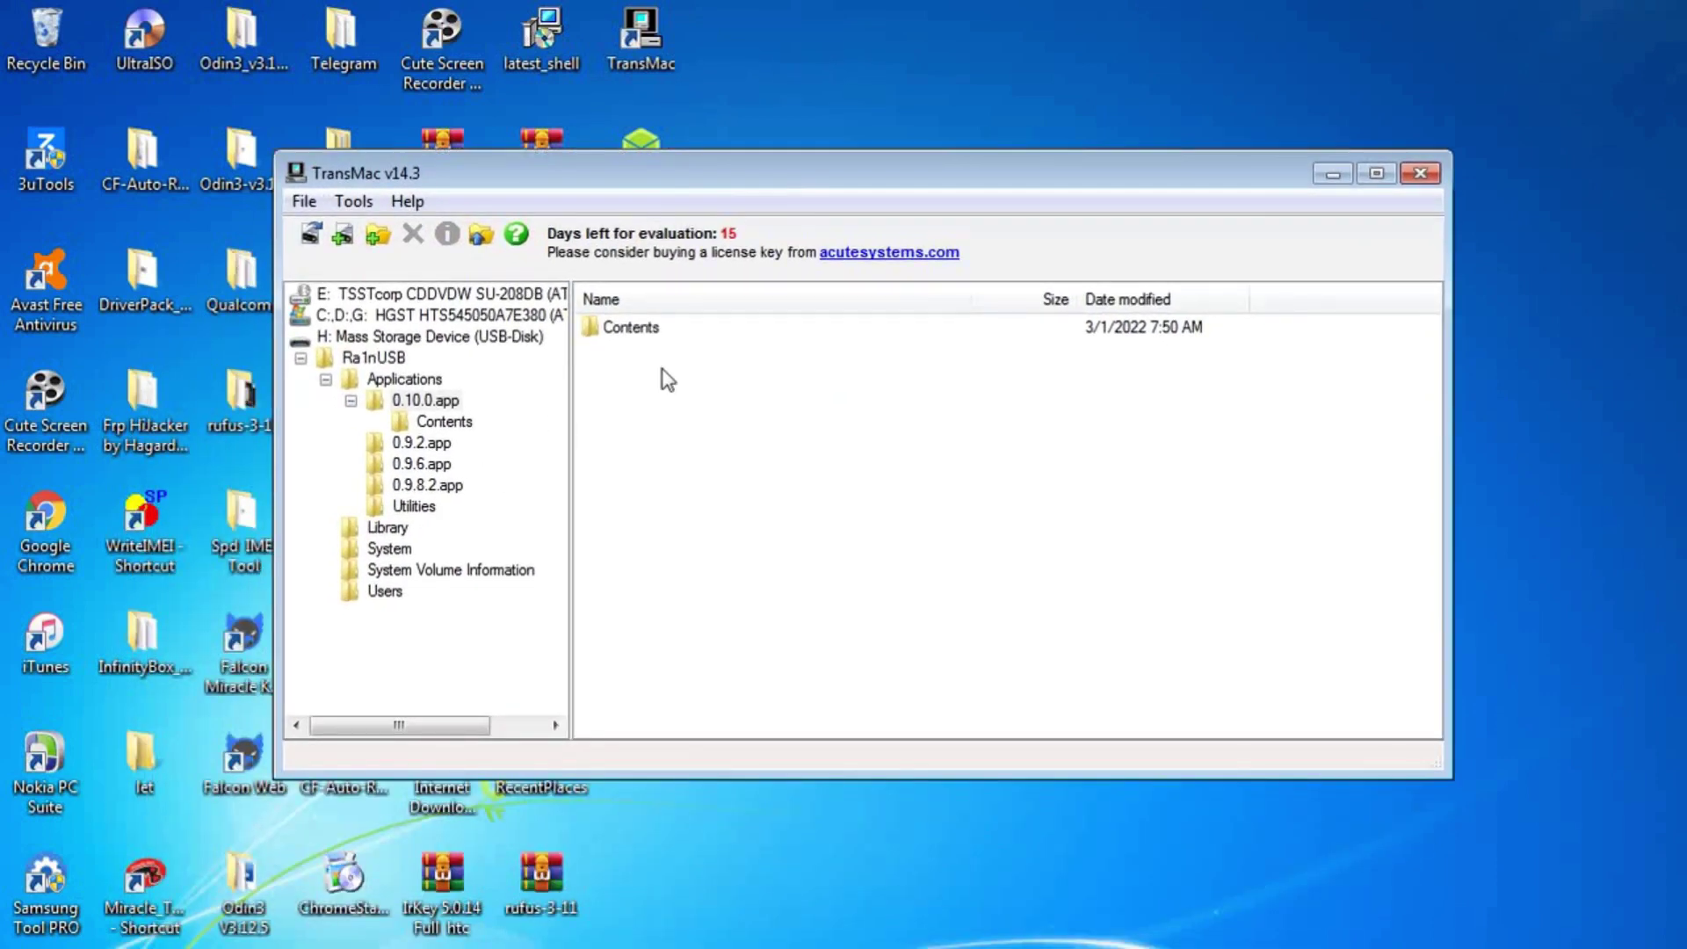
pyautogui.click(651, 332)
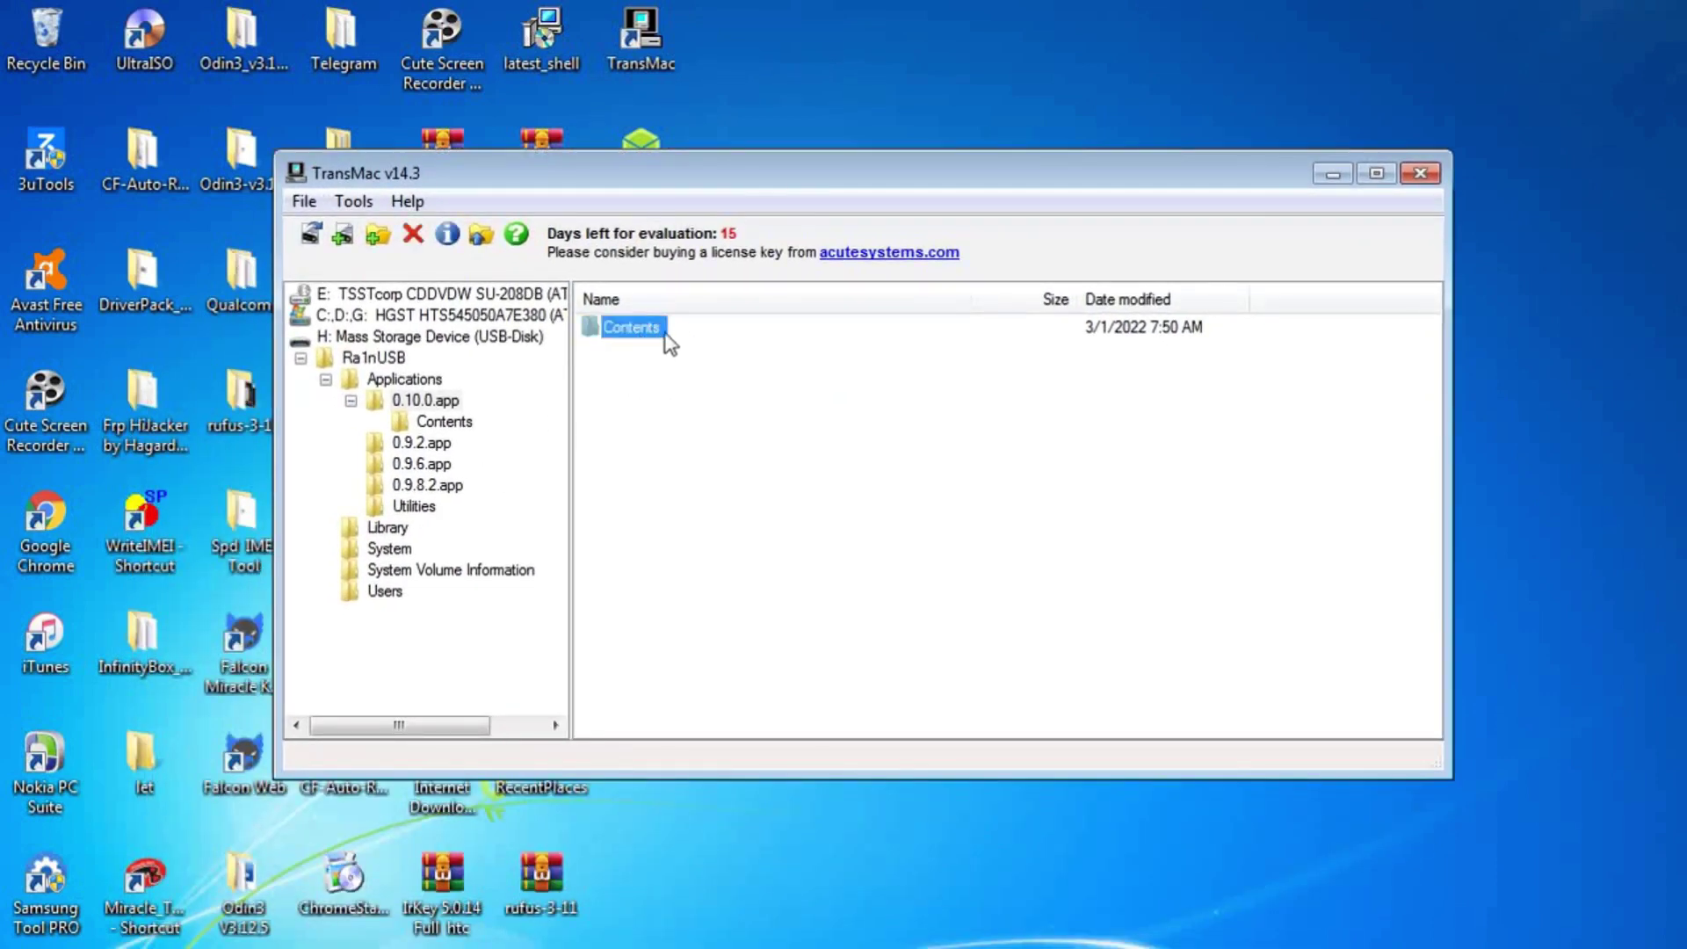
pyautogui.doubleClick(633, 329)
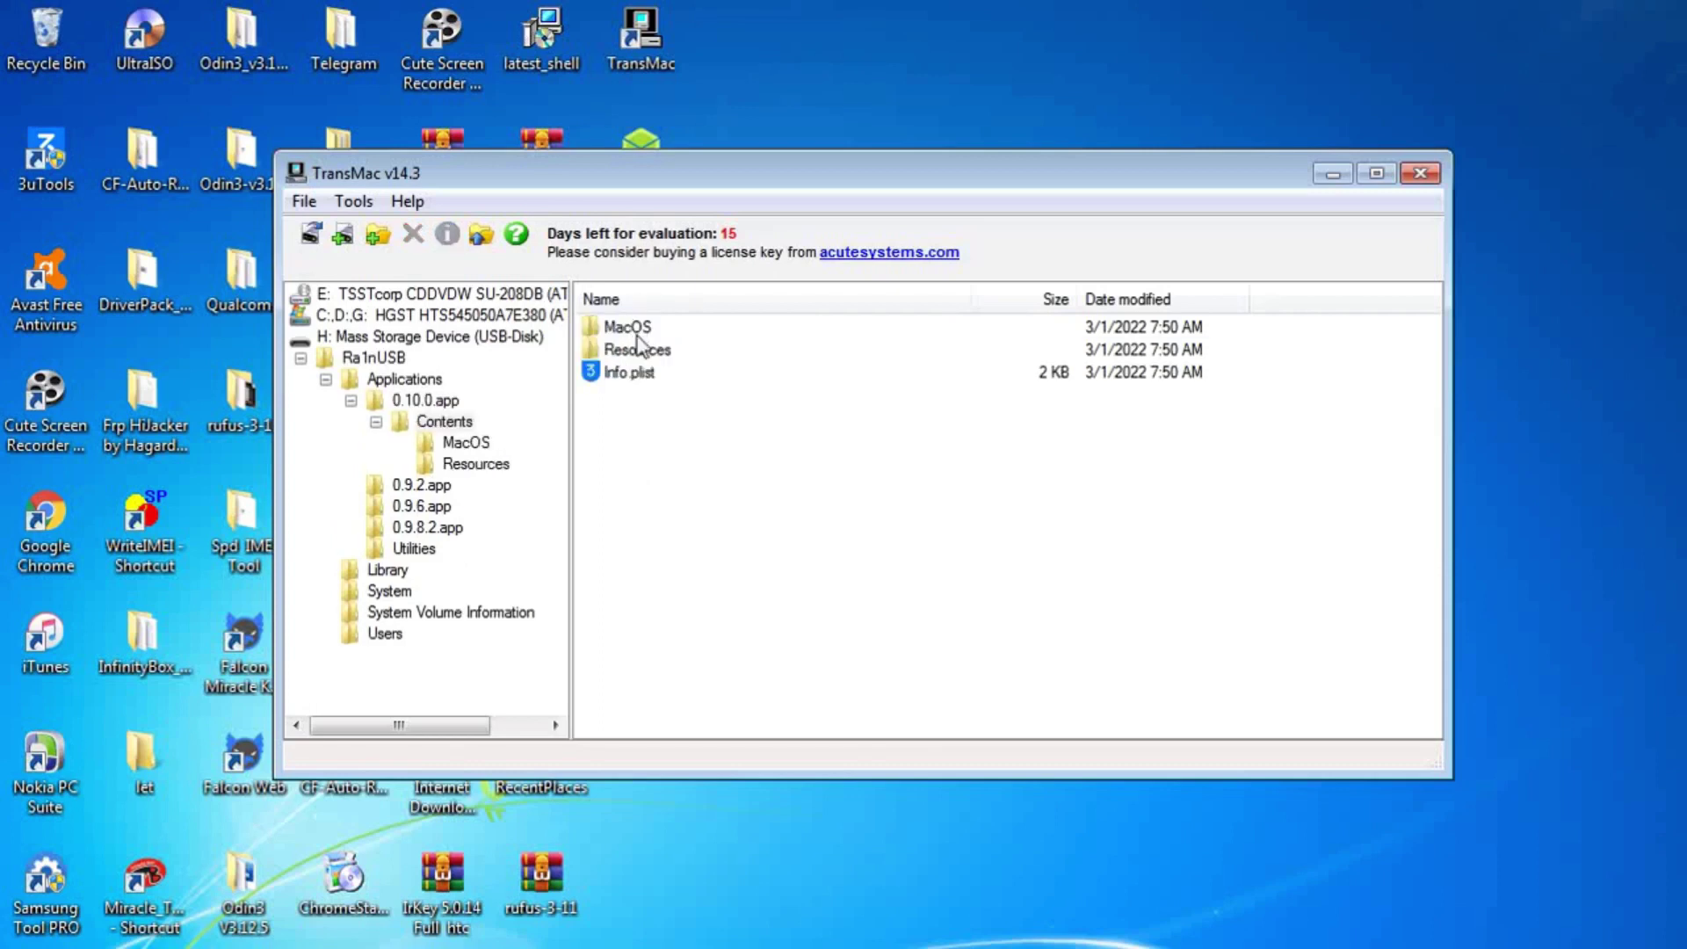
pyautogui.click(325, 379)
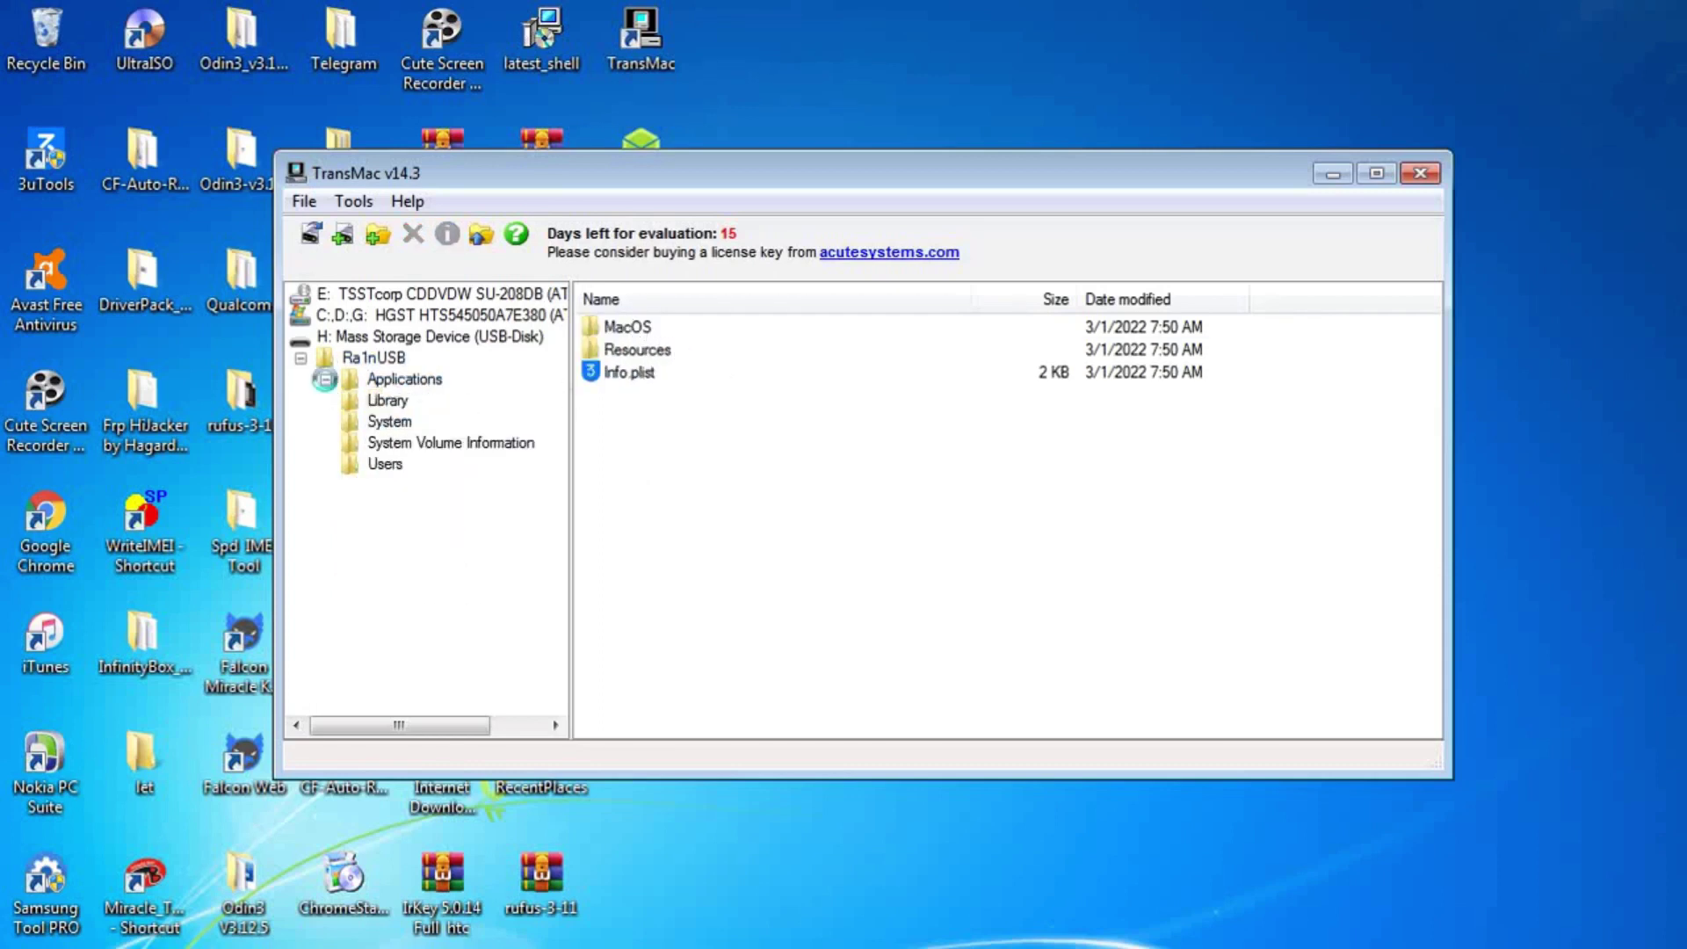
pyautogui.click(1420, 174)
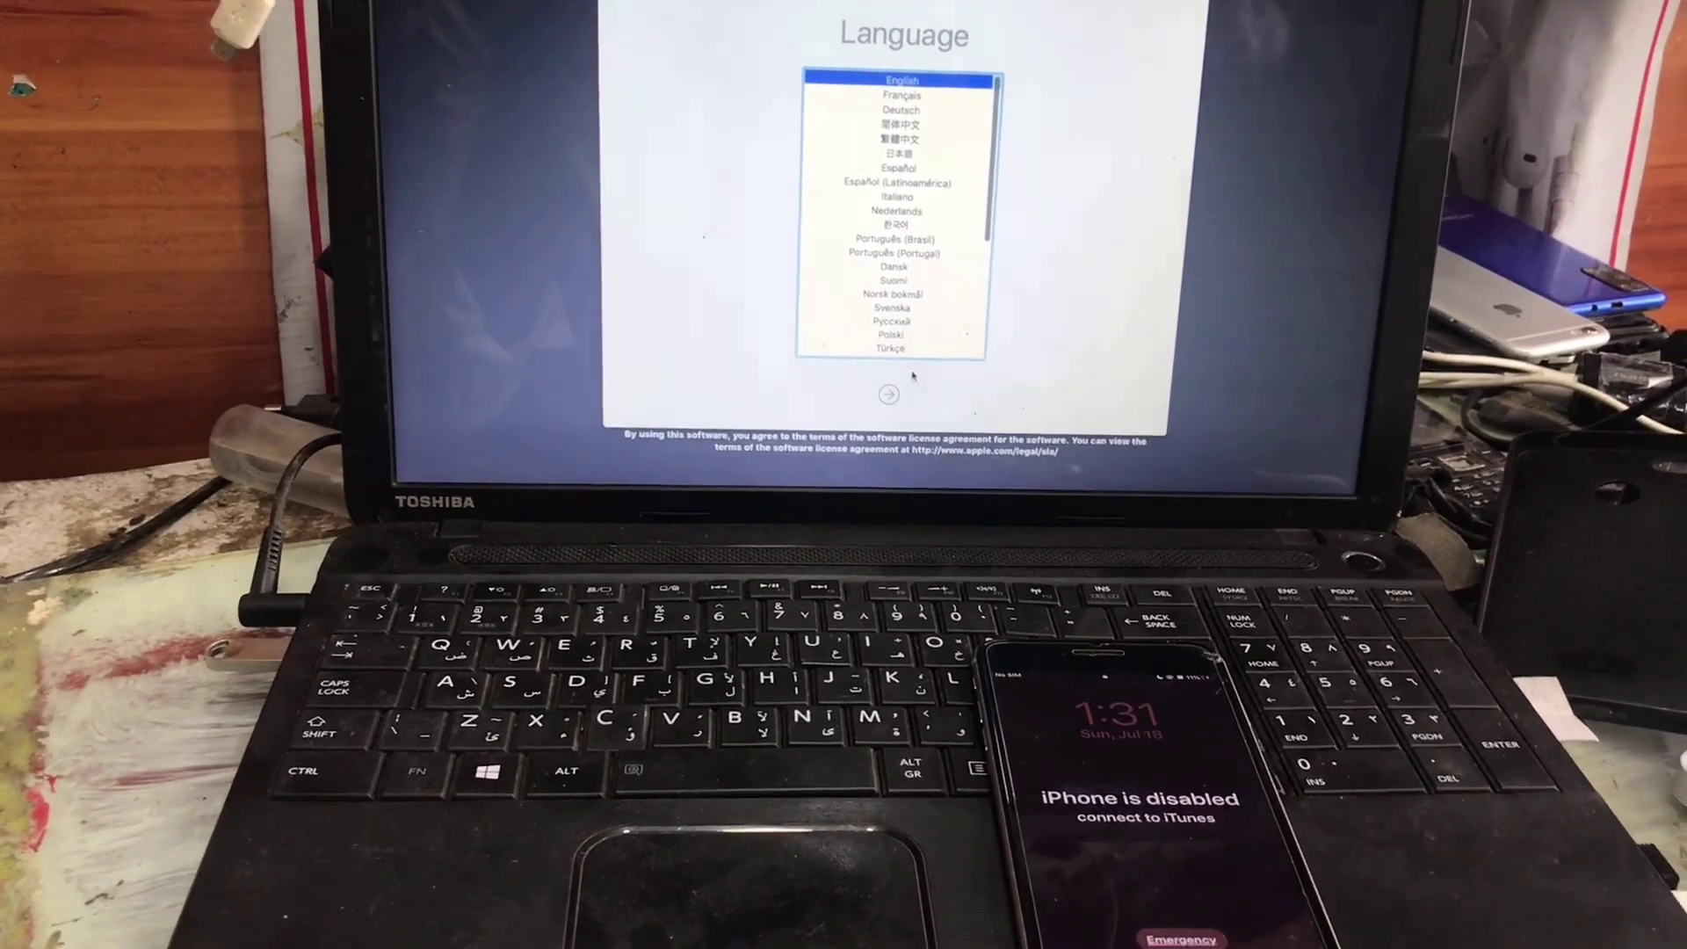
# On the laptop booted into Ra1nUSB, continue in English and run justatech-0.10.0 in Terminal.
pyautogui.click(901, 406)
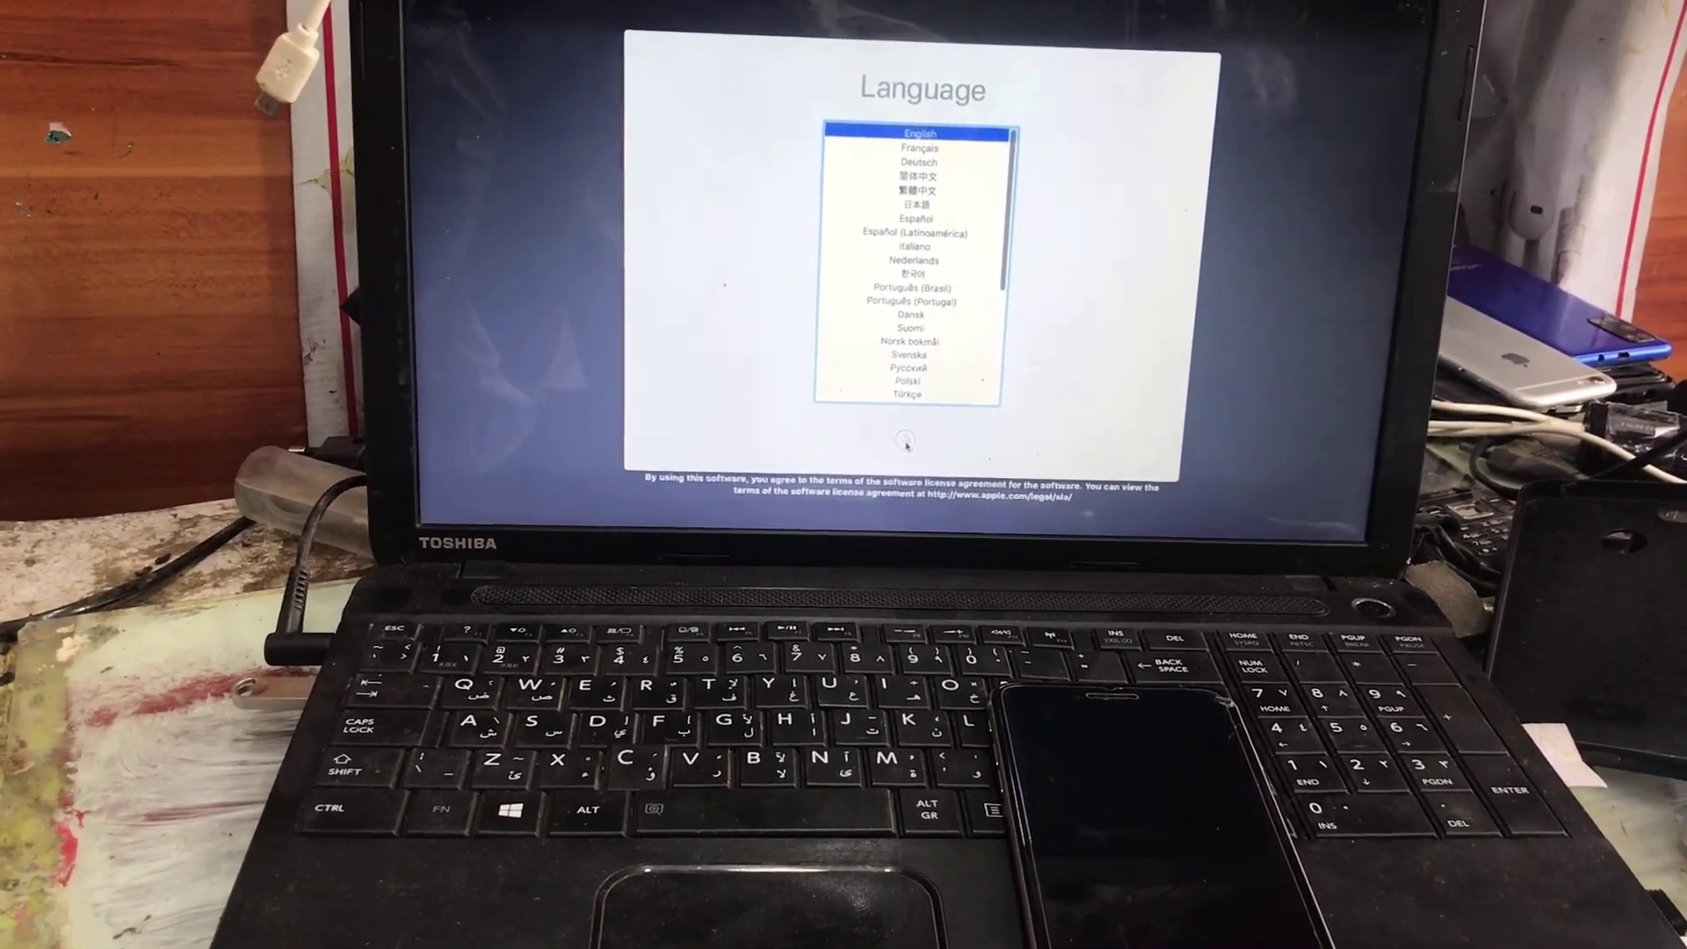
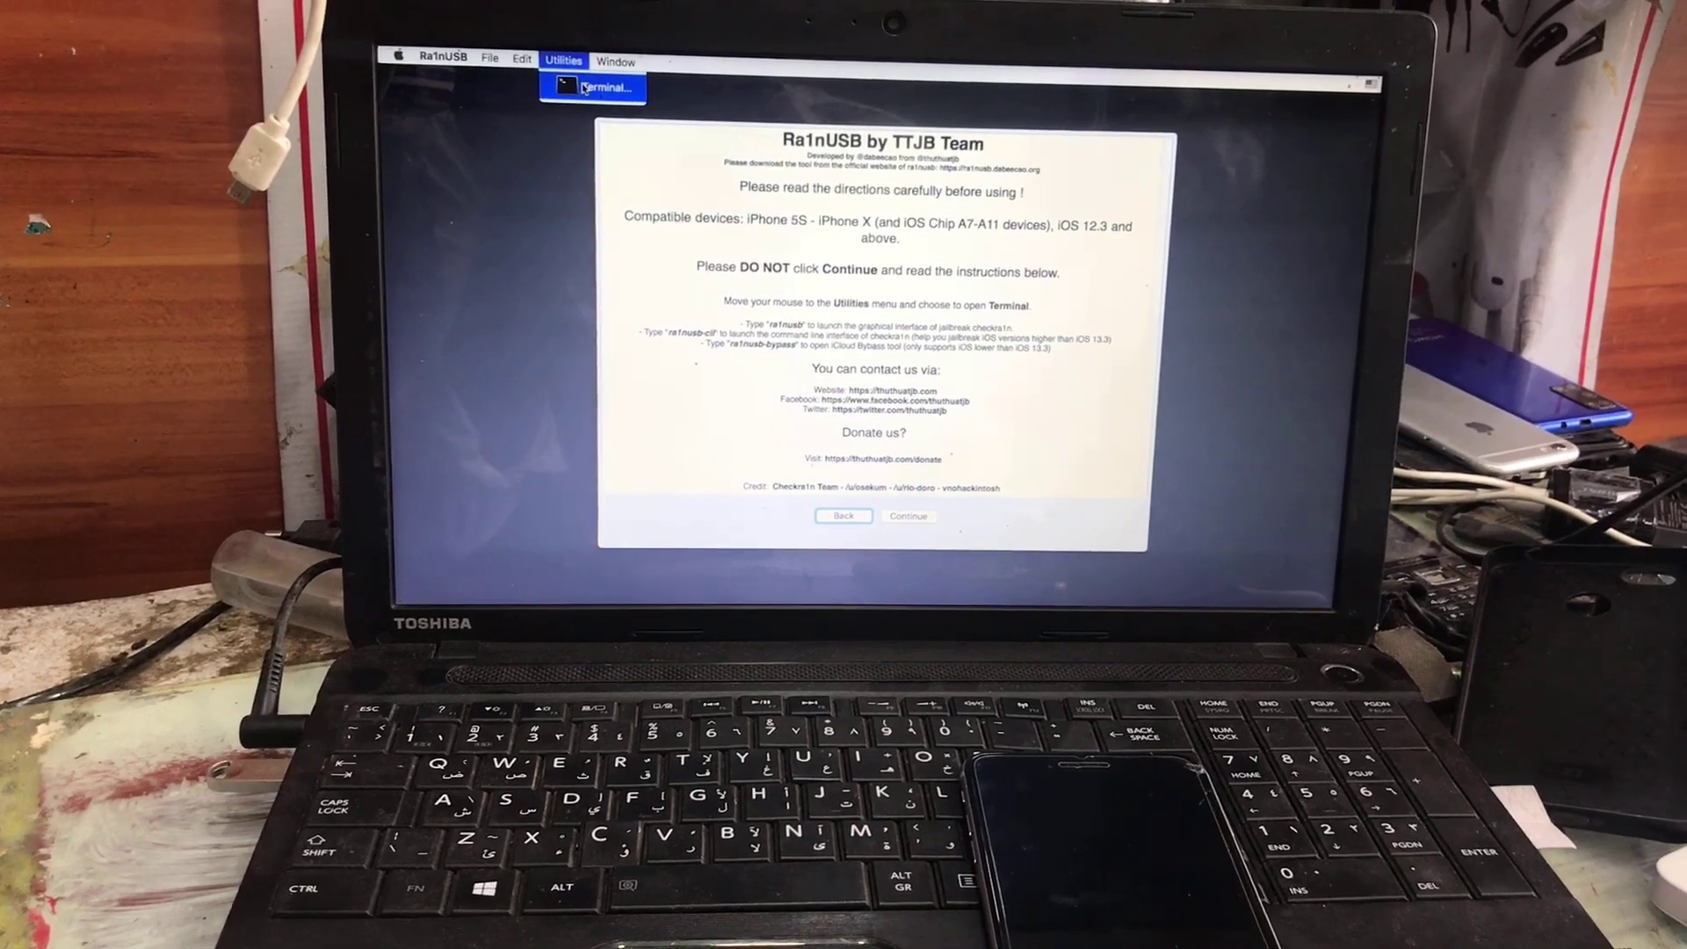
pyautogui.click(586, 88)
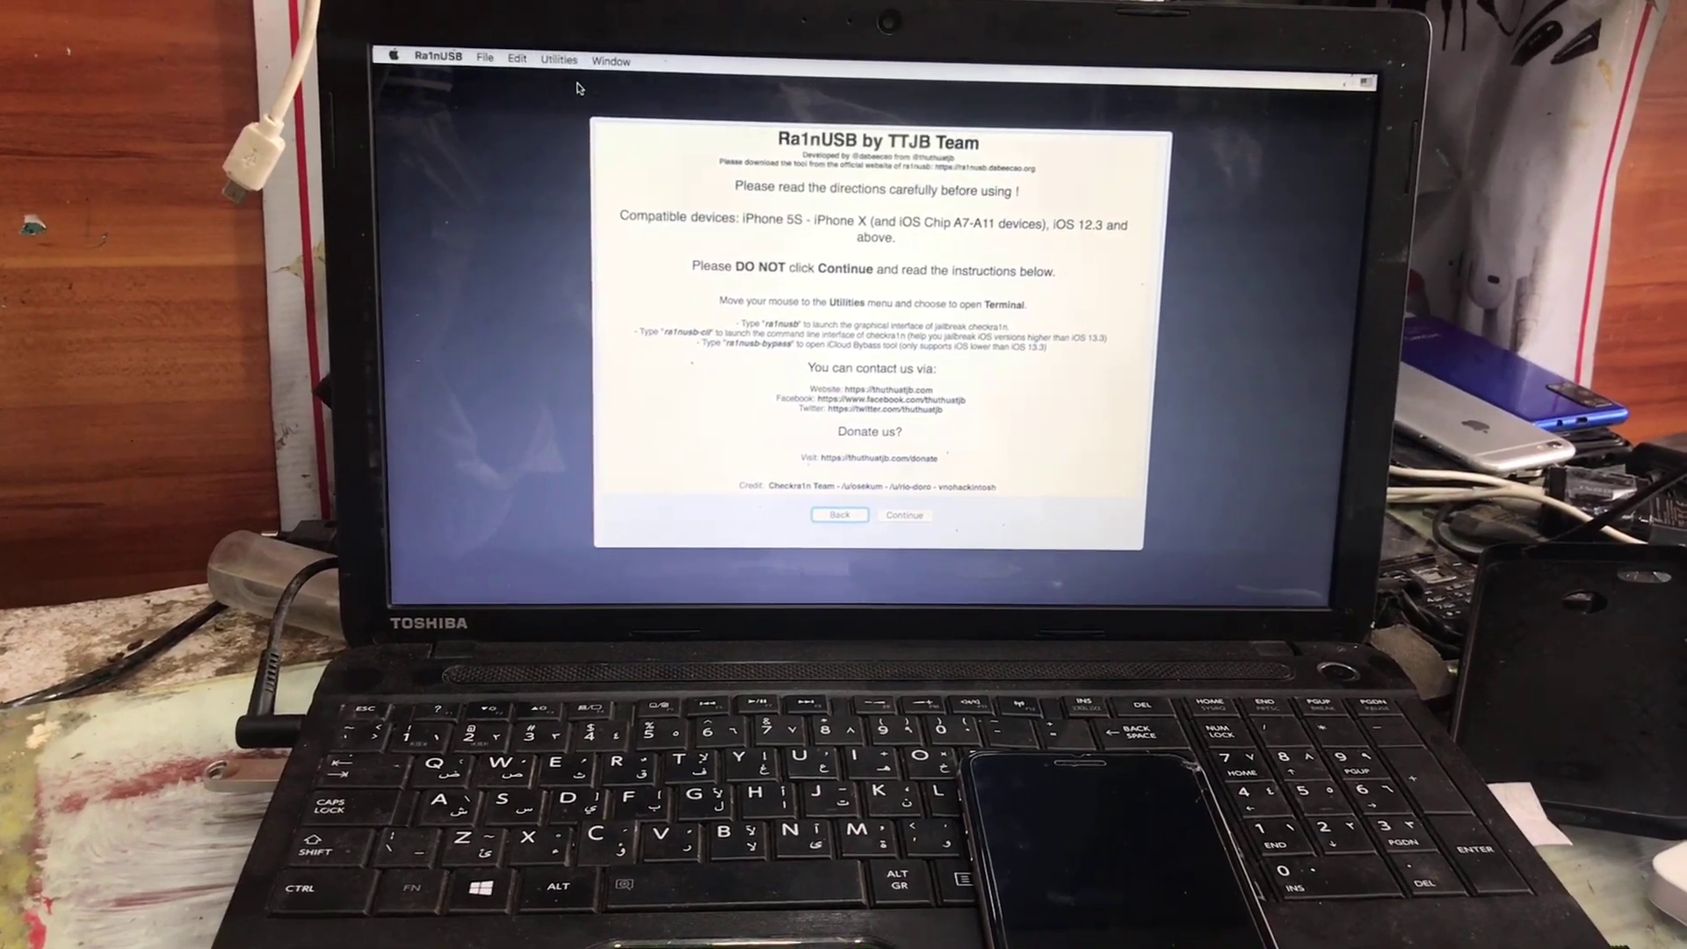
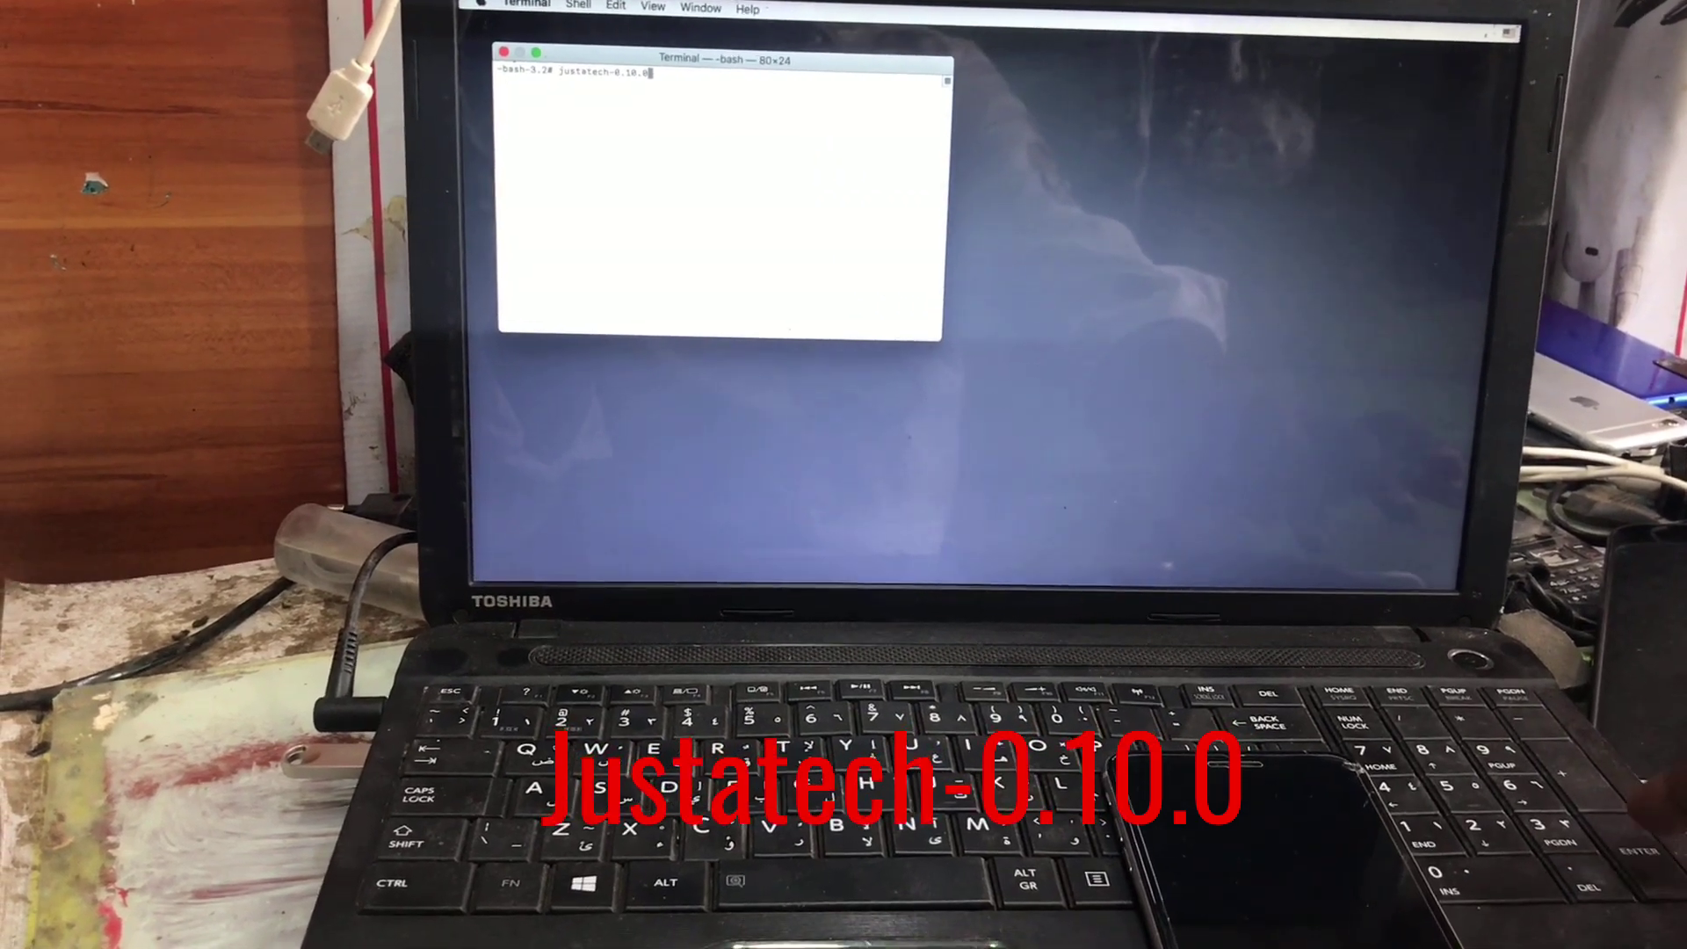
pyautogui.press('Return')
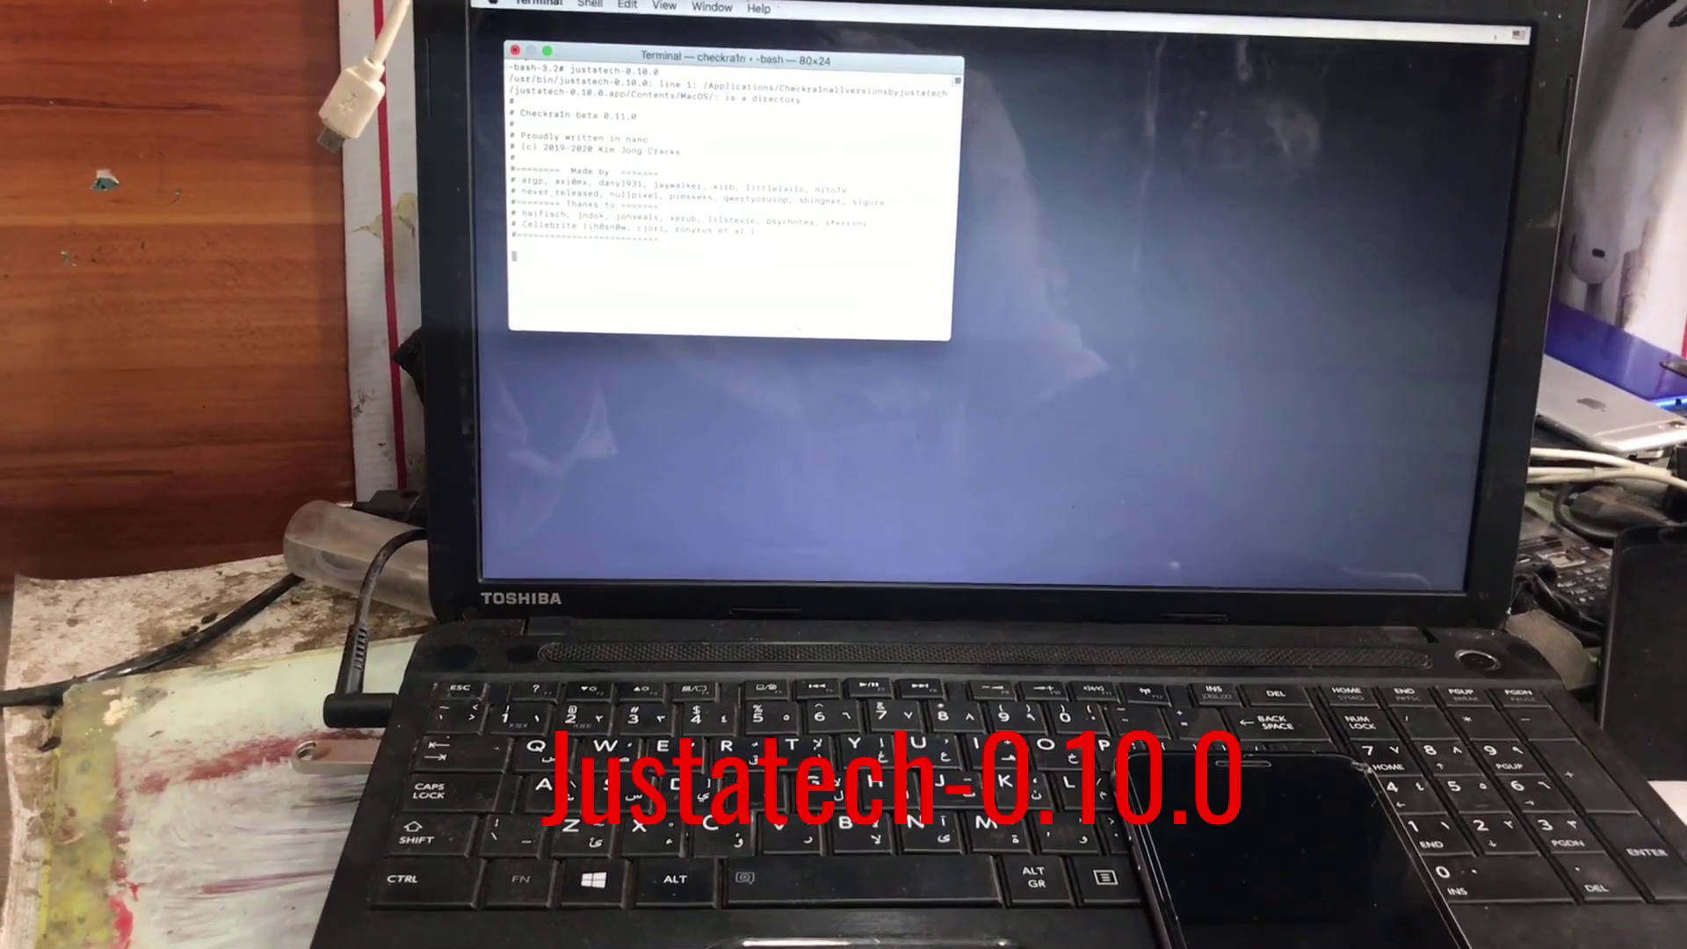